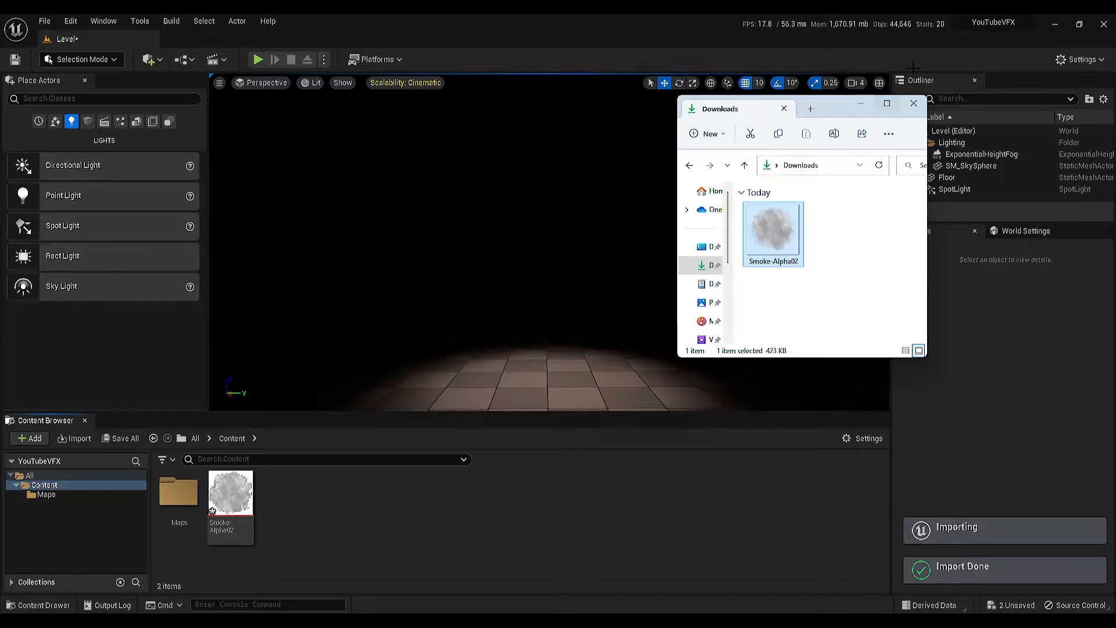
Close the Downloads window and create a folder named Textures inside the Content folder
click(914, 103)
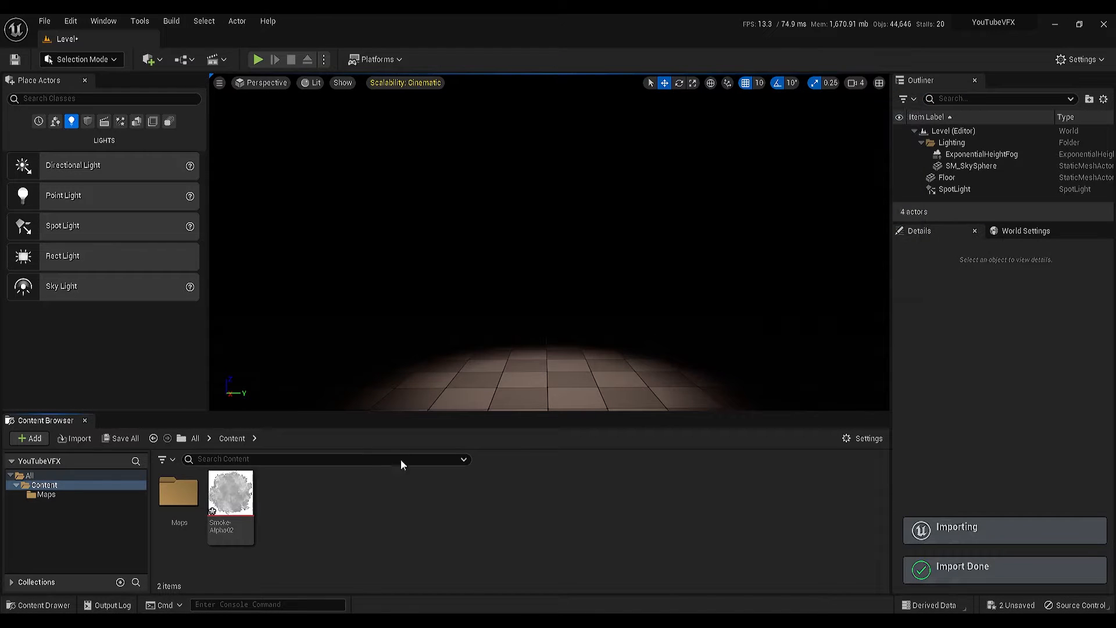
right_click(304, 504)
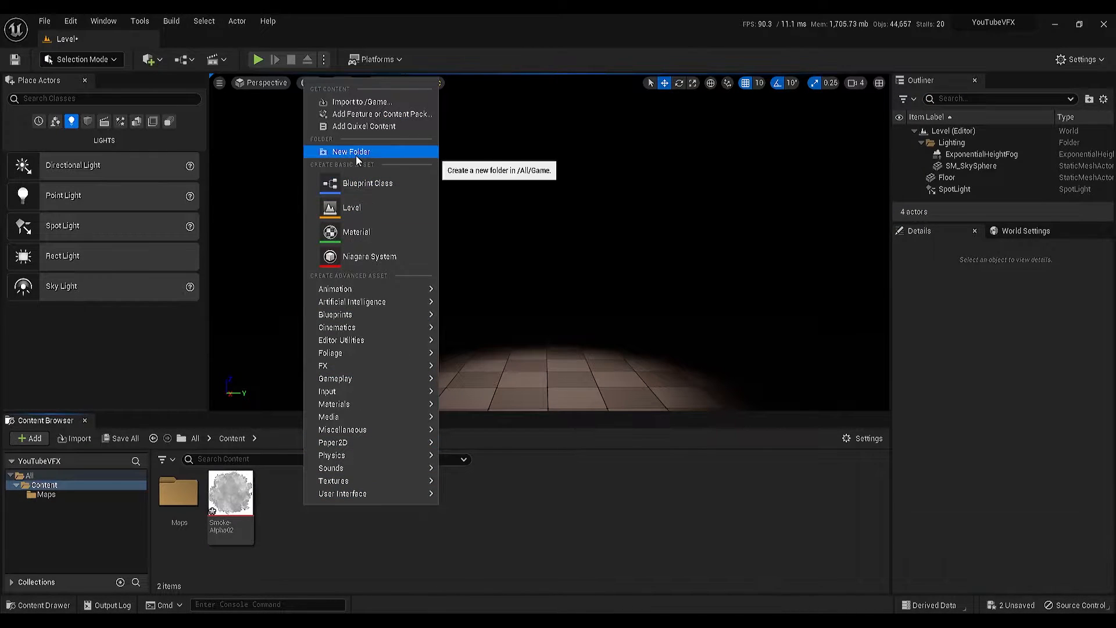
click(353, 152)
text(Te)
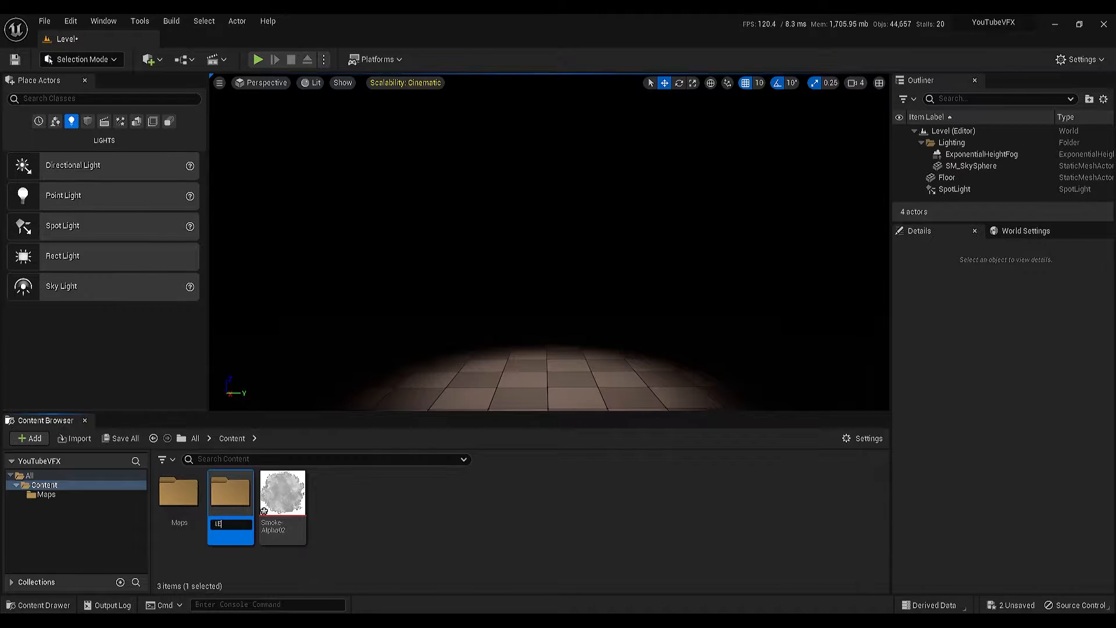
text(xtures)
key(Return)
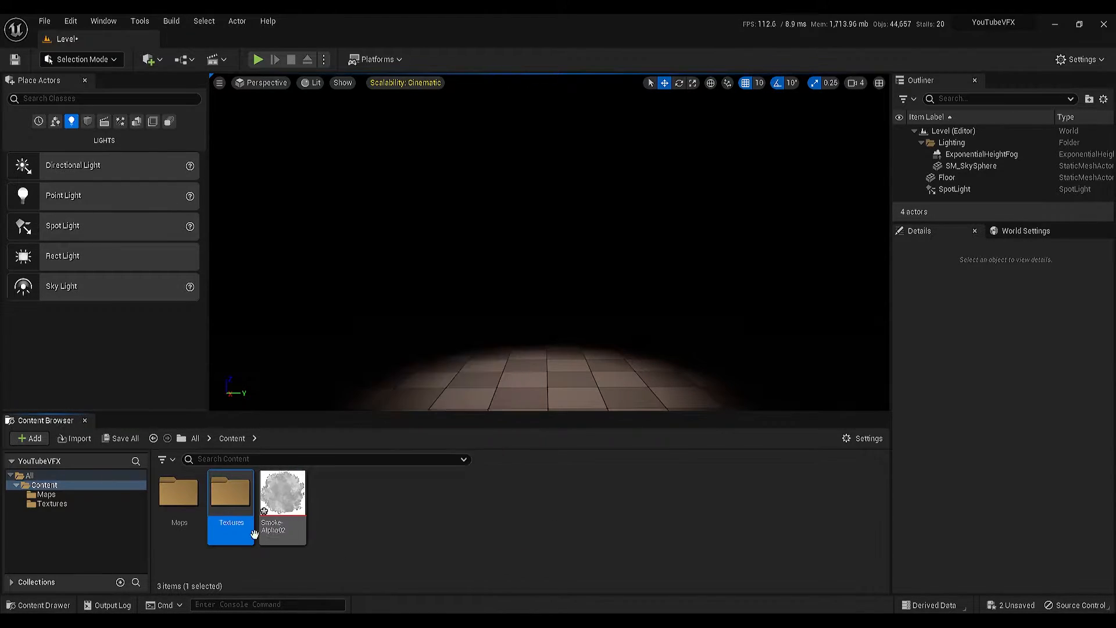
Move the Smoke-Alpha02 texture into the Textures folder and open that folder
drag(285, 504, 232, 508)
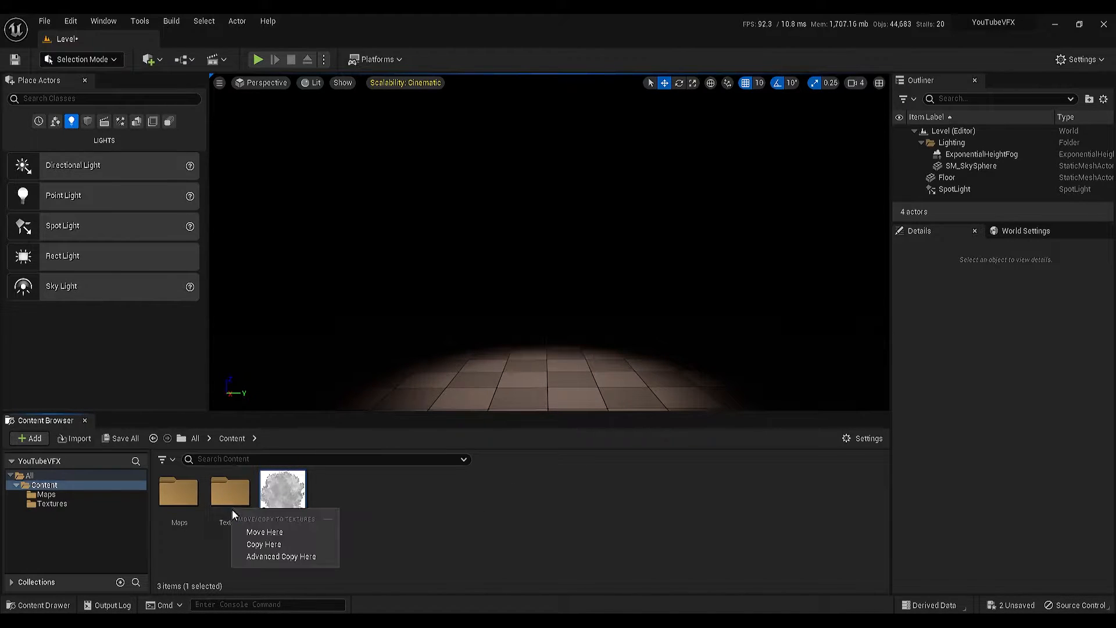
click(263, 532)
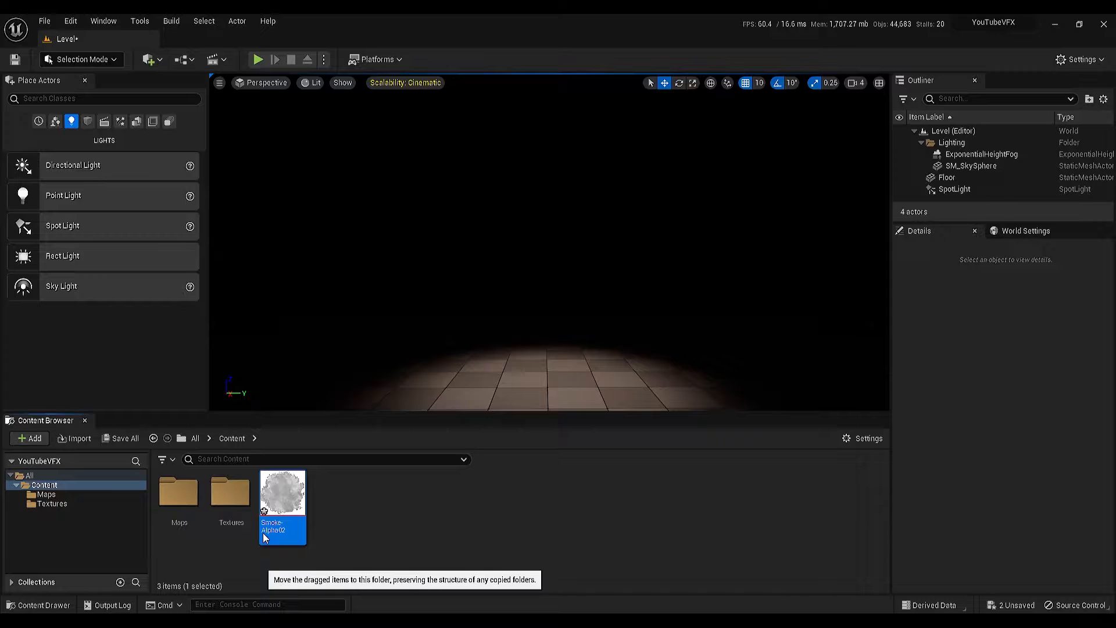
double_click(238, 516)
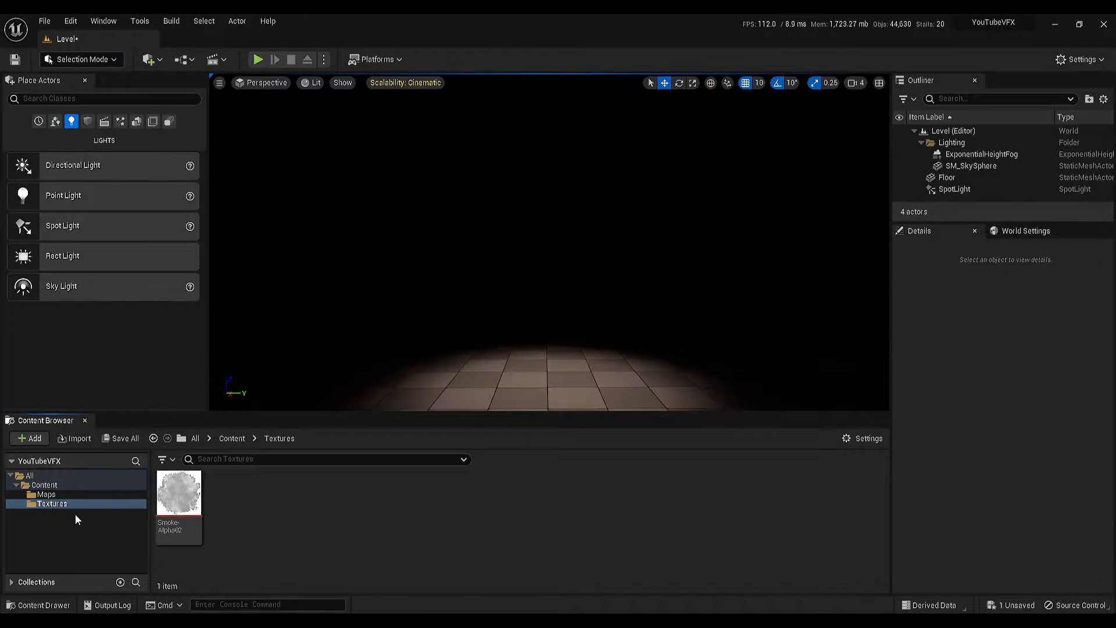
Create a new material named SmokeMAT in the Textures folder
right_click(234, 510)
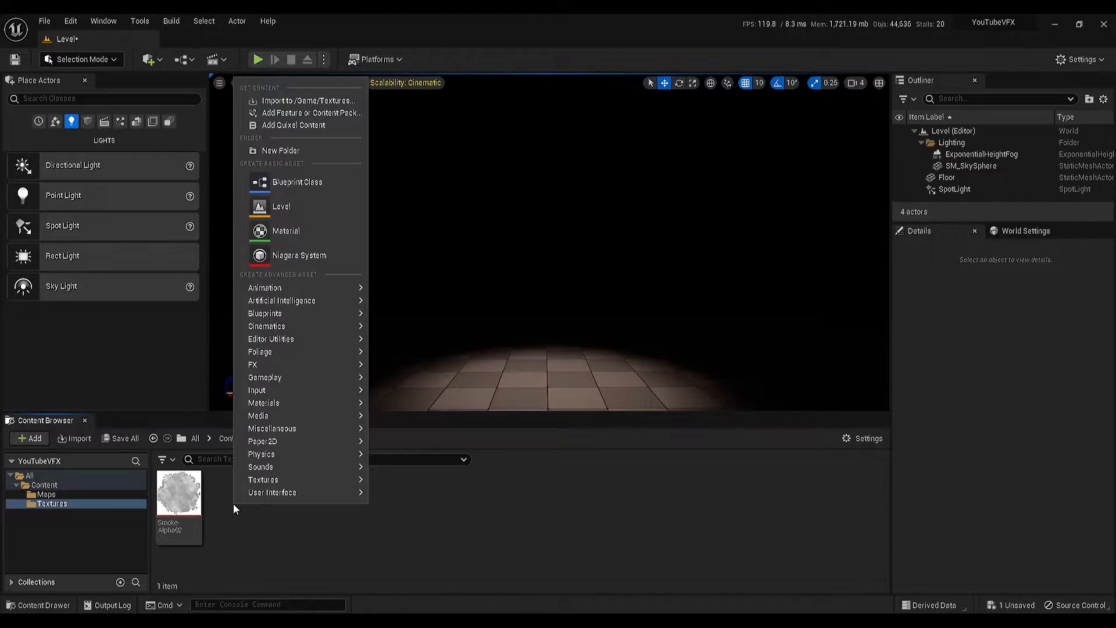
click(341, 231)
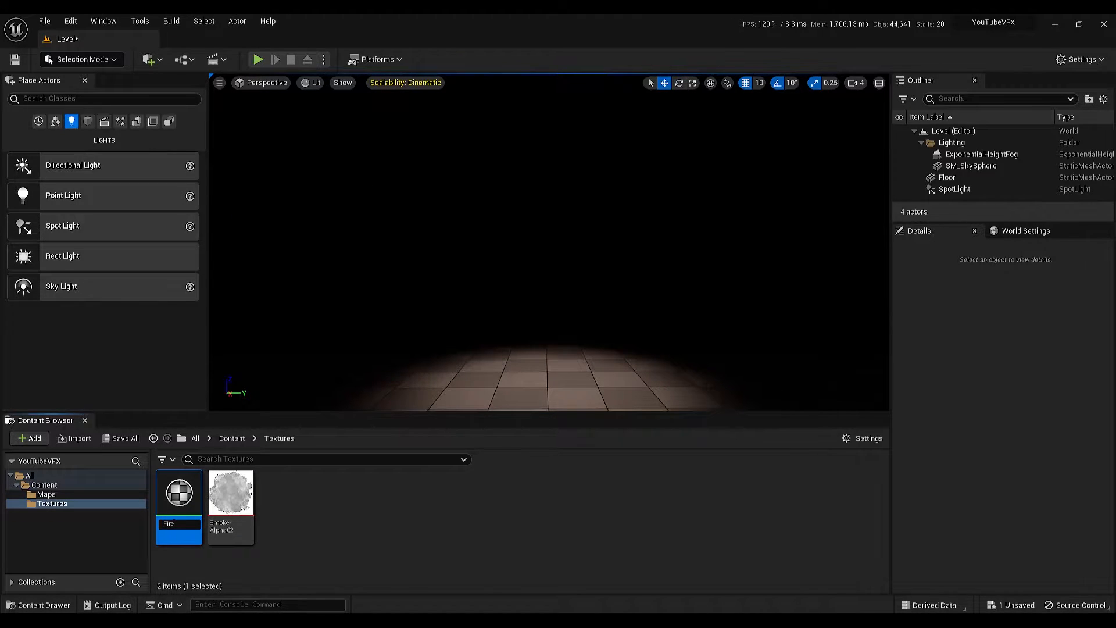
text(Fire)
key(BackSpace)
key(BackSpace)
key(BackSpace)
key(BackSpace)
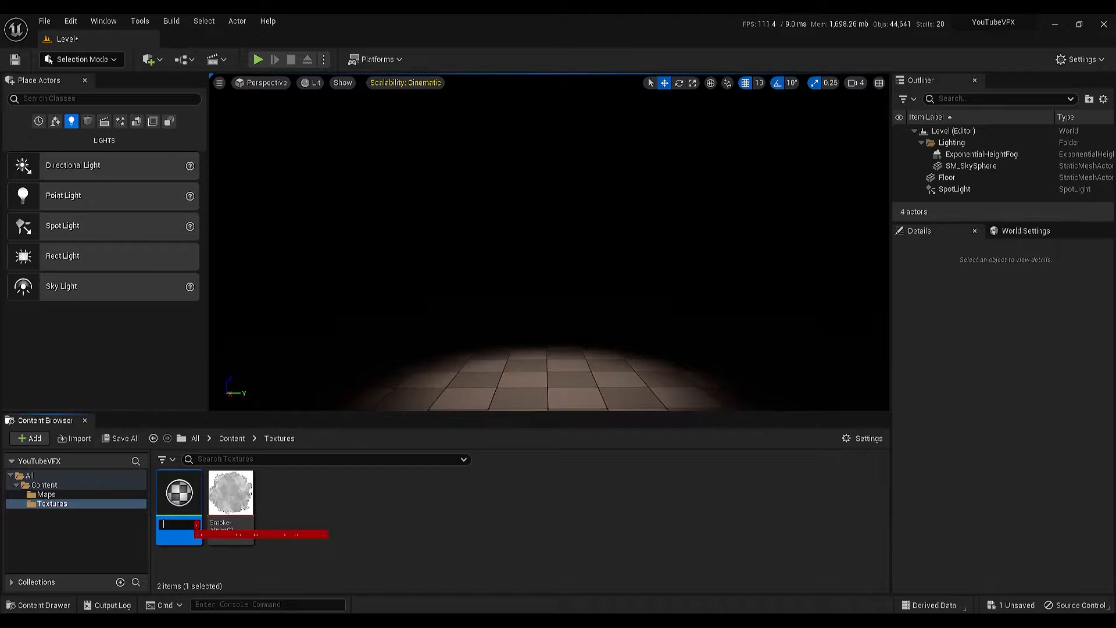
text(S)
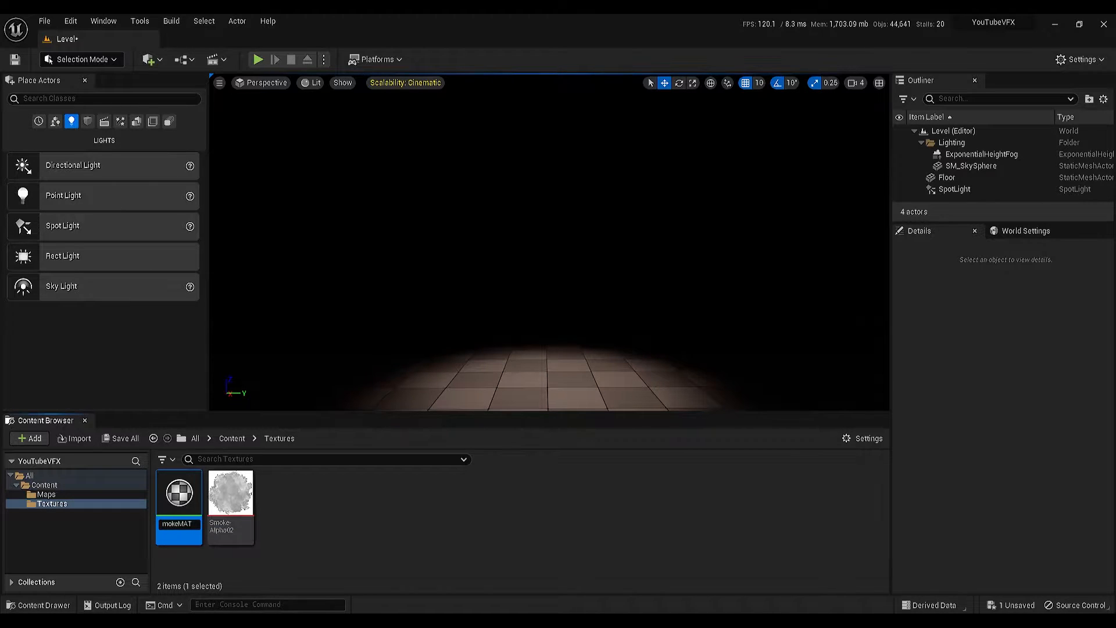
text(mokeMAT)
key(Return)
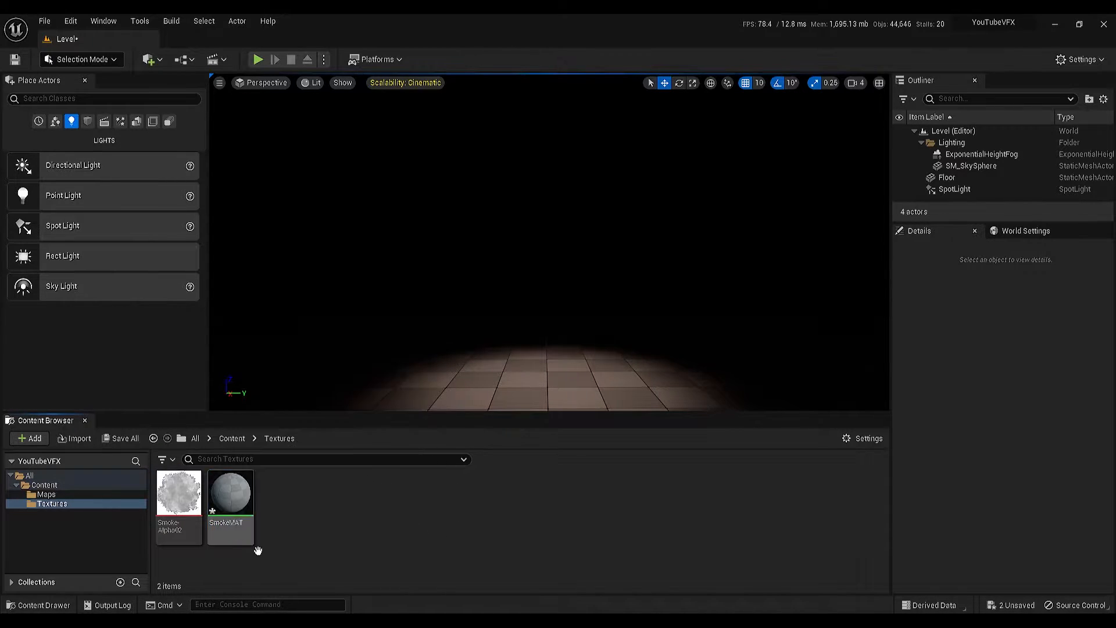
Open the SmokeMAT material and set its blend mode to Additive, with a plane as the preview shape
double_click(231, 494)
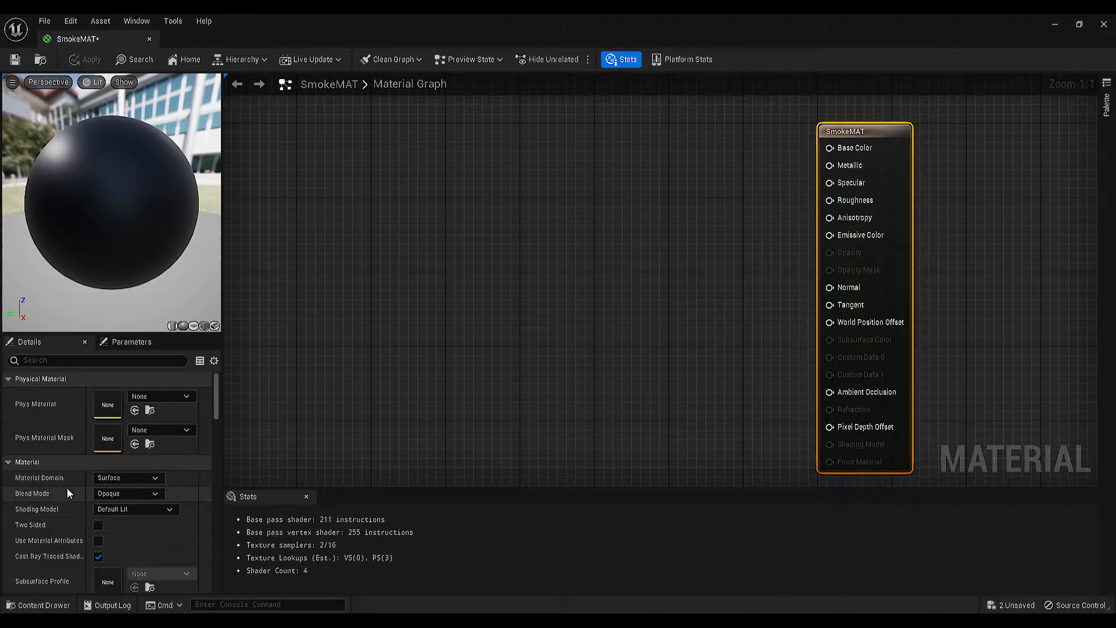
click(119, 493)
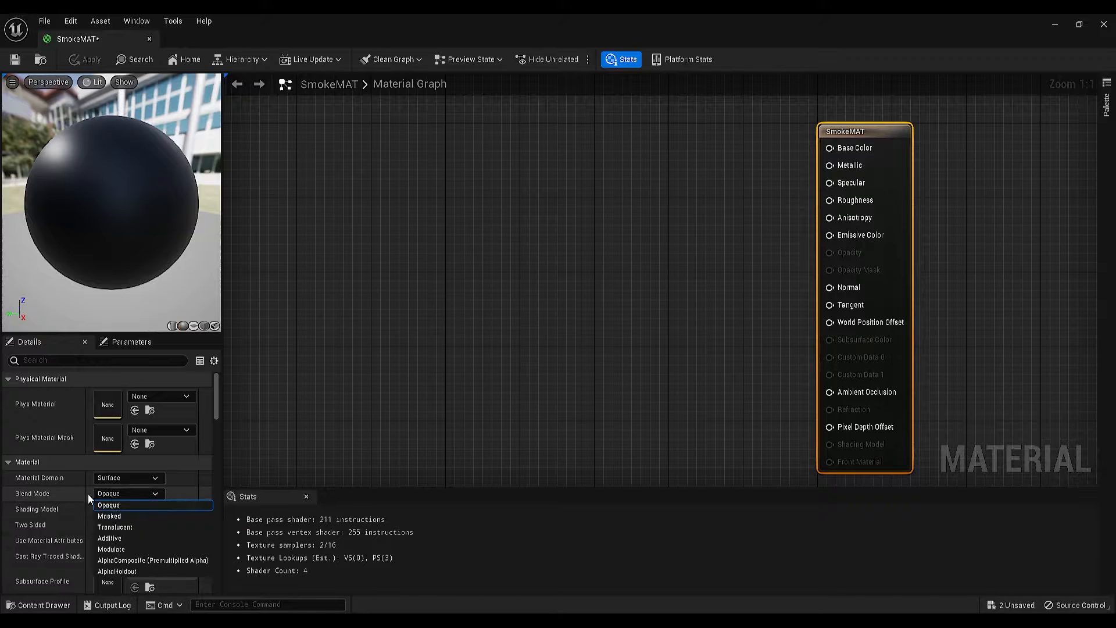
click(124, 539)
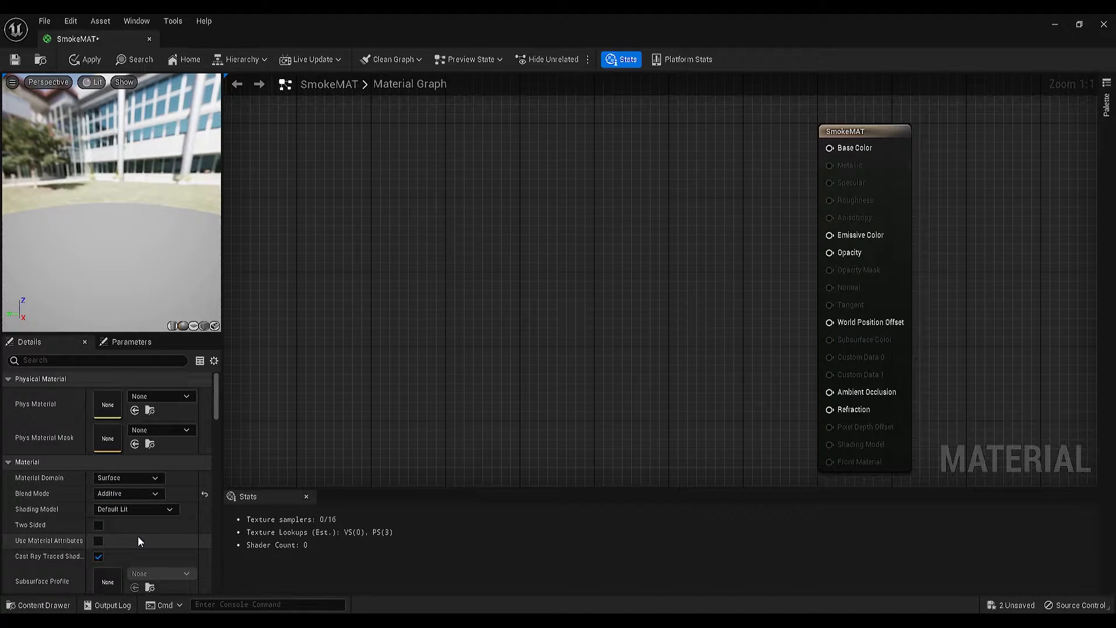
click(194, 328)
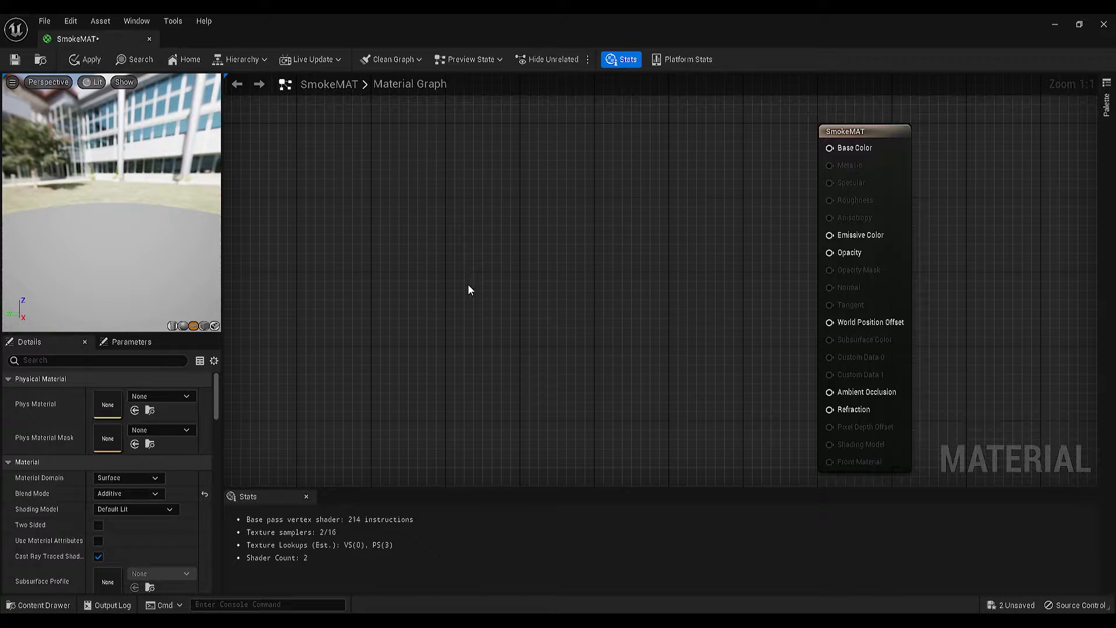
Add a Multiply node to the material graph and connect its output to the Emissive Color input
right_click(629, 229)
text(MUL)
key(Return)
right_drag(689, 188, 676, 249)
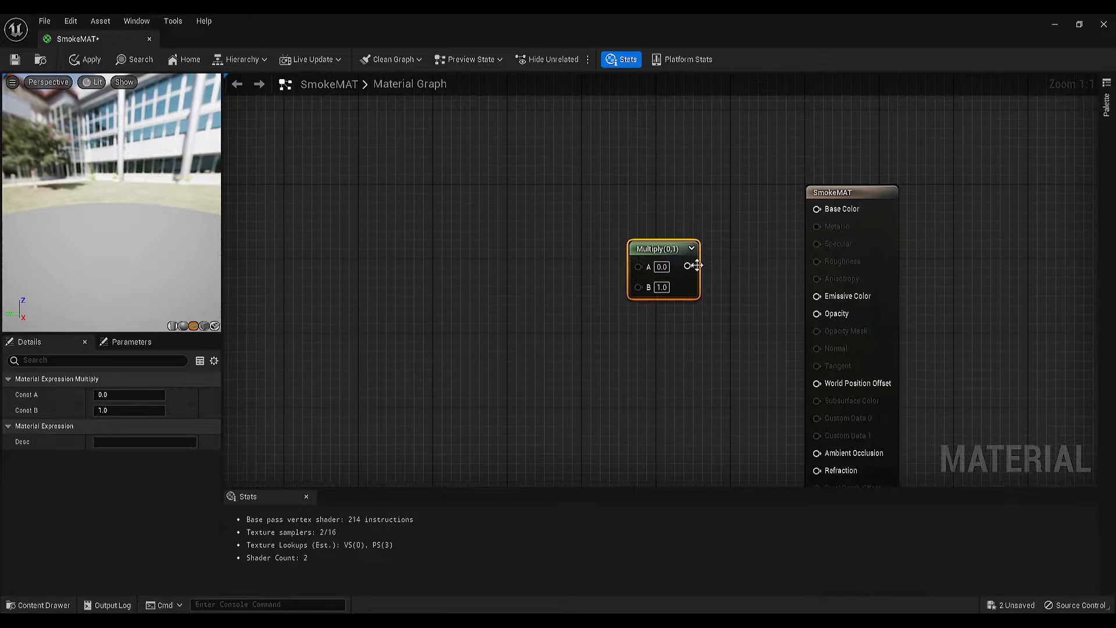
drag(688, 266, 818, 296)
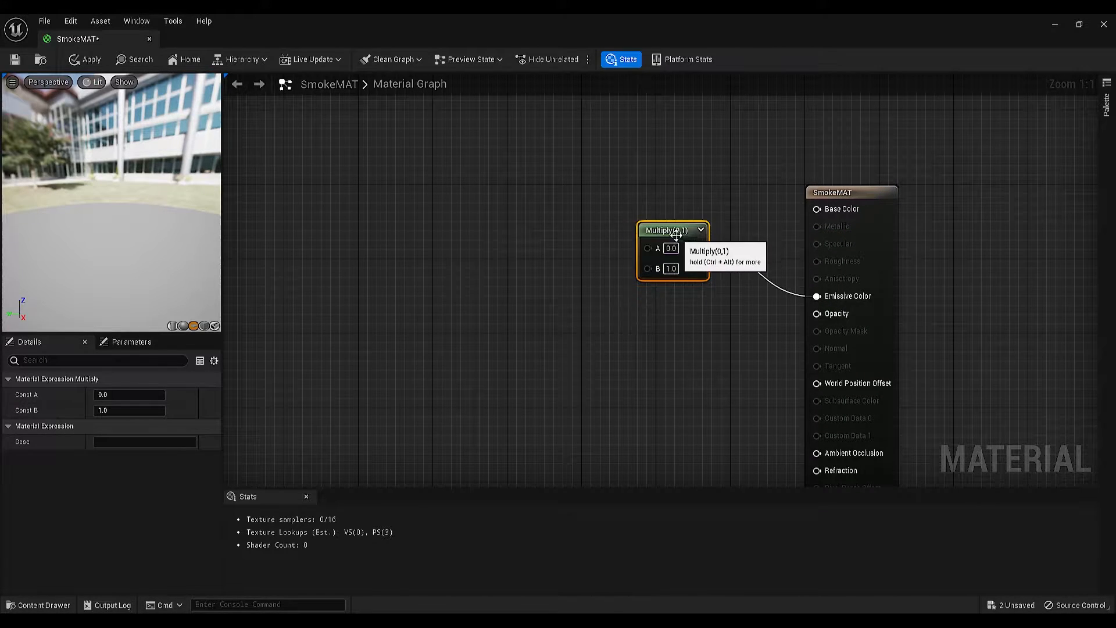
Add a Particle Color node and connect its RGB output to input A of the Multiply node
right_drag(482, 164, 577, 222)
right_click(577, 224)
text(PARTIC)
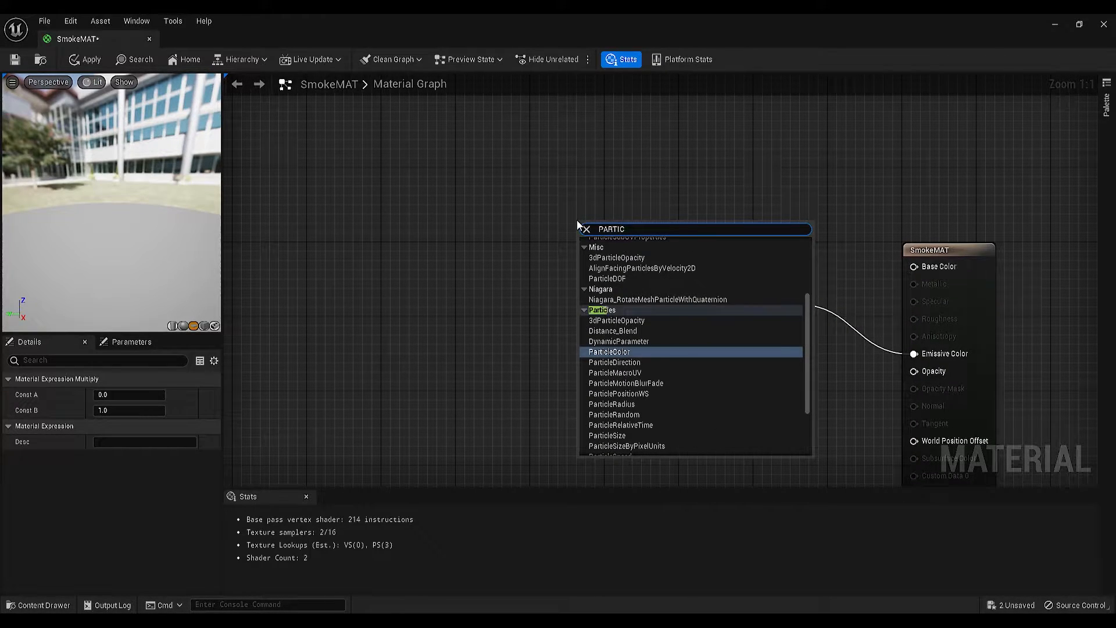
key(Return)
drag(635, 279, 747, 305)
right_drag(655, 354, 676, 319)
click(676, 319)
right_drag(757, 304, 757, 279)
drag(174, 233, 110, 232)
right_drag(707, 204, 690, 232)
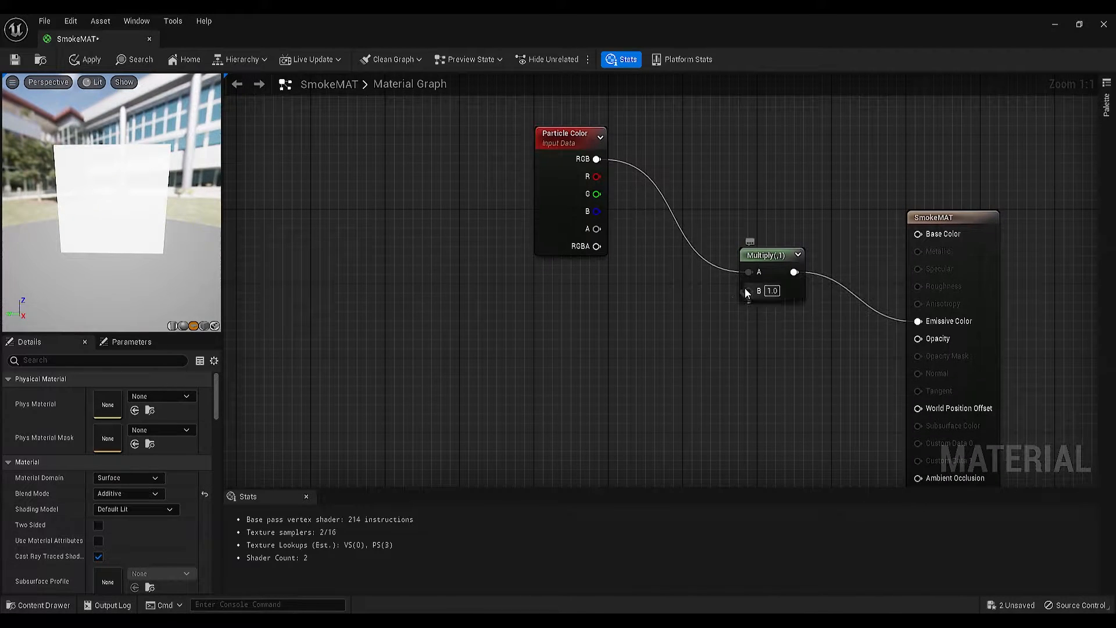
Add a Texture Sample node feeding the Multiply node's B input, place it below Particle Color, and assign the Smoke-Alpha02 texture
drag(748, 290, 597, 346)
text(TEXTU)
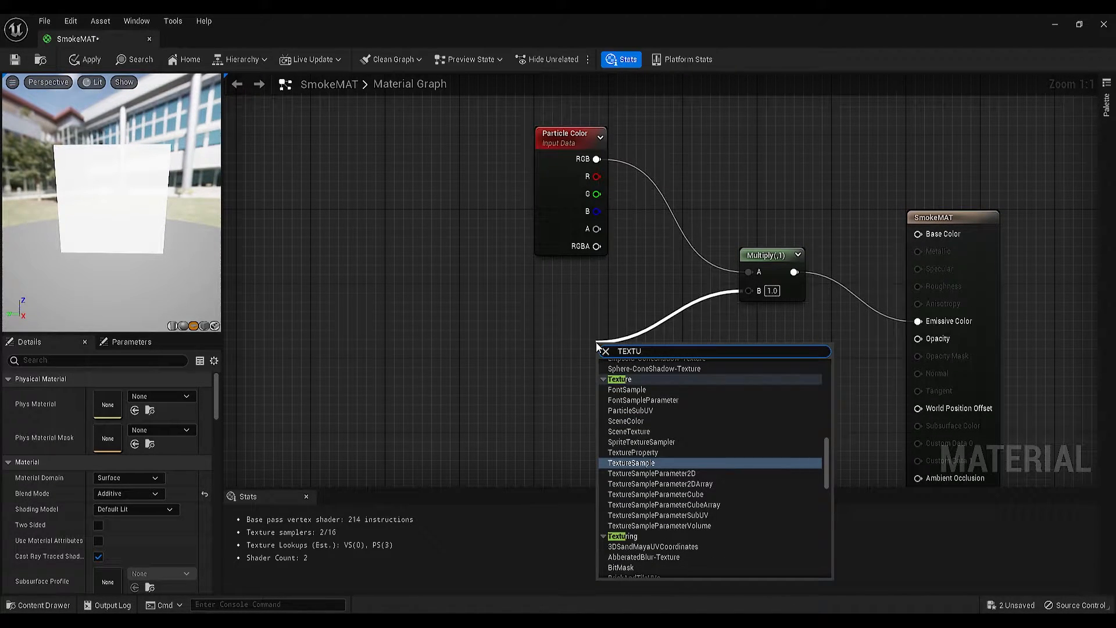
key(Return)
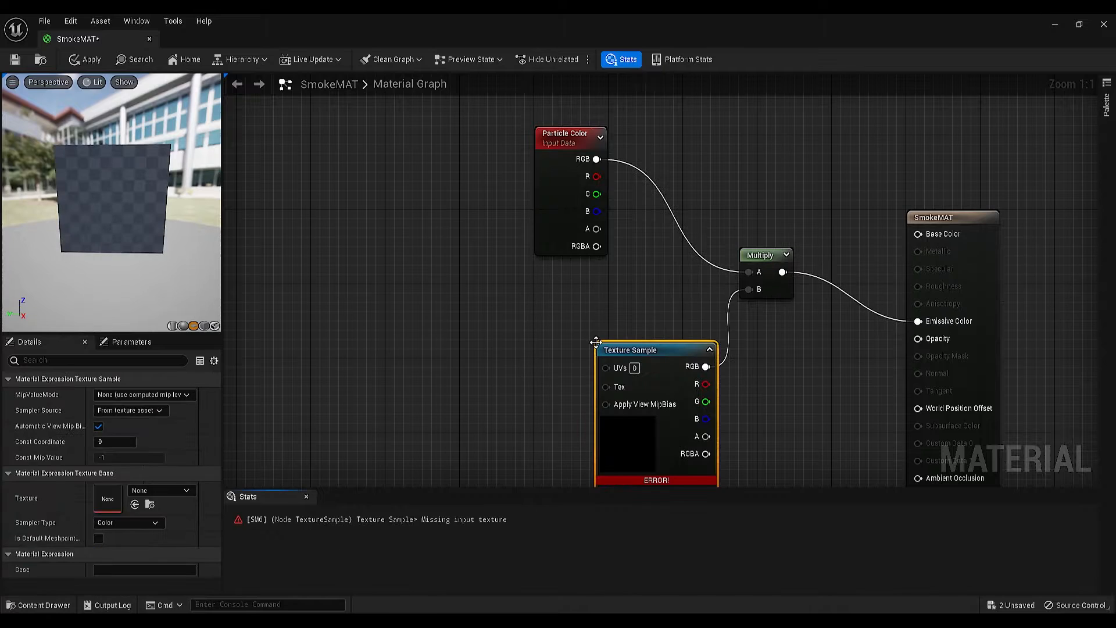
drag(631, 342, 523, 277)
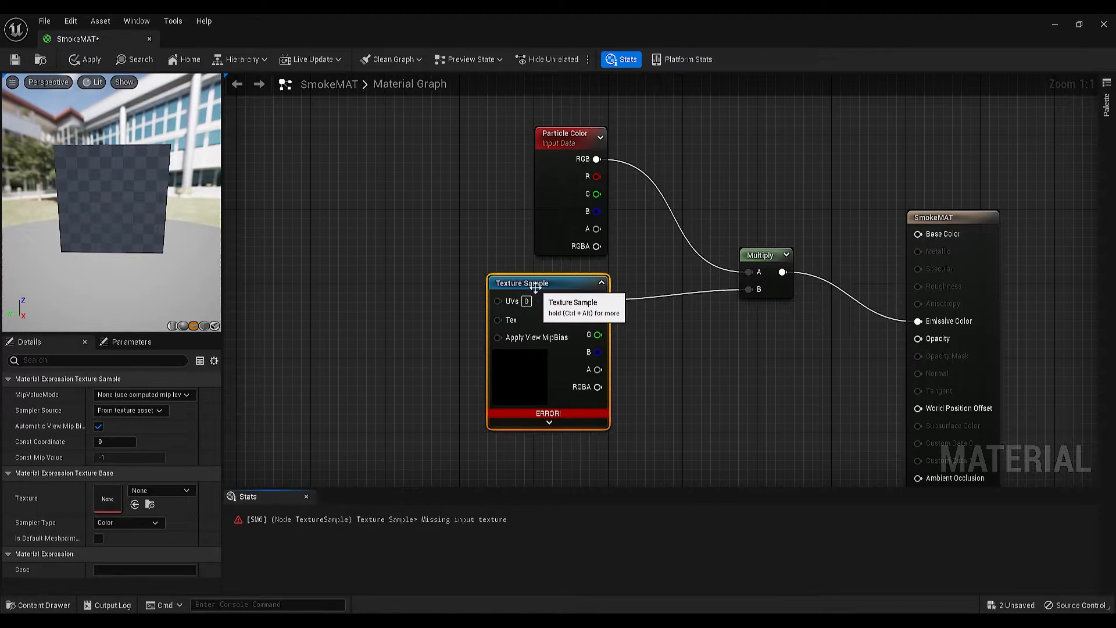
click(185, 490)
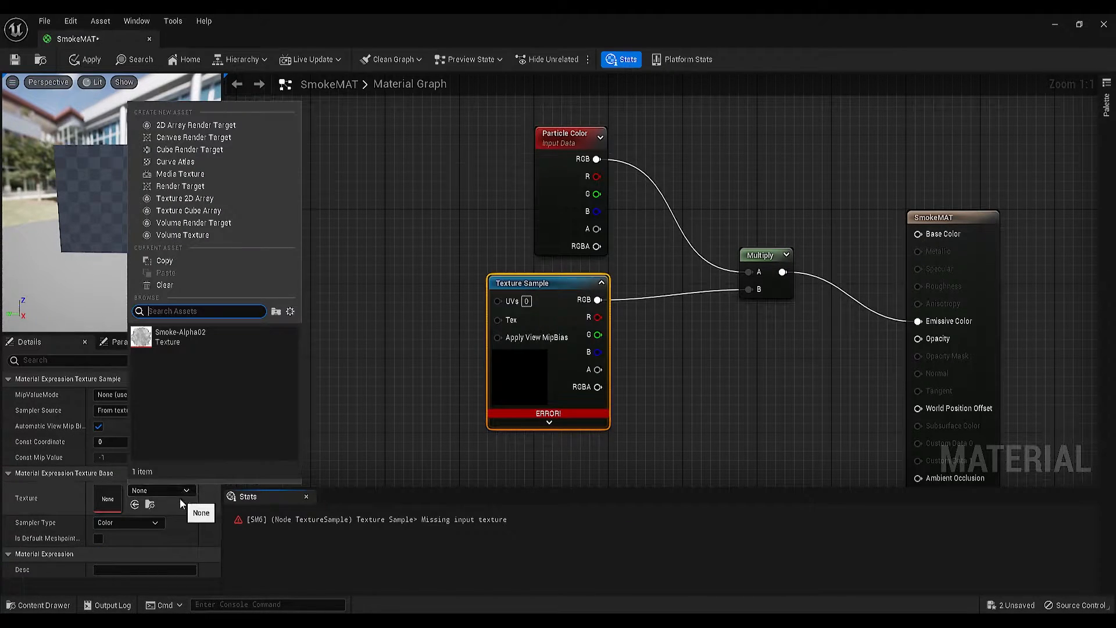
click(177, 337)
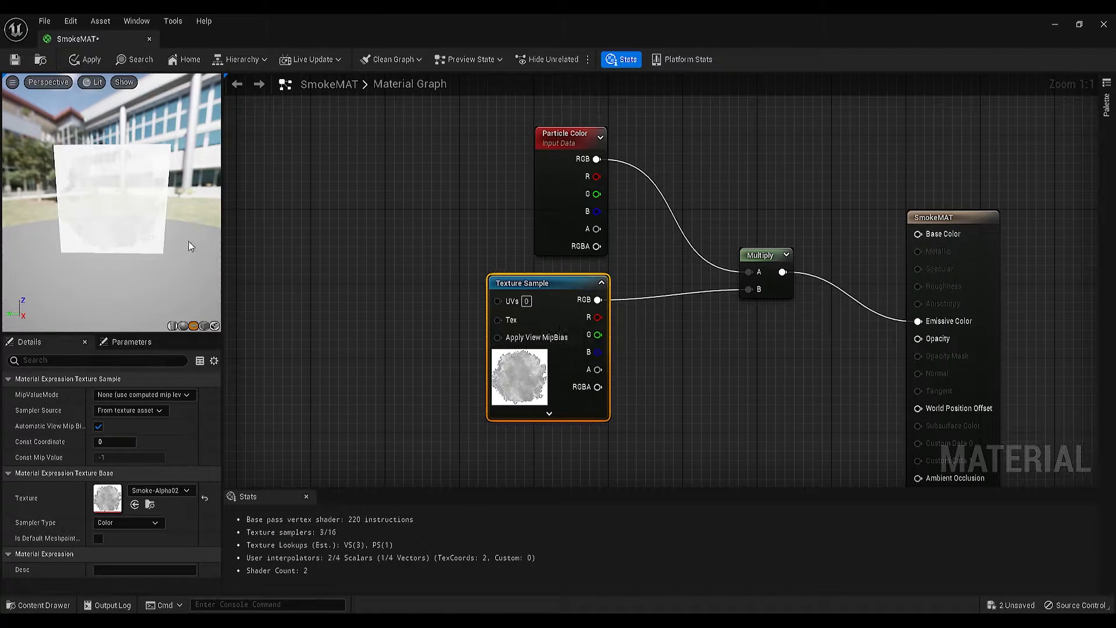
Move the Multiply node slightly closer to the Texture Sample node
drag(188, 242, 119, 236)
right_drag(703, 376, 642, 353)
scroll(645, 354, down, 2)
click(714, 375)
drag(714, 375, 539, 227)
click(698, 382)
drag(686, 205, 658, 212)
Add a Subtract node feeding the material's Opacity input and place it beside the SmokeMAT result node
right_drag(704, 378, 717, 319)
scroll(735, 347, up, 1)
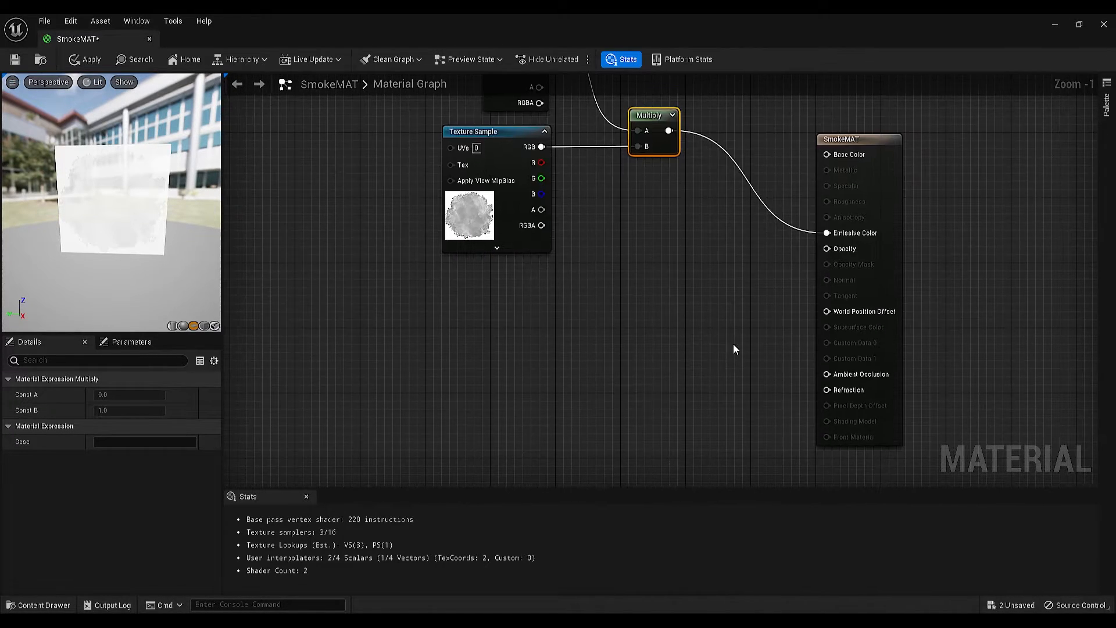
scroll(735, 347, down, 1)
drag(813, 262, 759, 299)
text(SUB)
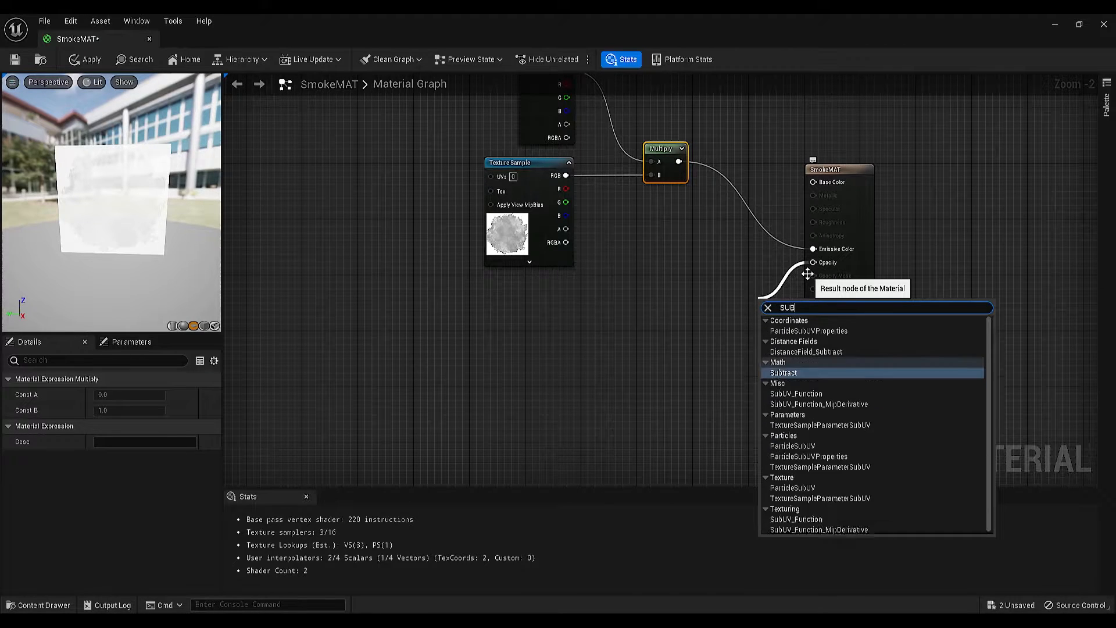
key(Return)
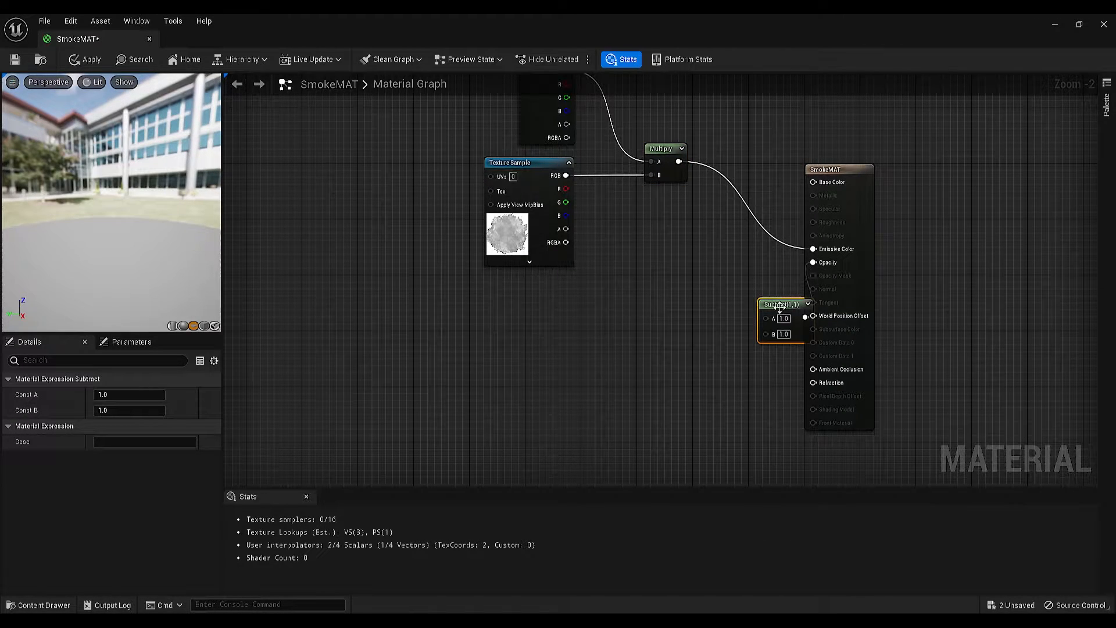
drag(780, 308, 716, 292)
Add a RadialGradientExponential node feeding input A of the Subtract node and place it below the Texture Sample
scroll(710, 312, up, 2)
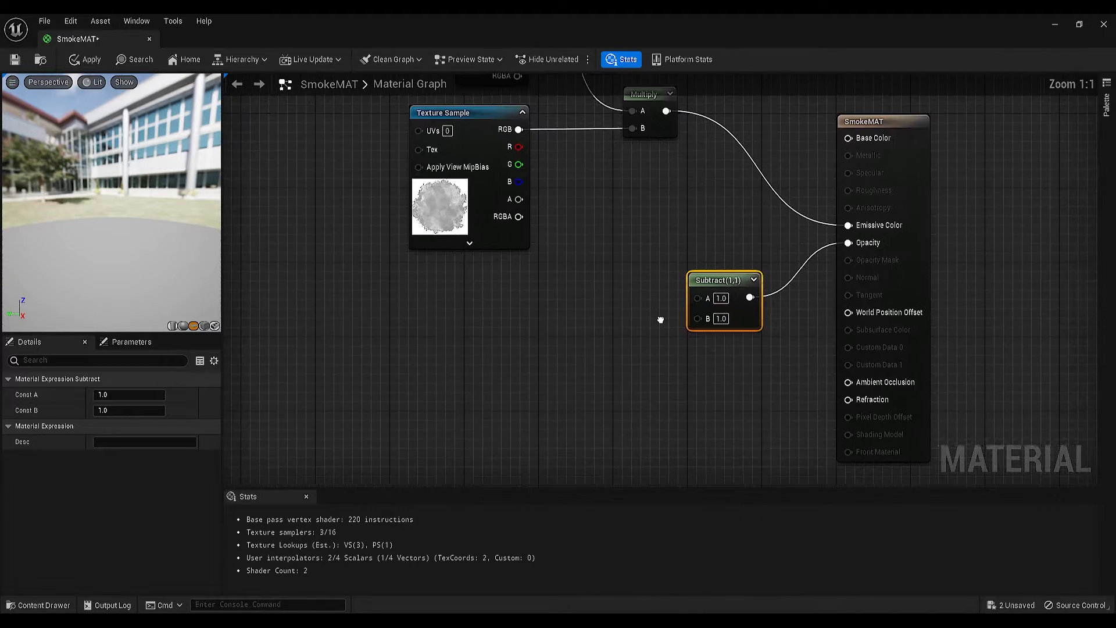
right_drag(660, 320, 698, 311)
drag(750, 274, 611, 305)
text(radi)
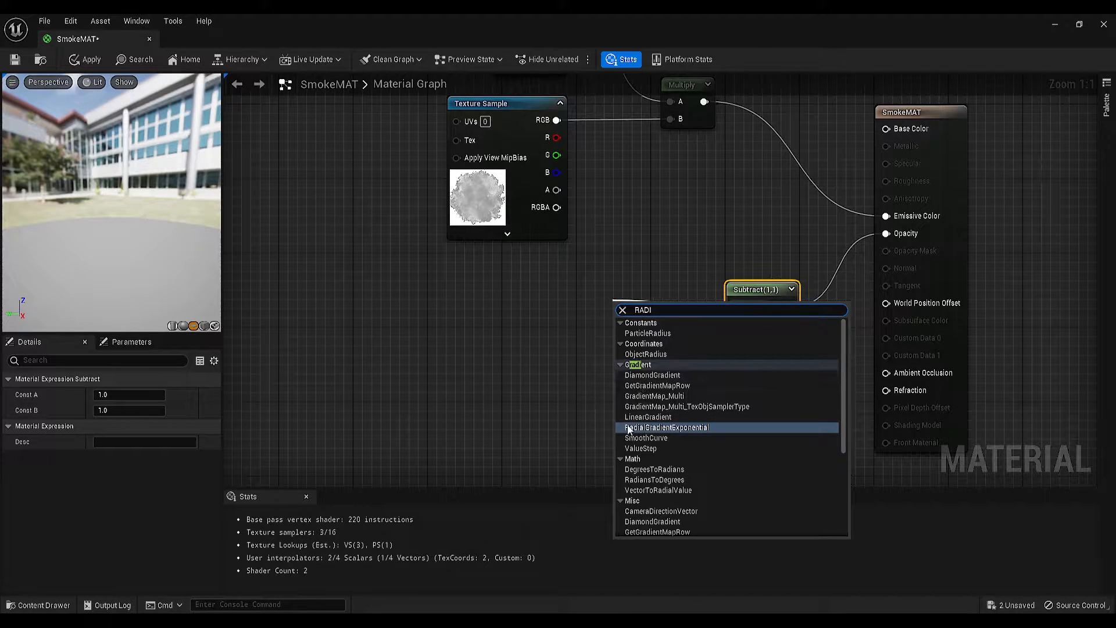
click(678, 428)
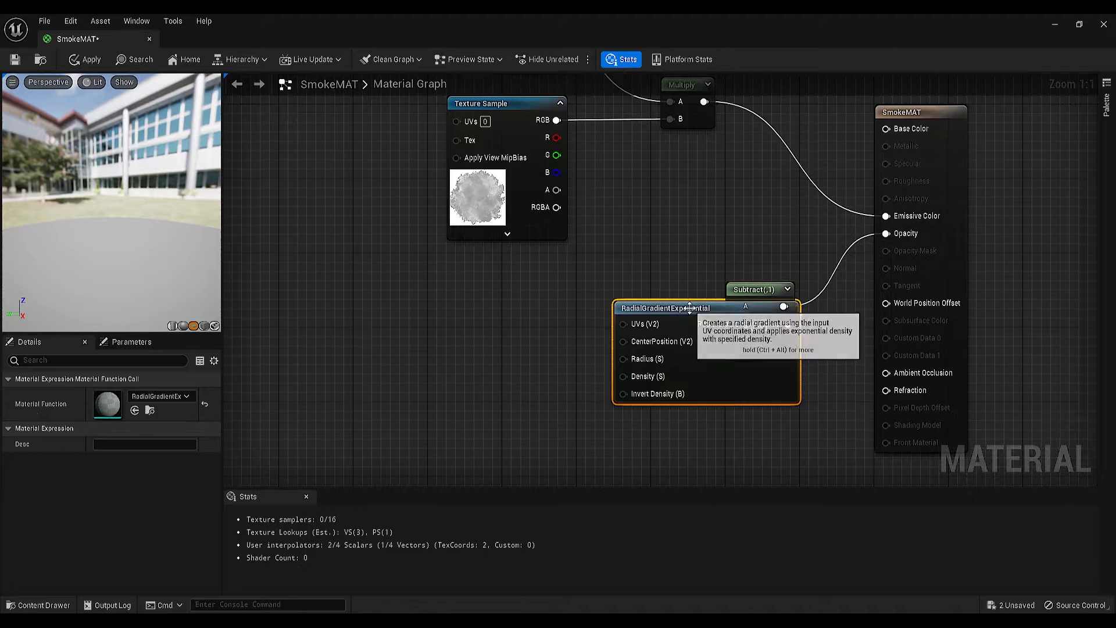
drag(687, 312, 462, 271)
Add a second Texture Sample node feeding input B of the Subtract node and place it below the RadialGradientExponential node
right_drag(707, 376, 740, 362)
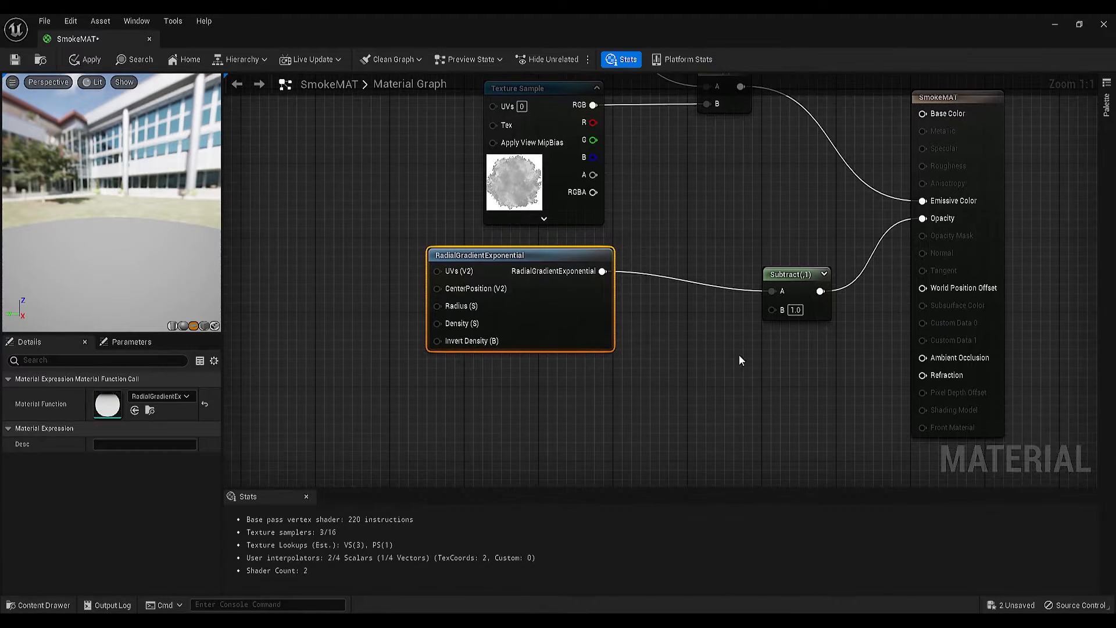
drag(768, 310, 624, 419)
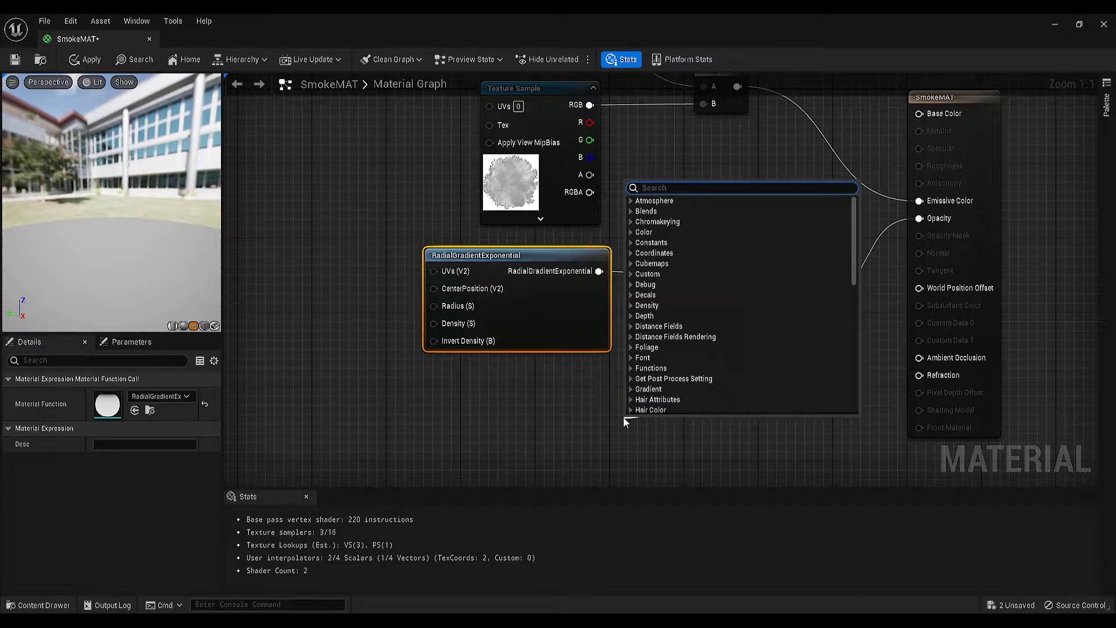
text(TEXT)
key(Return)
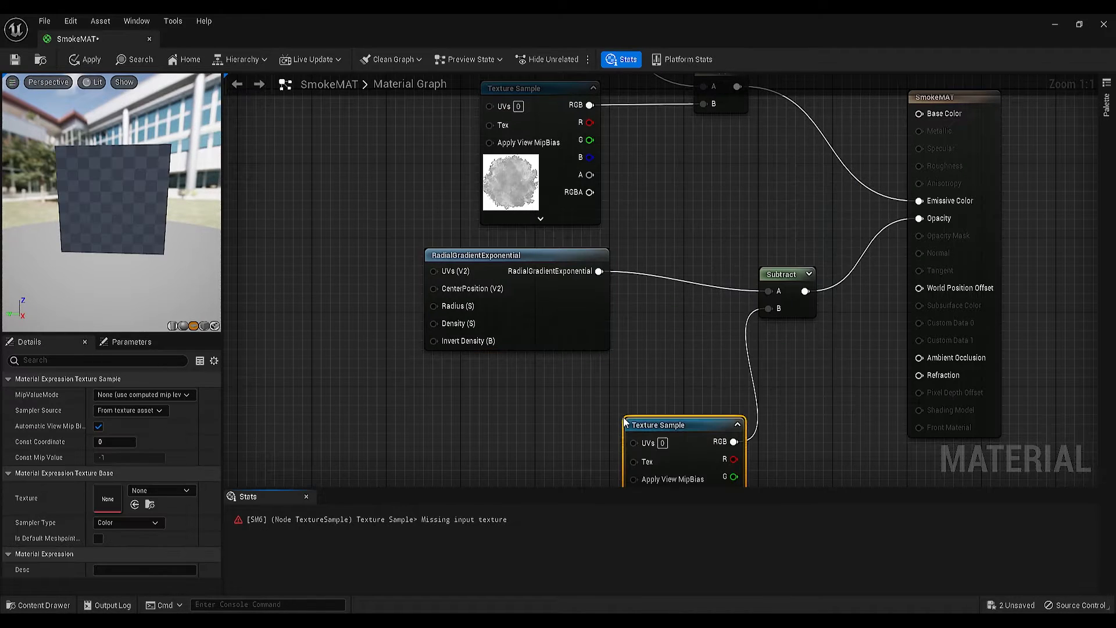
drag(624, 418, 572, 273)
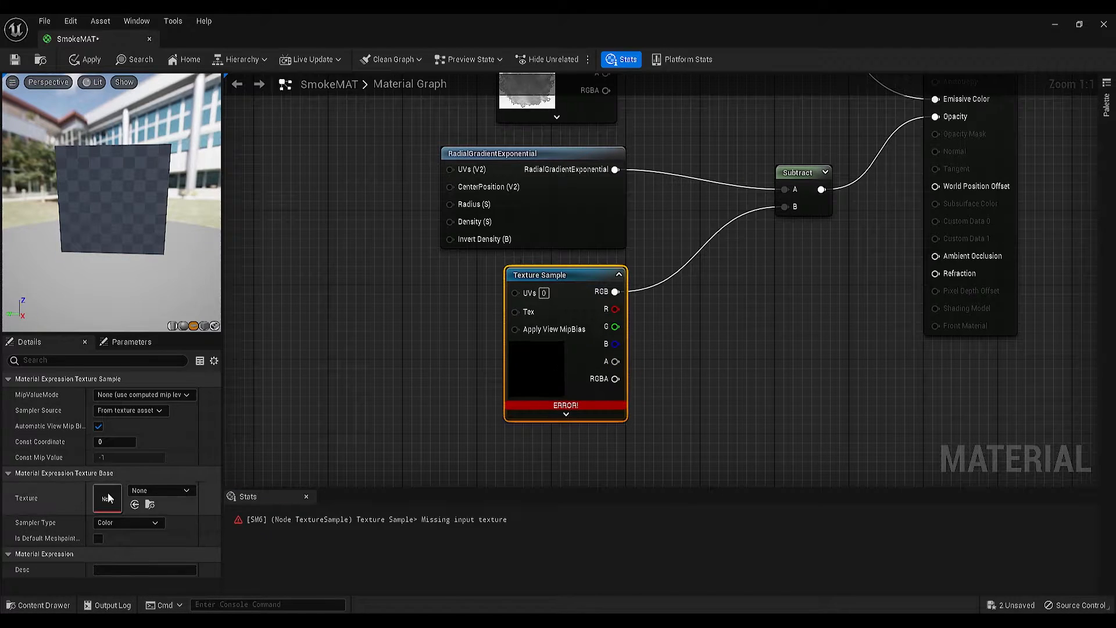
Include engine content in the texture choices and assign the TilingNoise05 texture to the second Texture Sample node
click(158, 490)
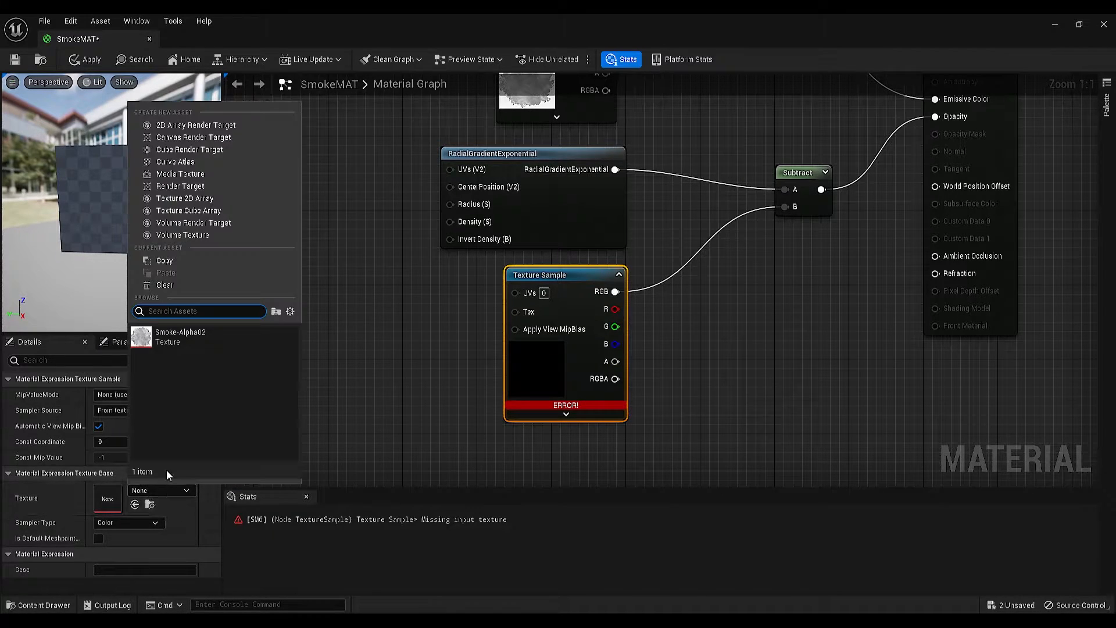
click(290, 312)
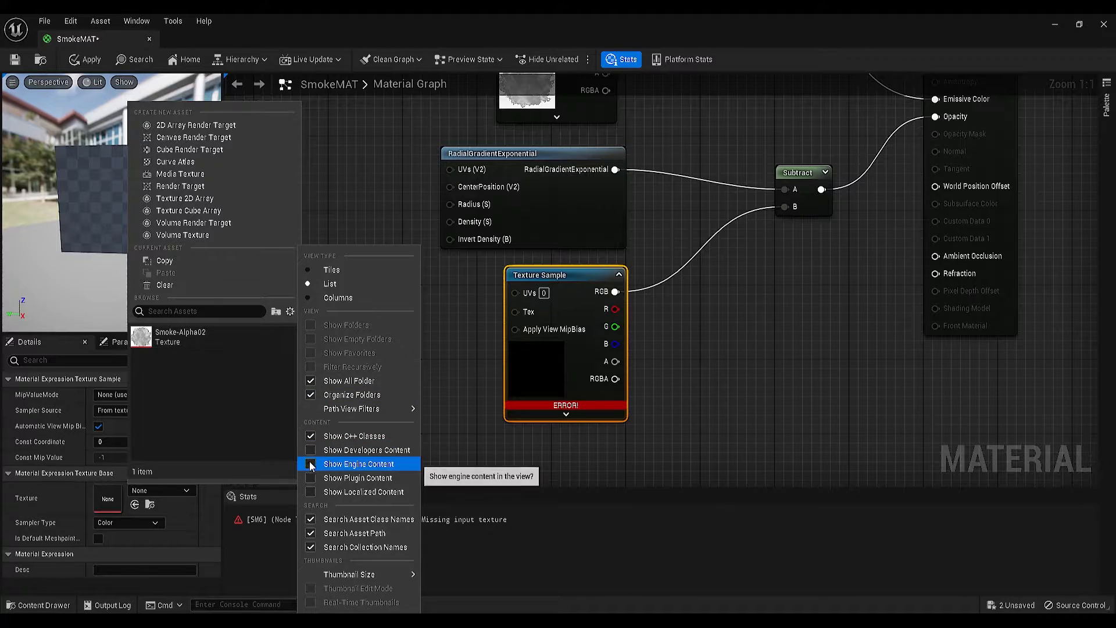
click(311, 464)
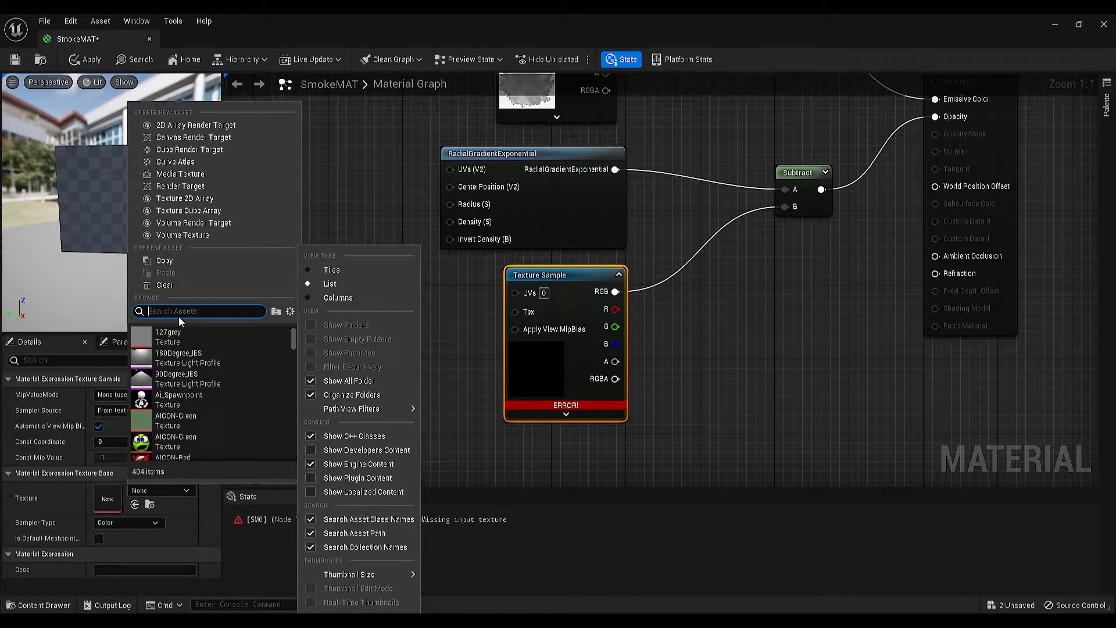
text(NOISE)
scroll(201, 385, down, 3)
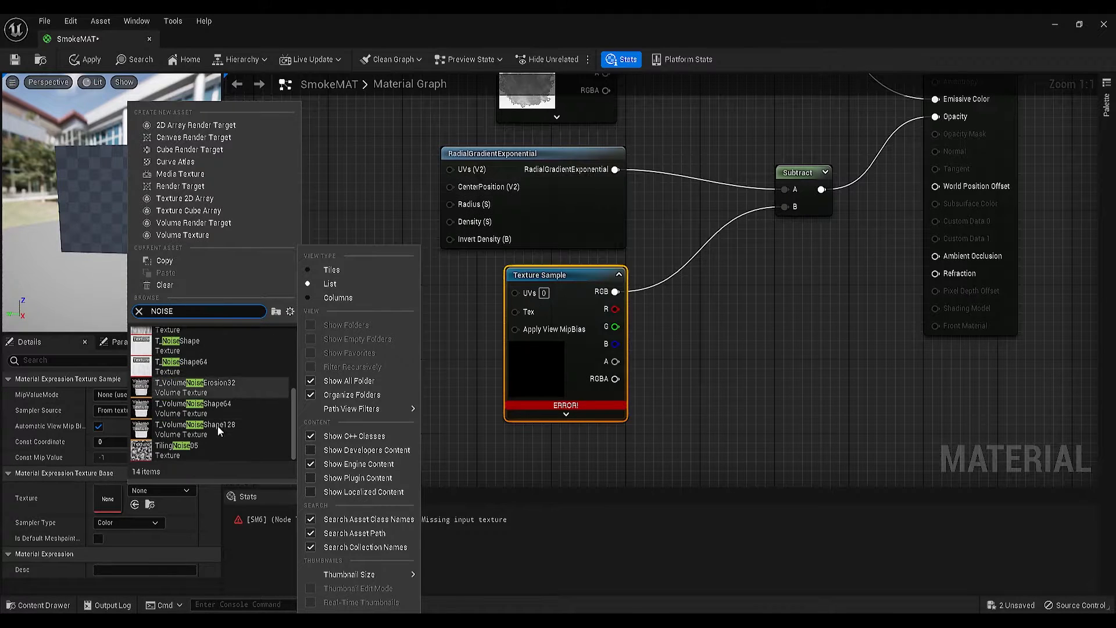
scroll(203, 386, down, 3)
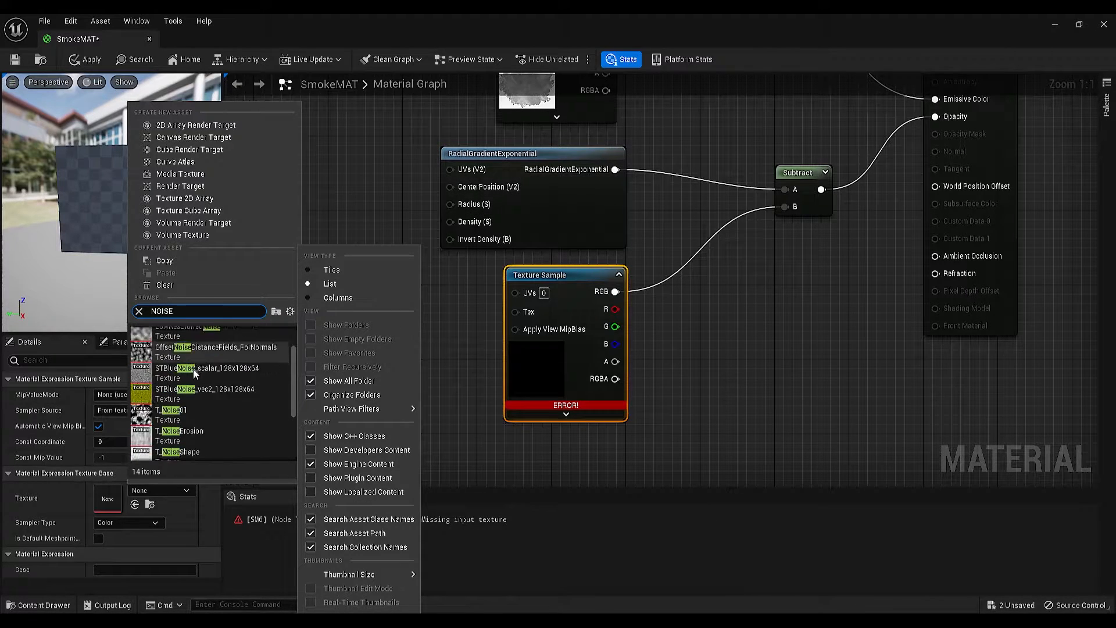
click(154, 451)
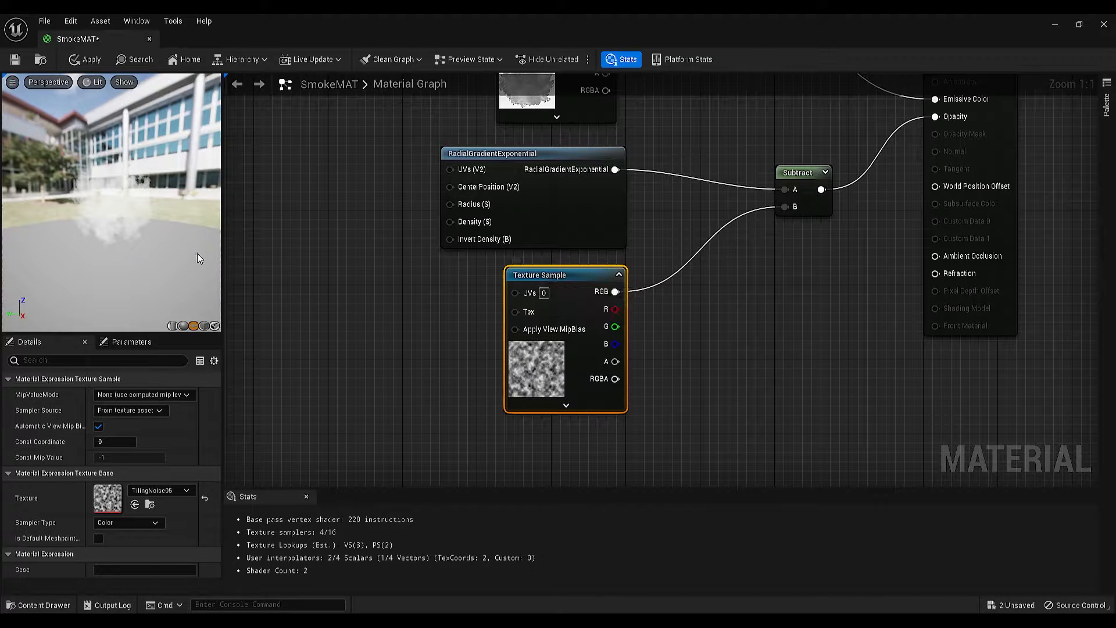
Hide the background in the material's preview viewport
drag(199, 259, 116, 232)
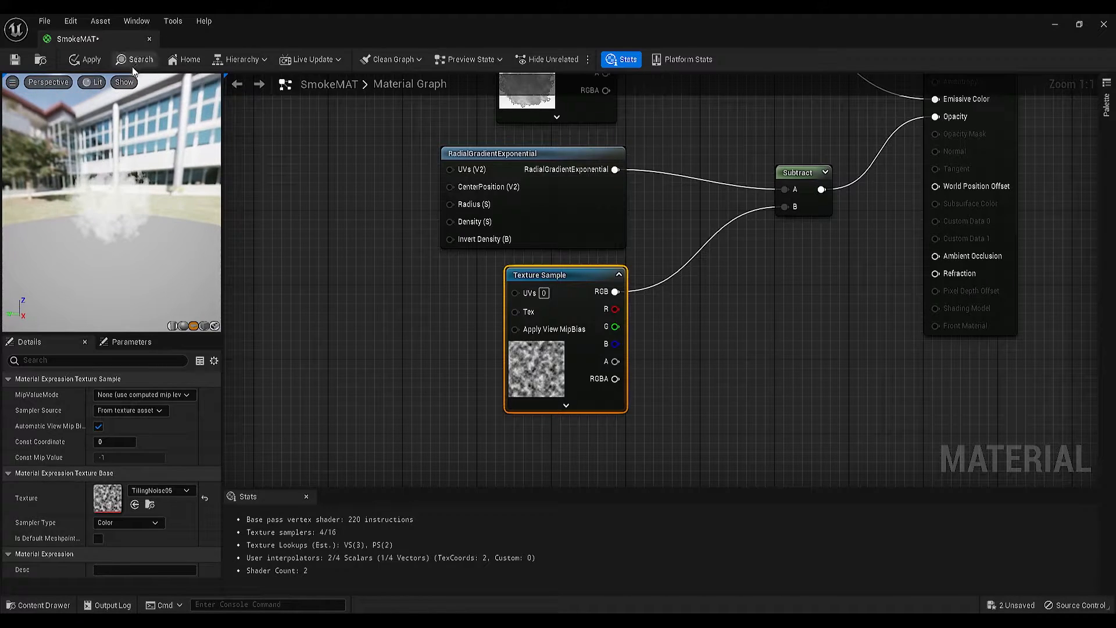
click(125, 82)
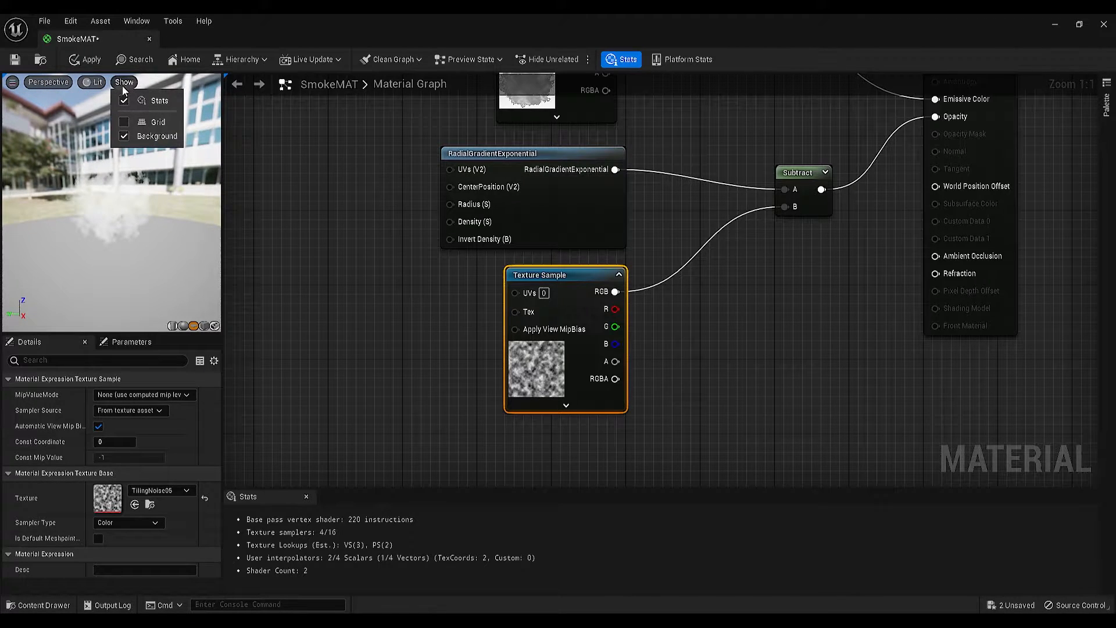
click(135, 136)
click(134, 211)
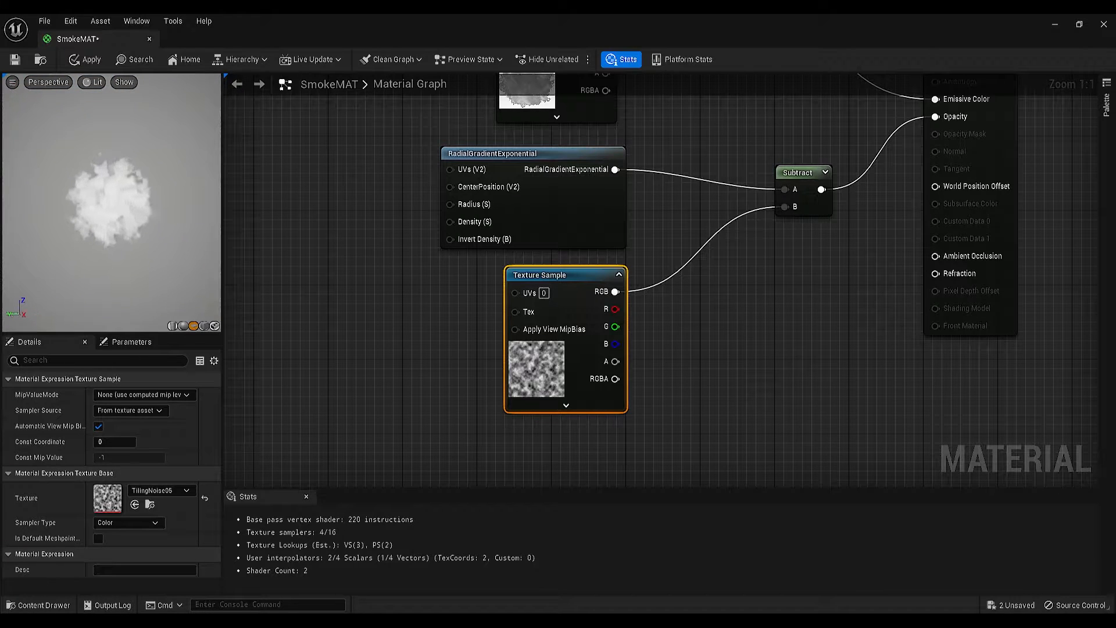
Promote the Density input of RadialGradientExponential to a parameter and place the new node in the free space beside it
right_drag(731, 252, 767, 293)
click(501, 221)
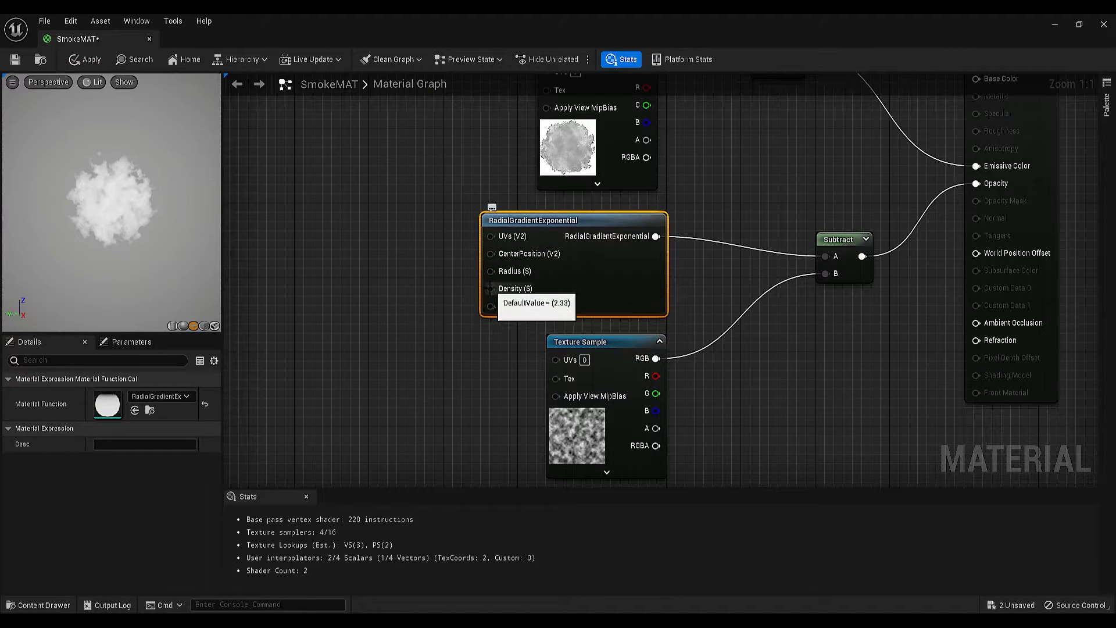
right_click(491, 289)
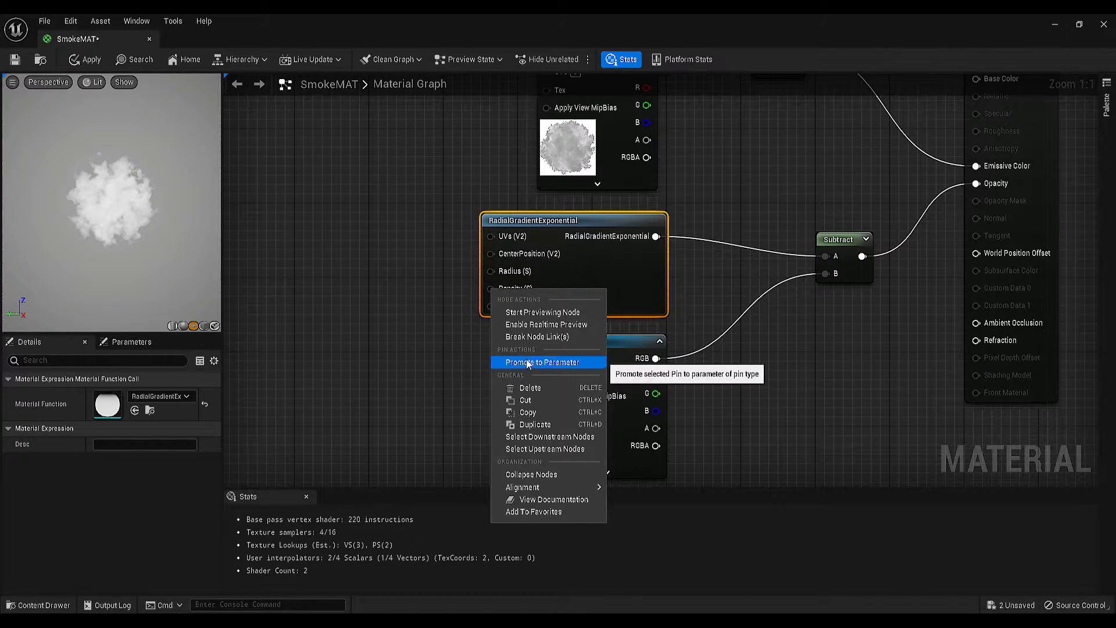
click(558, 363)
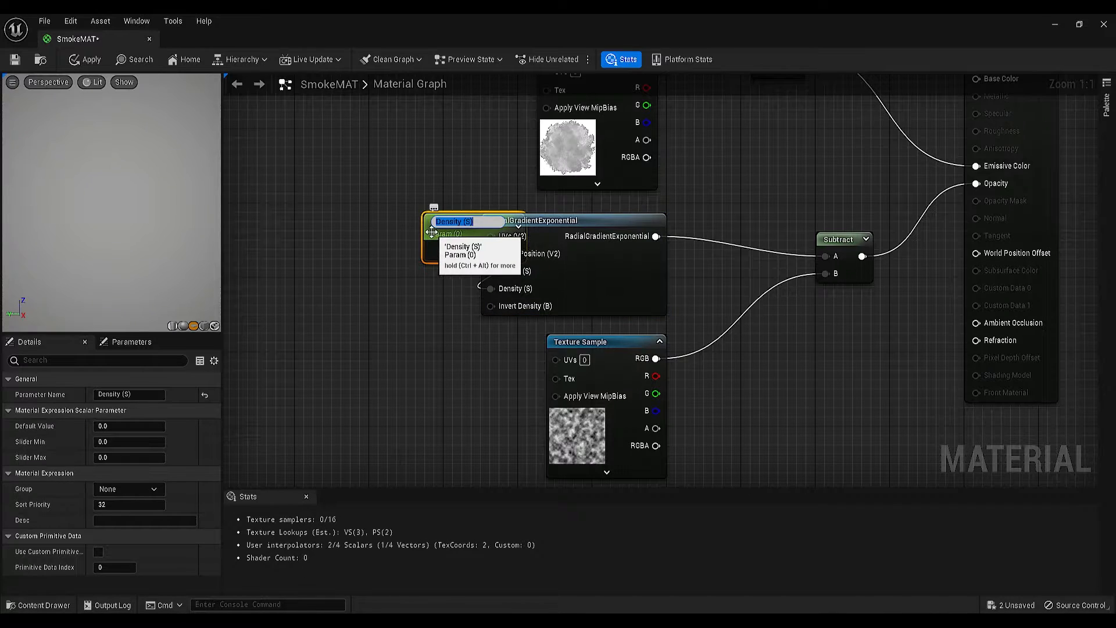
drag(433, 235, 352, 272)
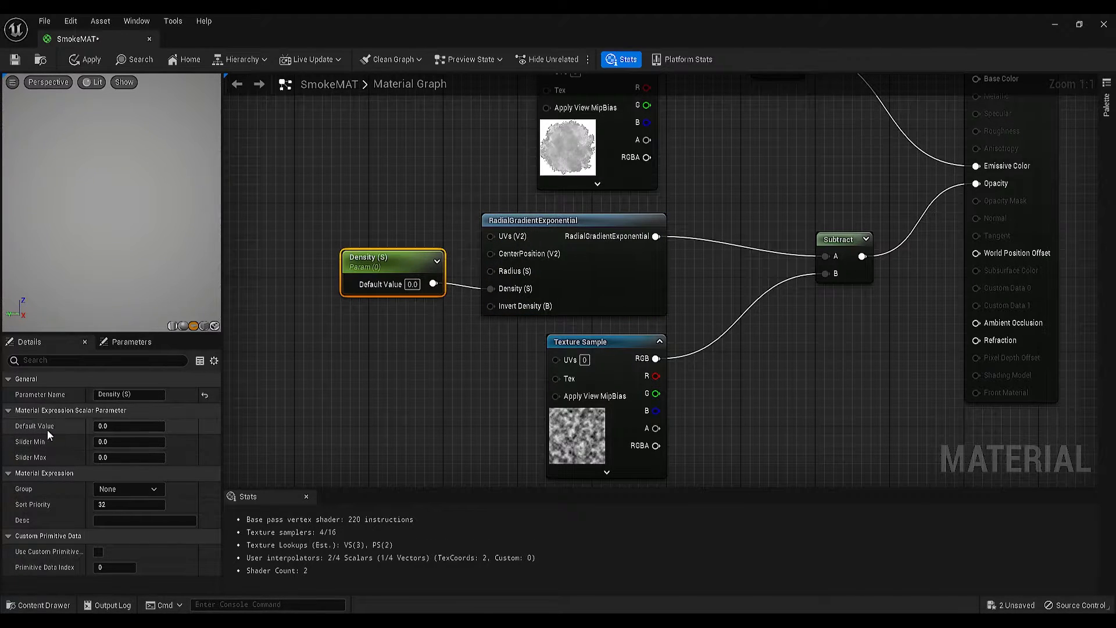
Try default values of 10, 5, 2 and 1 for the Density parameter
click(125, 426)
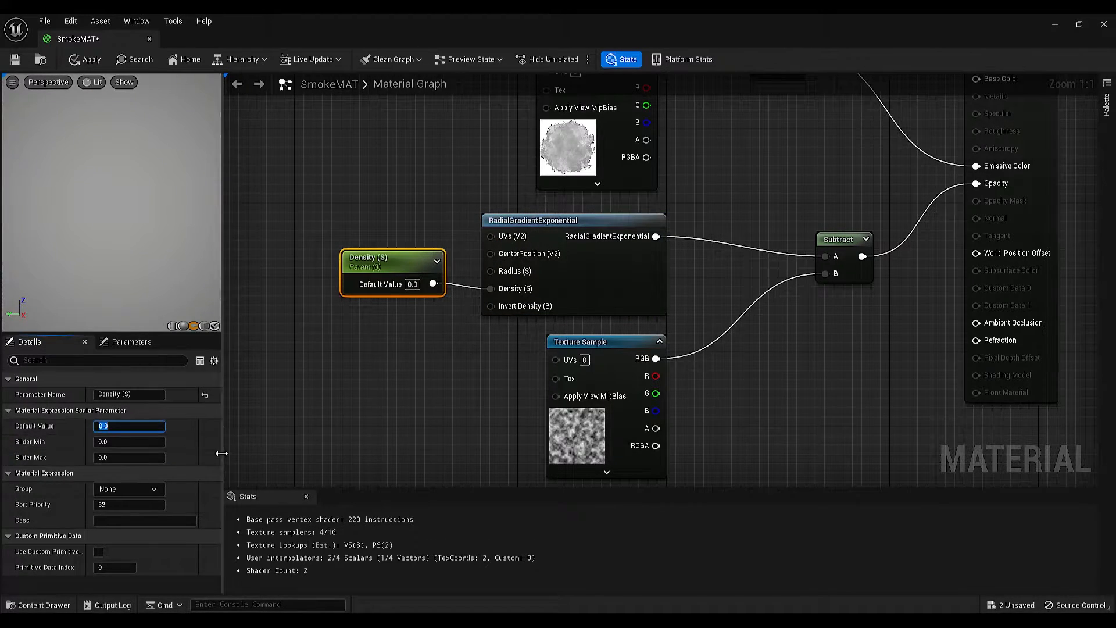
text(10)
key(Return)
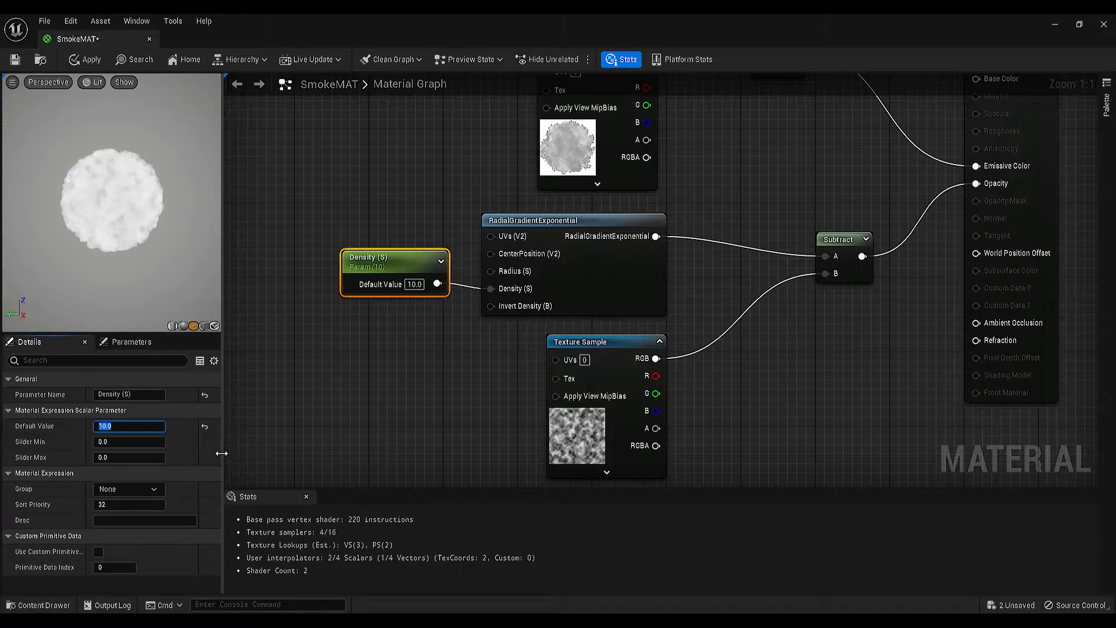
click(114, 426)
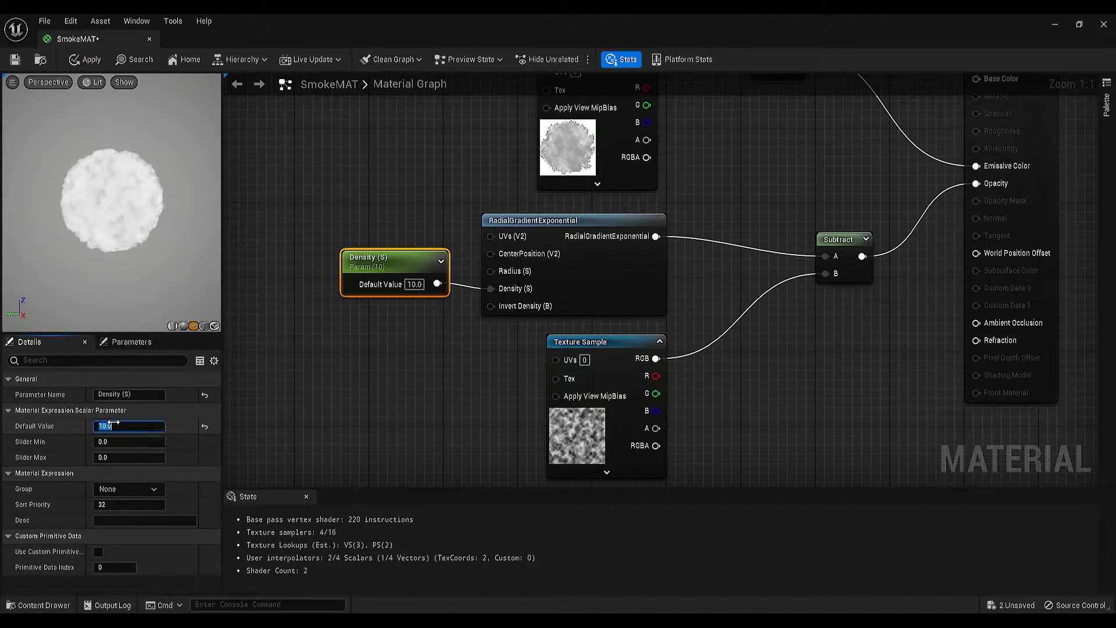
text(5)
key(Return)
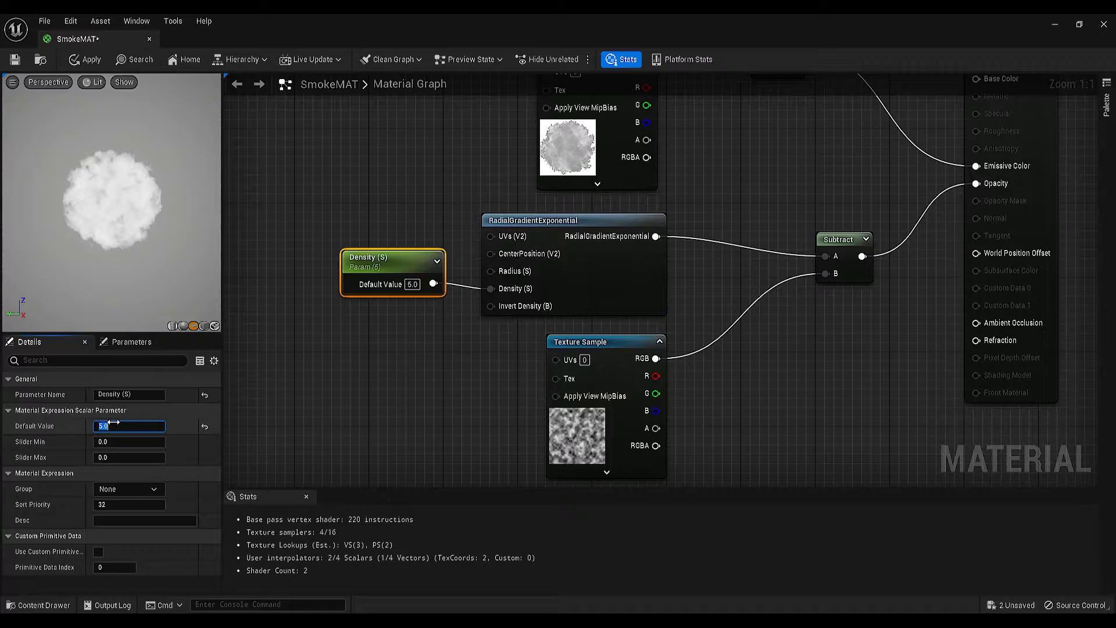
text(2)
key(Return)
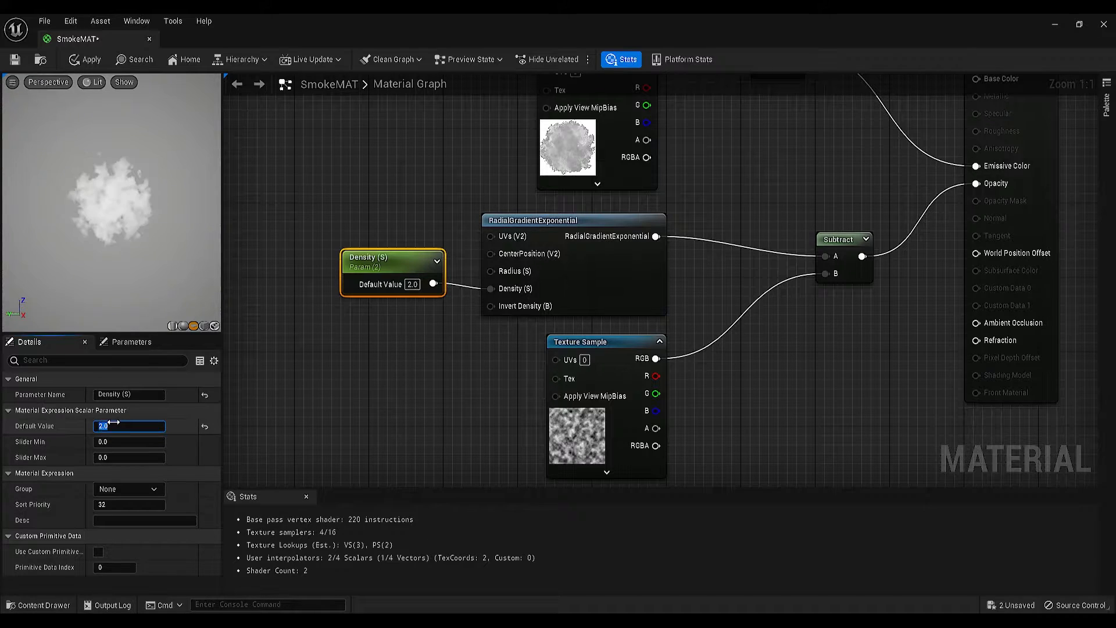
key(Return)
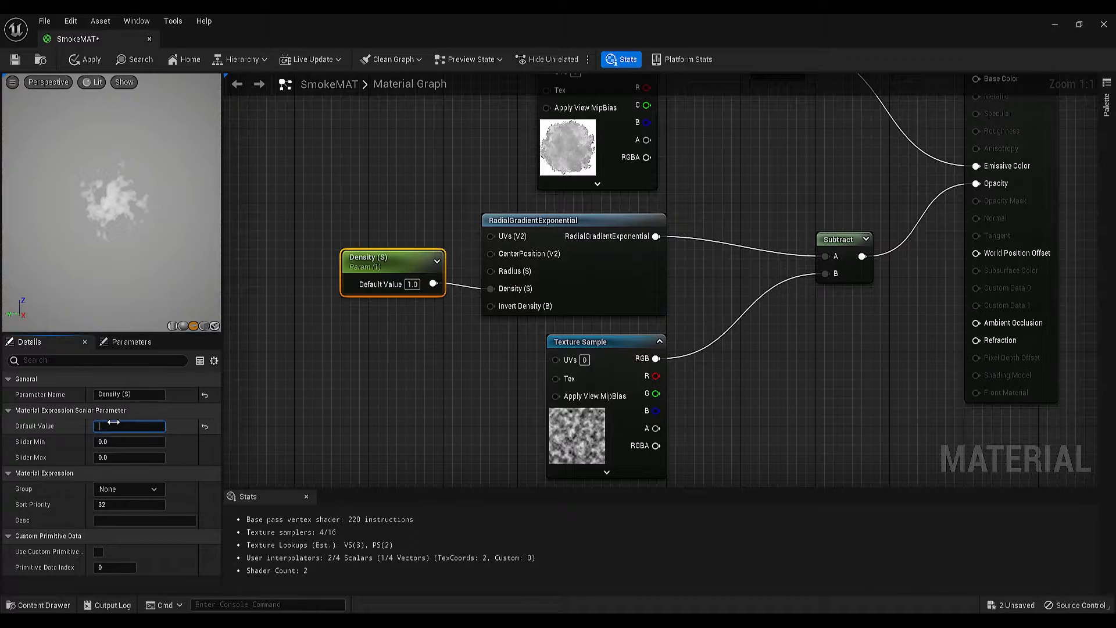
Set the Density parameter's default value to 3 and move its node slightly farther from RadialGradientExponential
text(3)
key(Return)
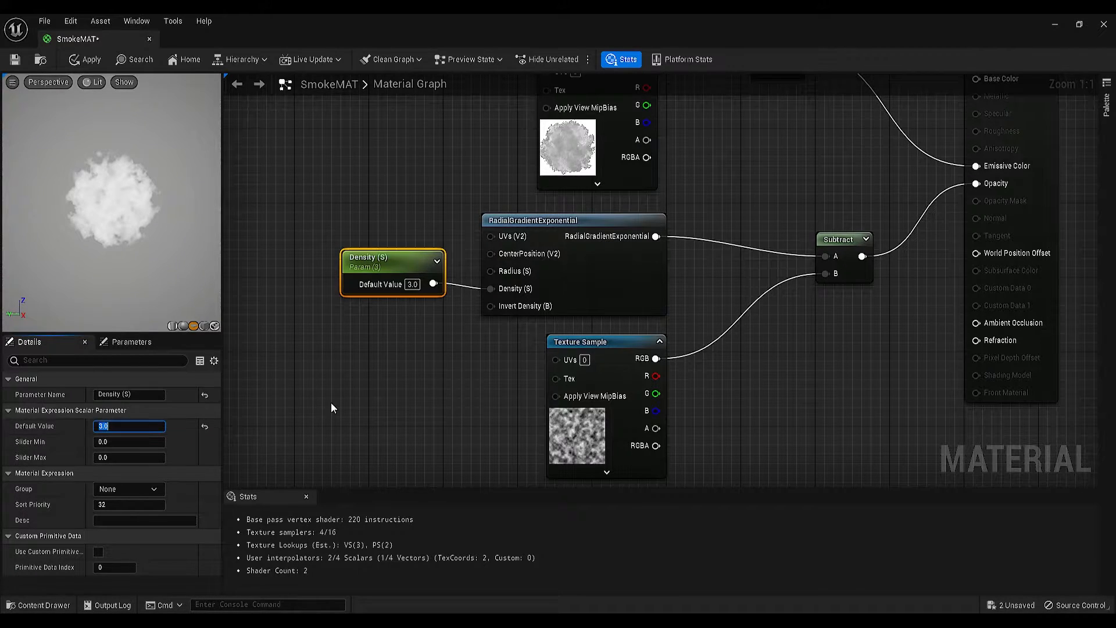
drag(364, 267, 348, 268)
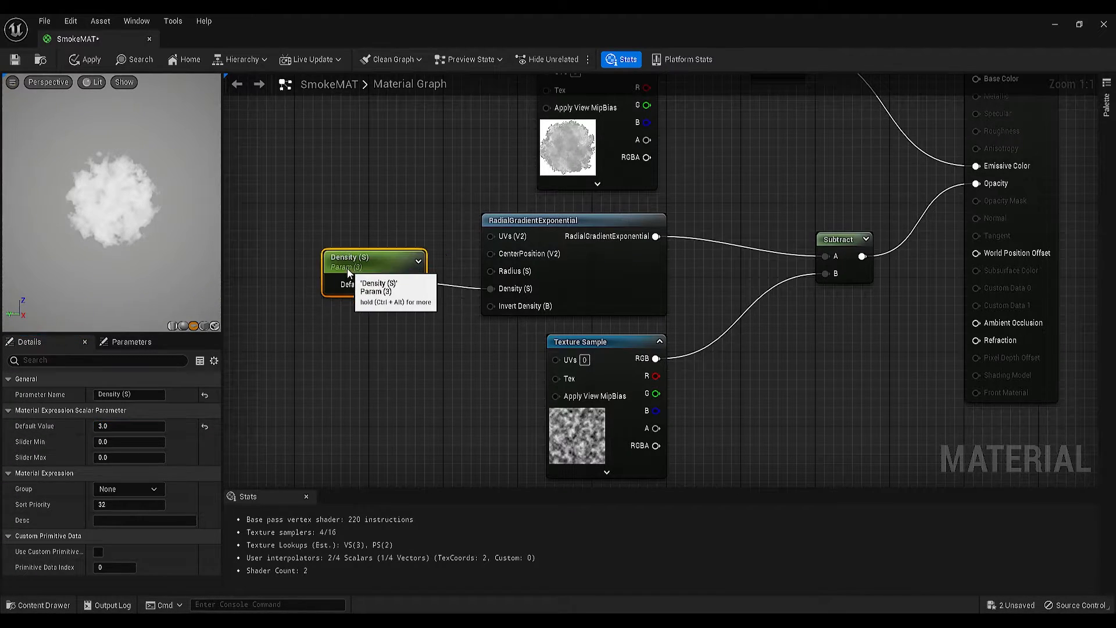
Save the SmokeMAT material and close its editor
click(270, 357)
scroll(746, 339, down, 5)
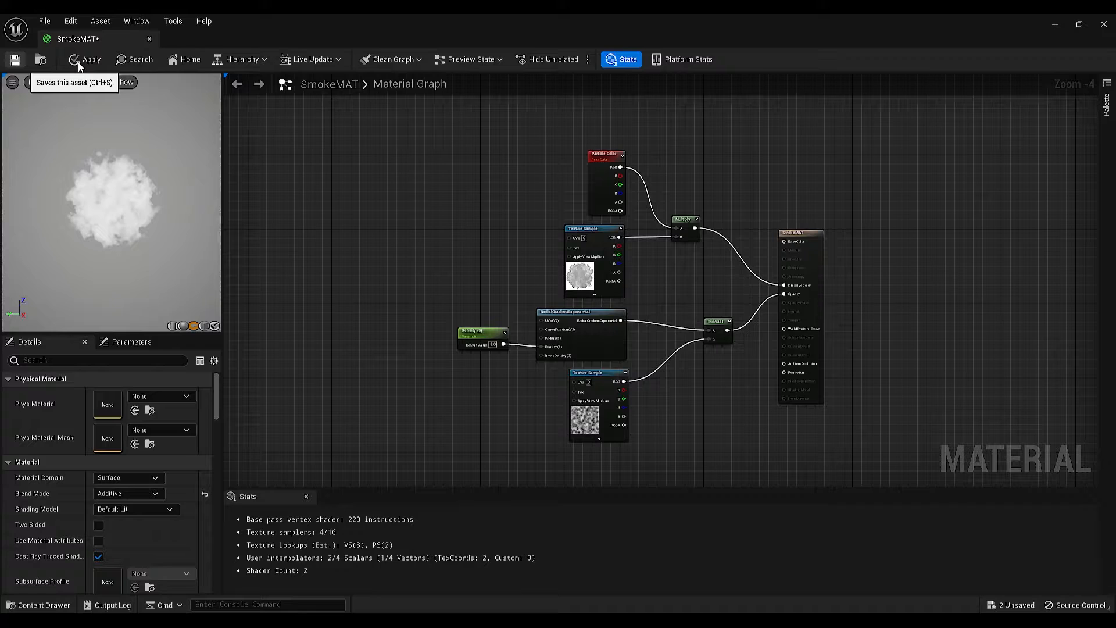
key(ctrl+s)
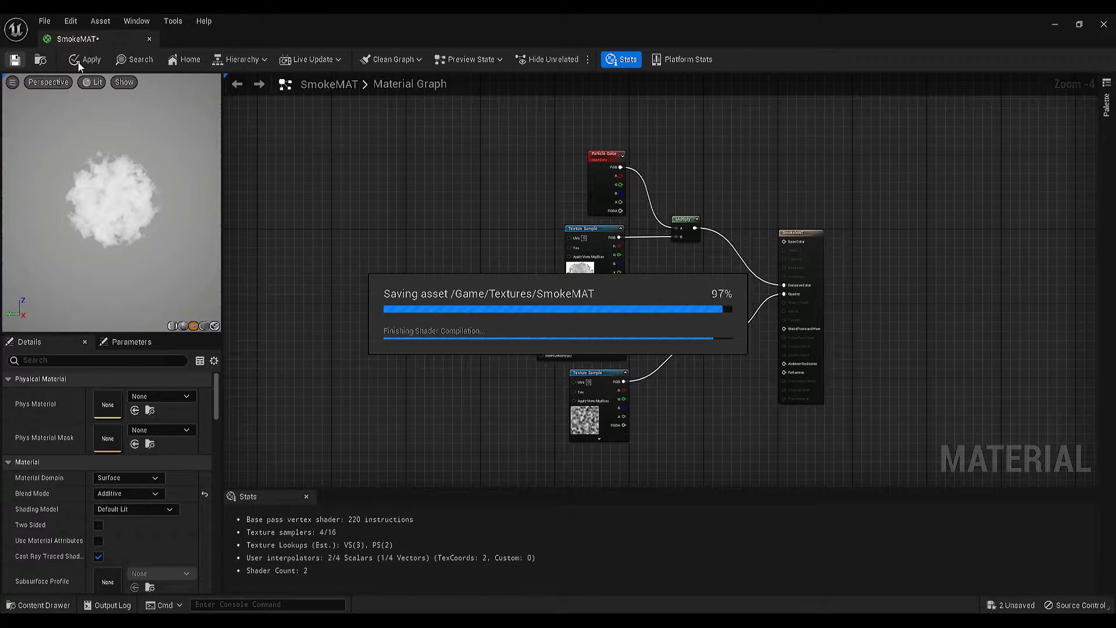
click(1104, 24)
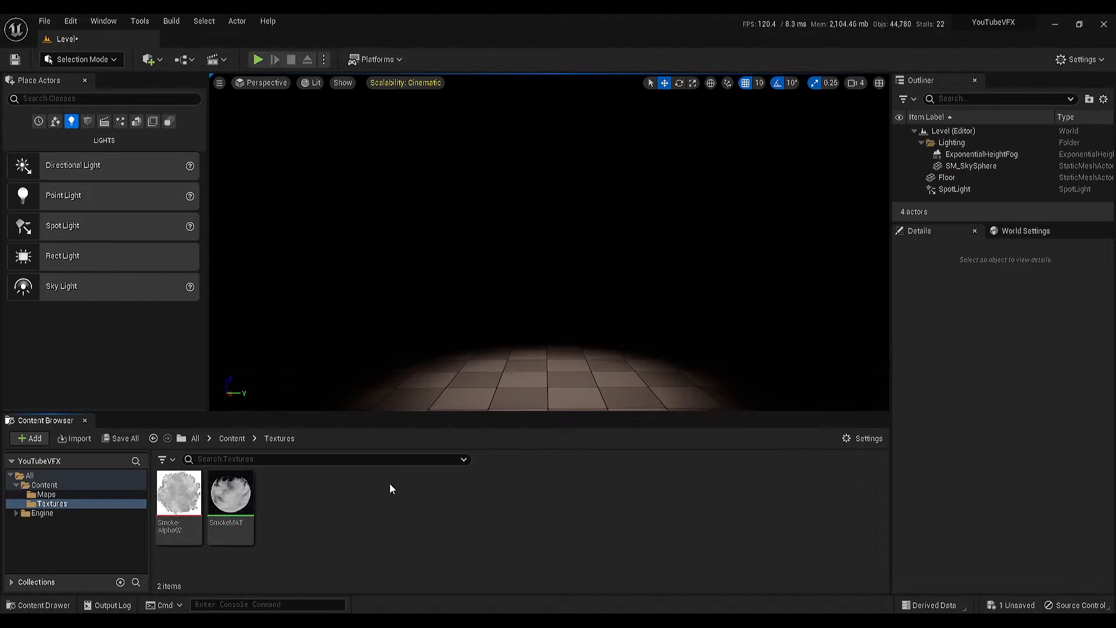
Create a new folder named VFX in the project's Content folder
click(56, 486)
right_click(335, 525)
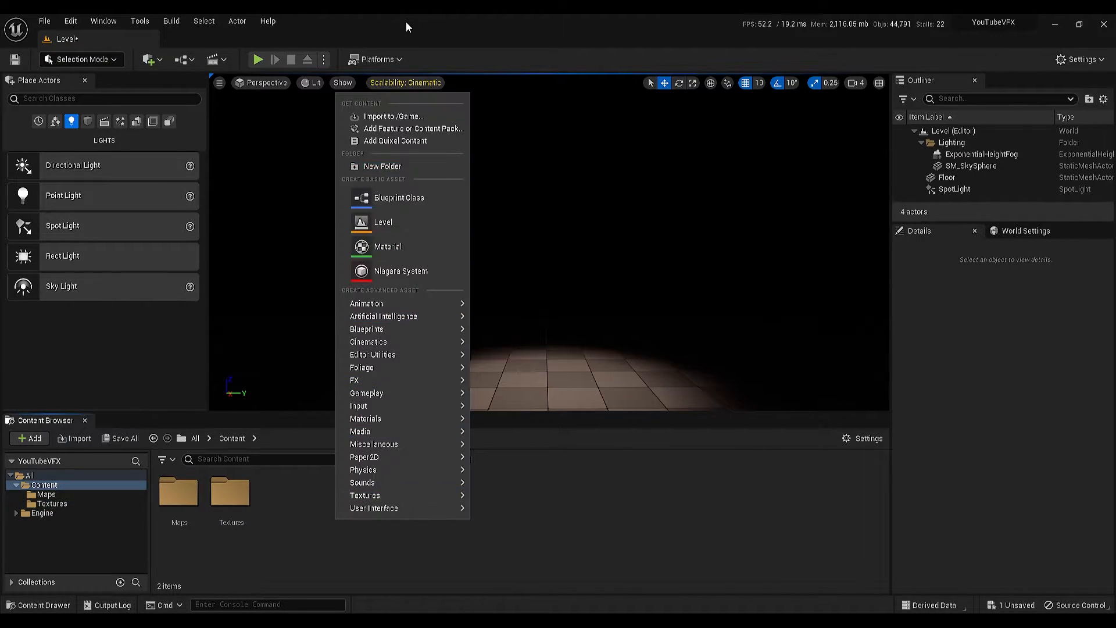
click(407, 168)
text(VFX)
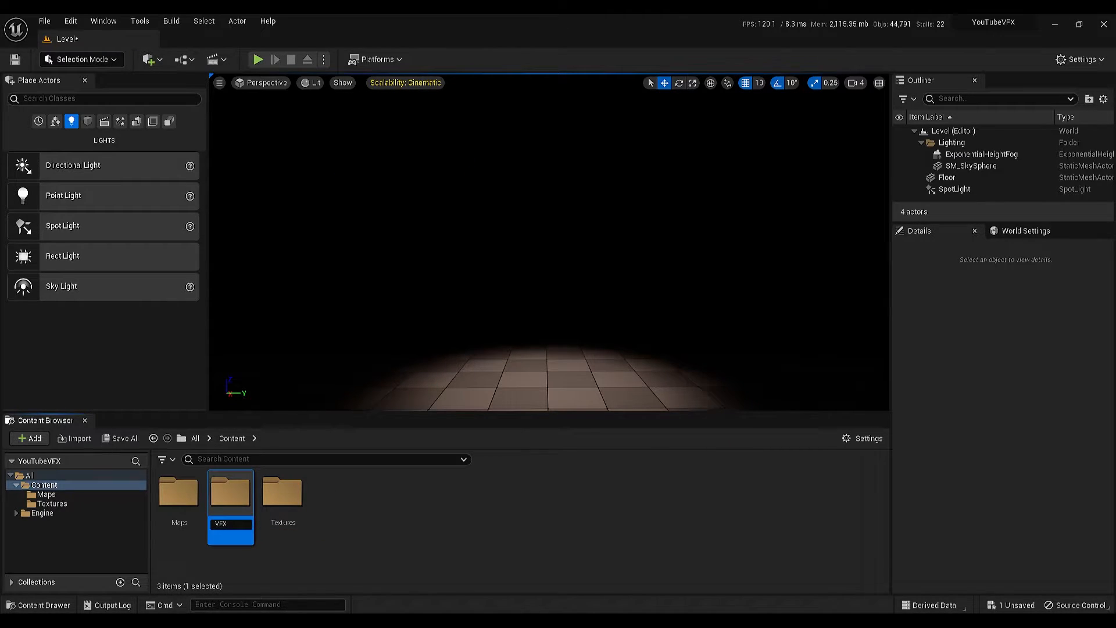
key(Return)
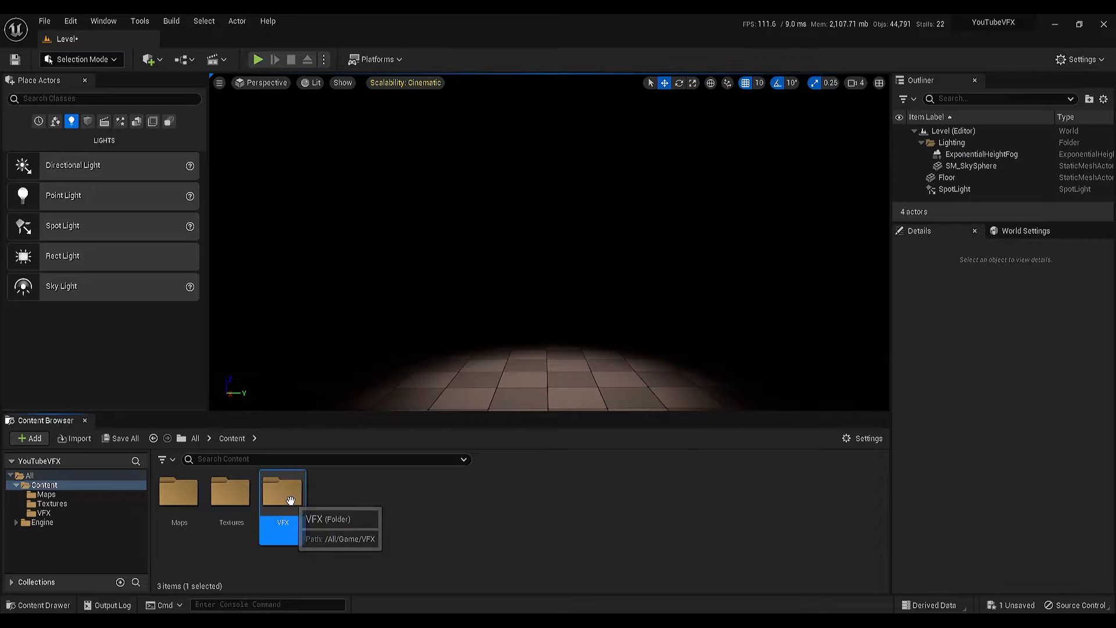
Create a Niagara system in the VFX folder from selected emitters, using the Simple Sprite Burst template
double_click(291, 504)
right_click(230, 518)
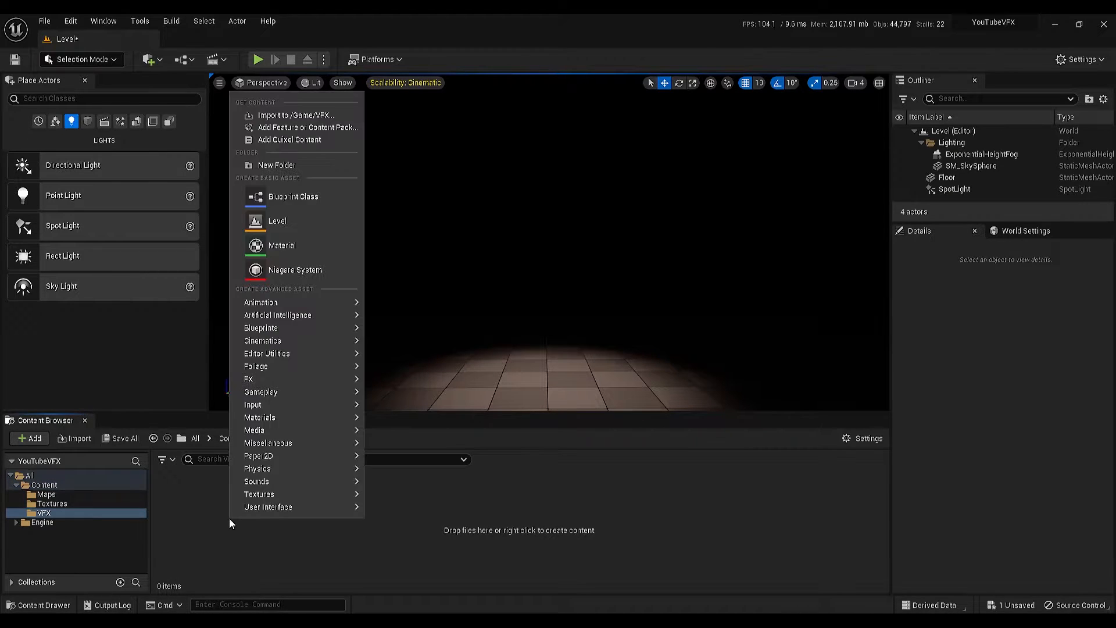
click(310, 268)
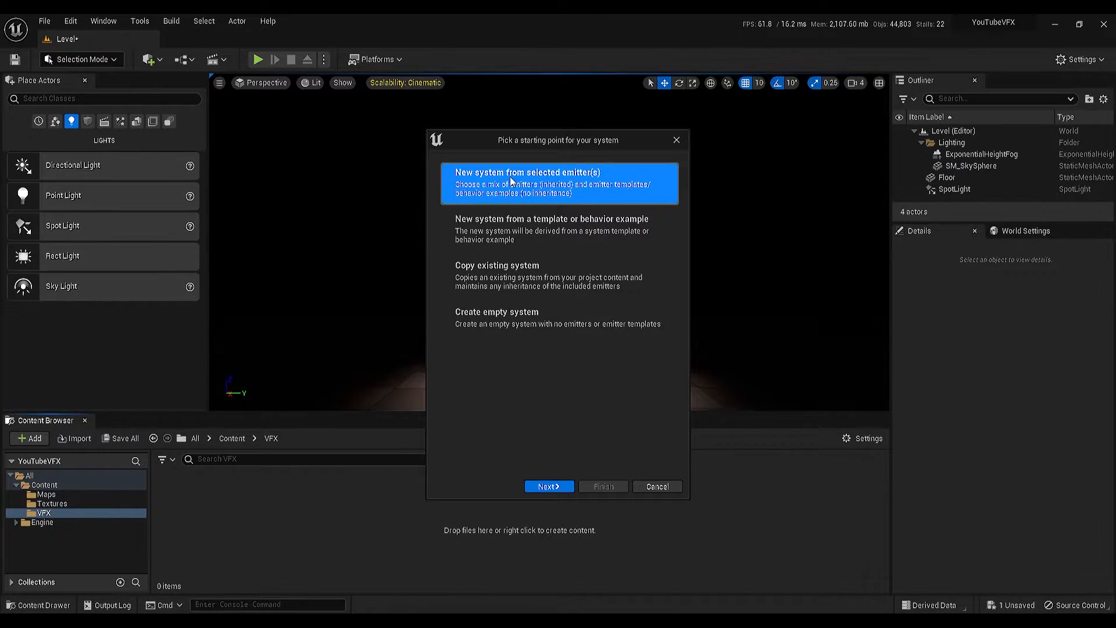
click(549, 486)
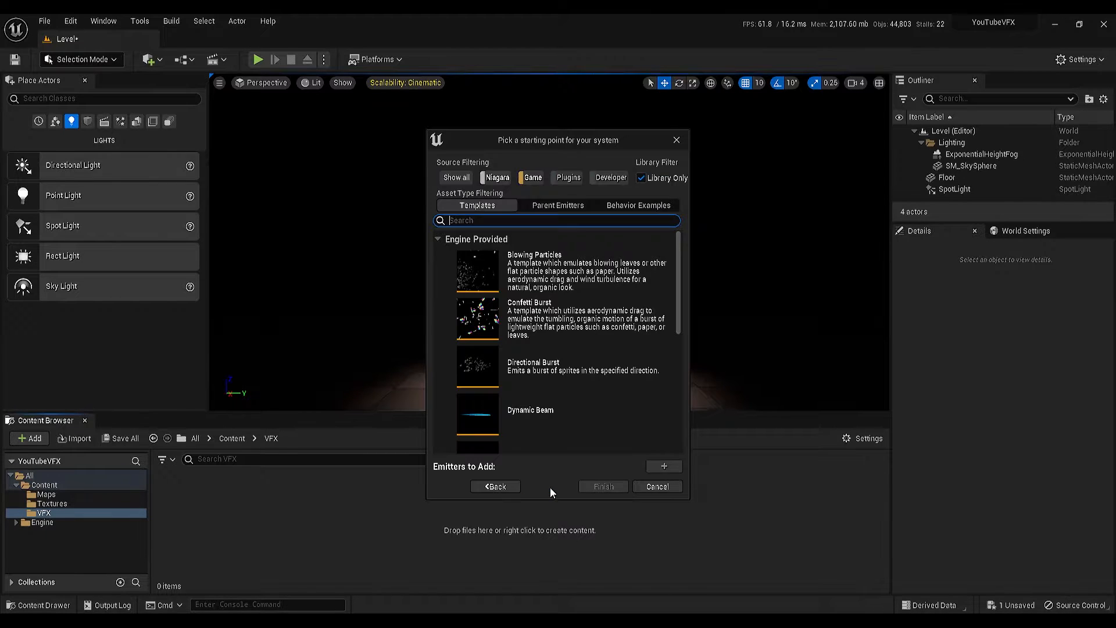
drag(681, 235, 676, 357)
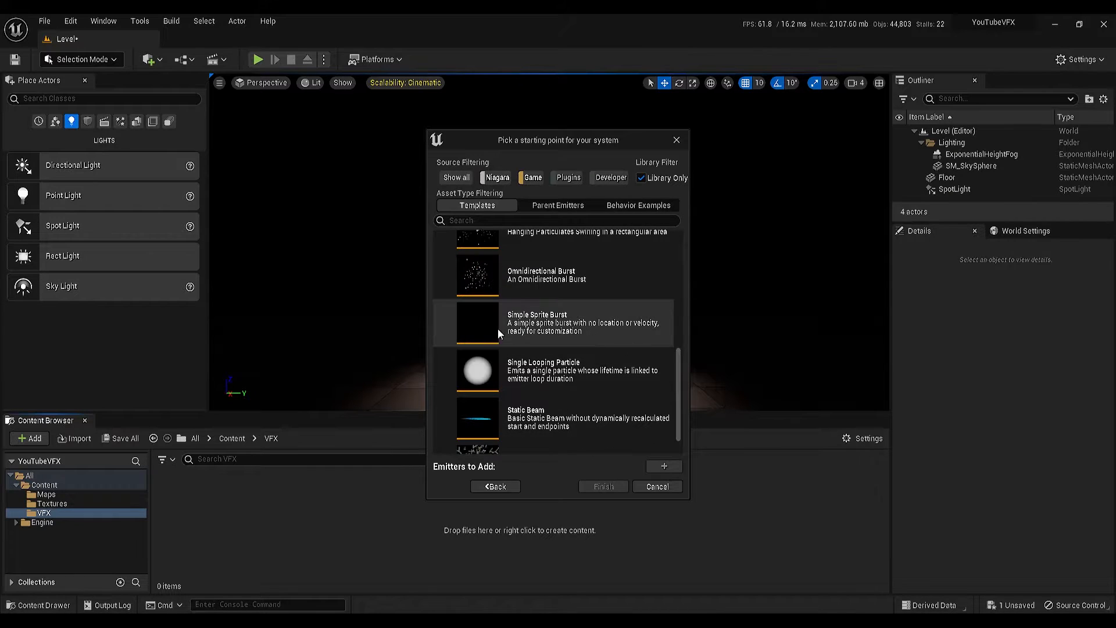
click(614, 326)
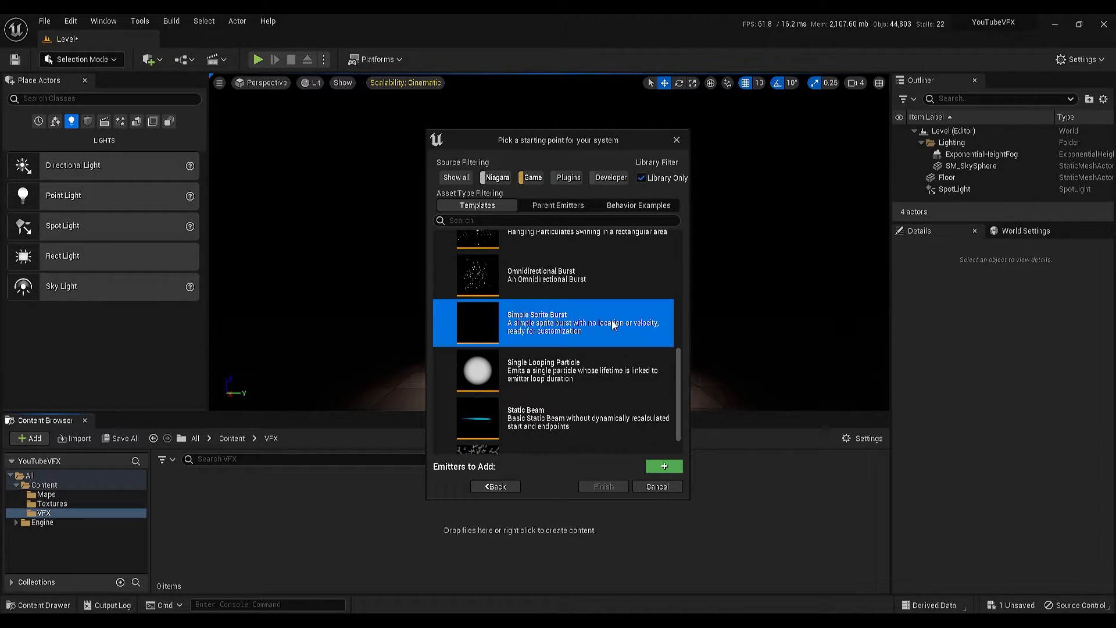
click(664, 467)
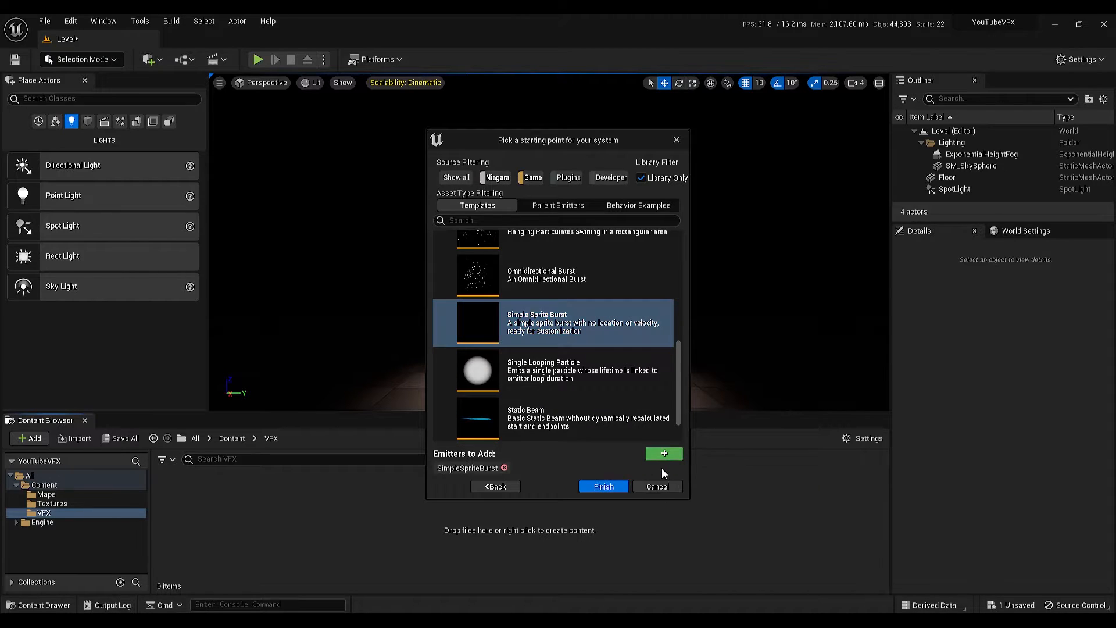
click(605, 486)
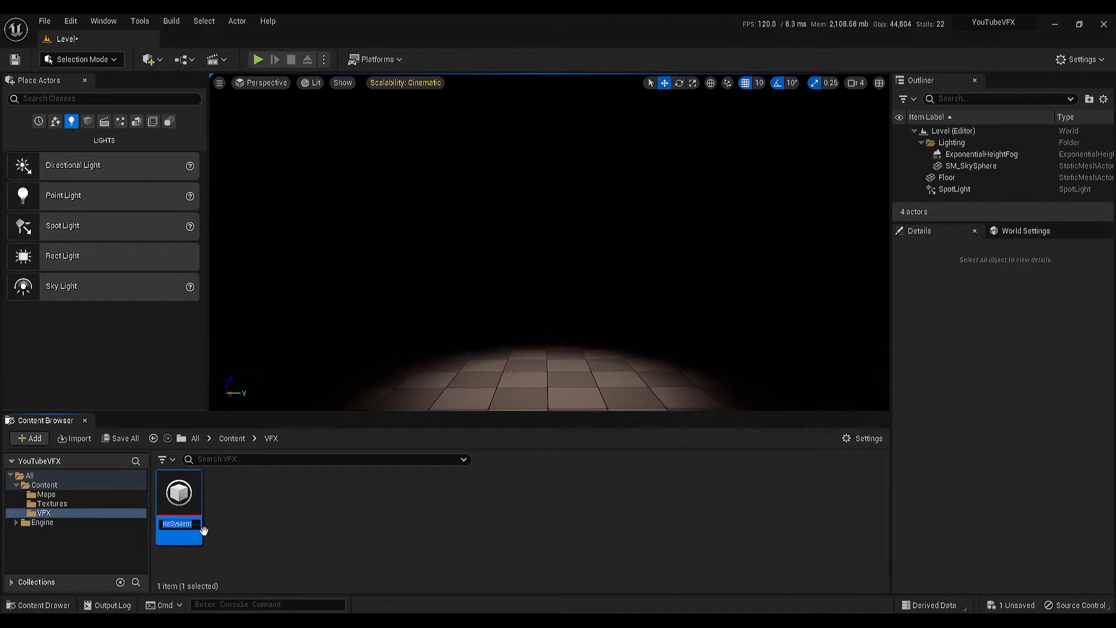
Name the new Niagara system ExplosionNS
text(Exp)
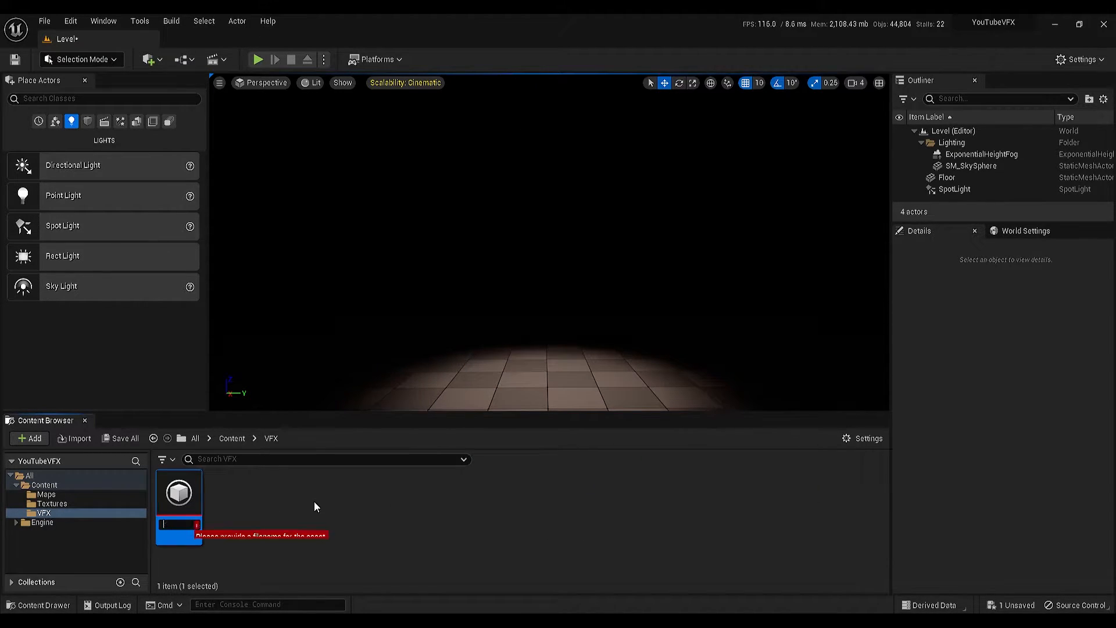
text(losi)
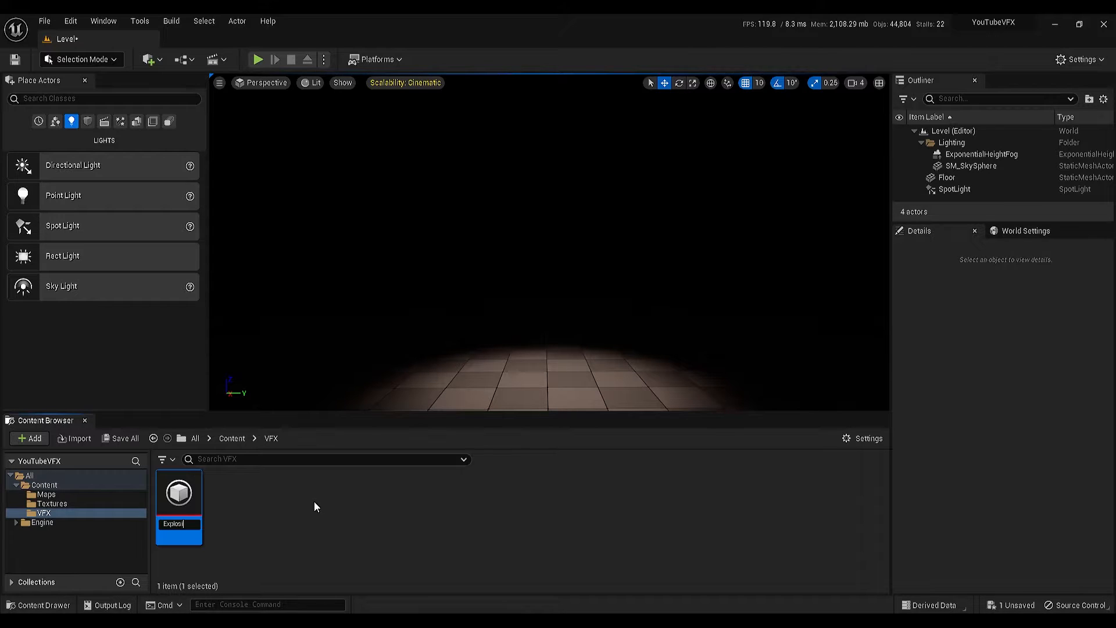
text(onNS)
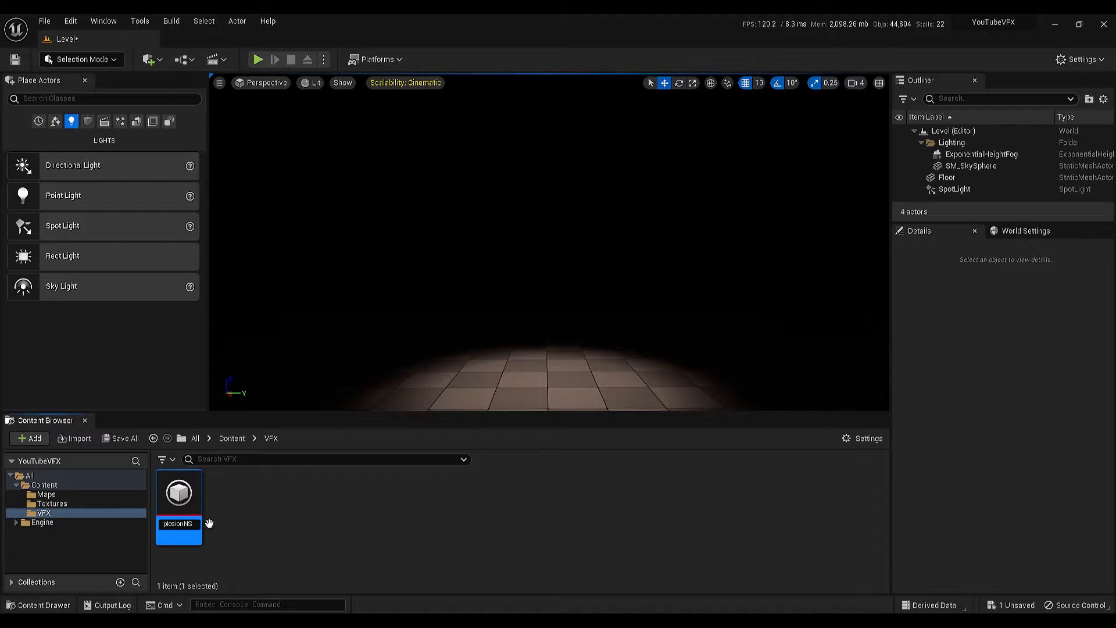
click(296, 510)
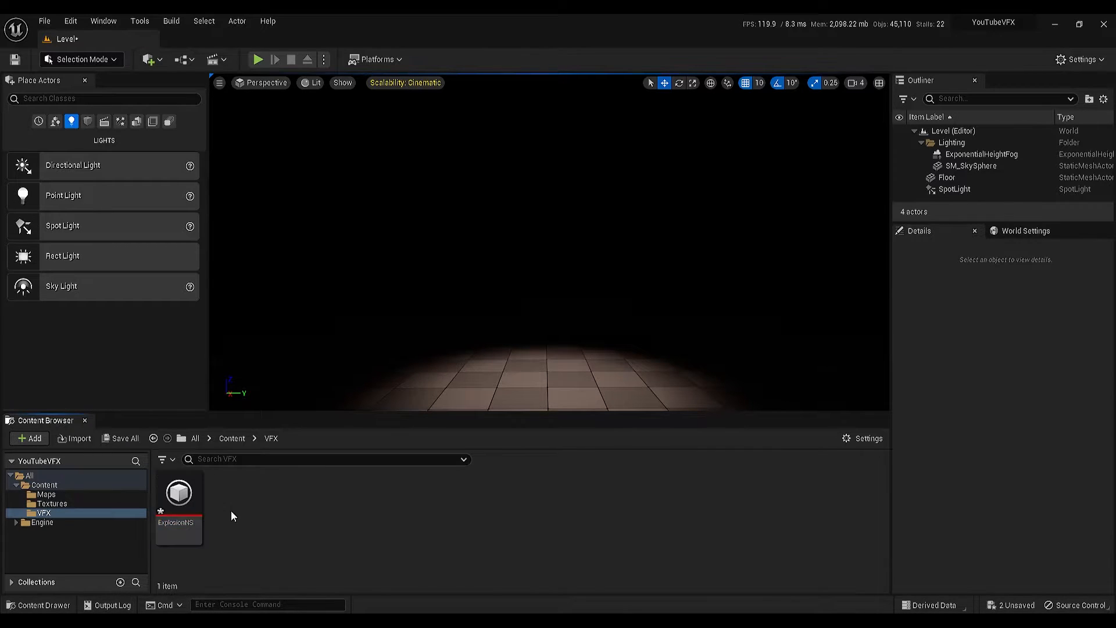
Open the ExplosionNS system for editing and display its Preview Scene Settings
double_click(178, 497)
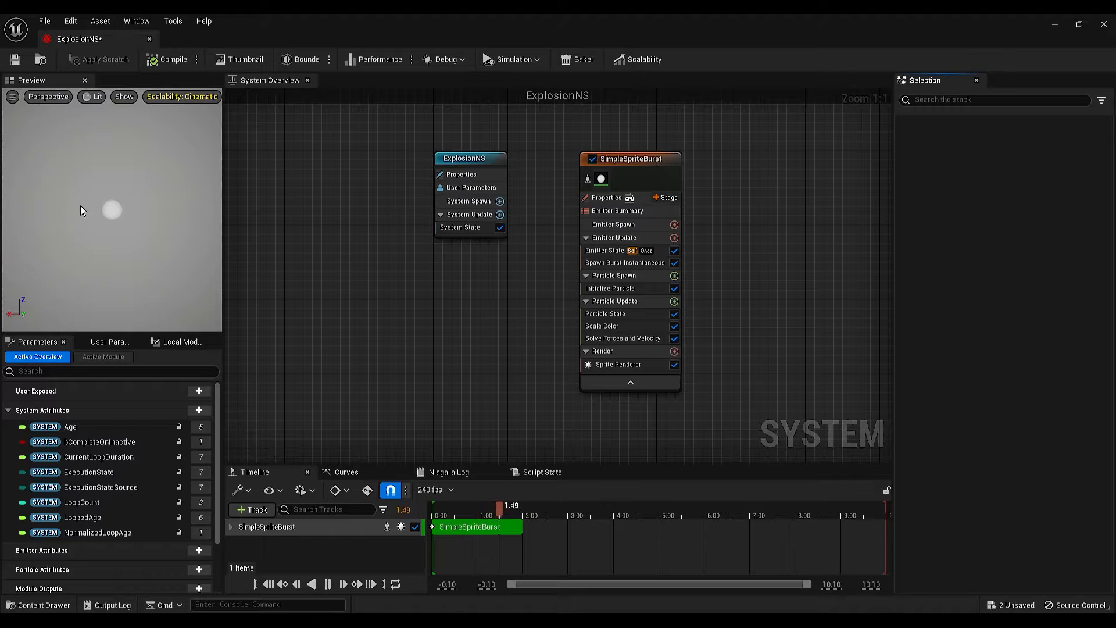
click(135, 22)
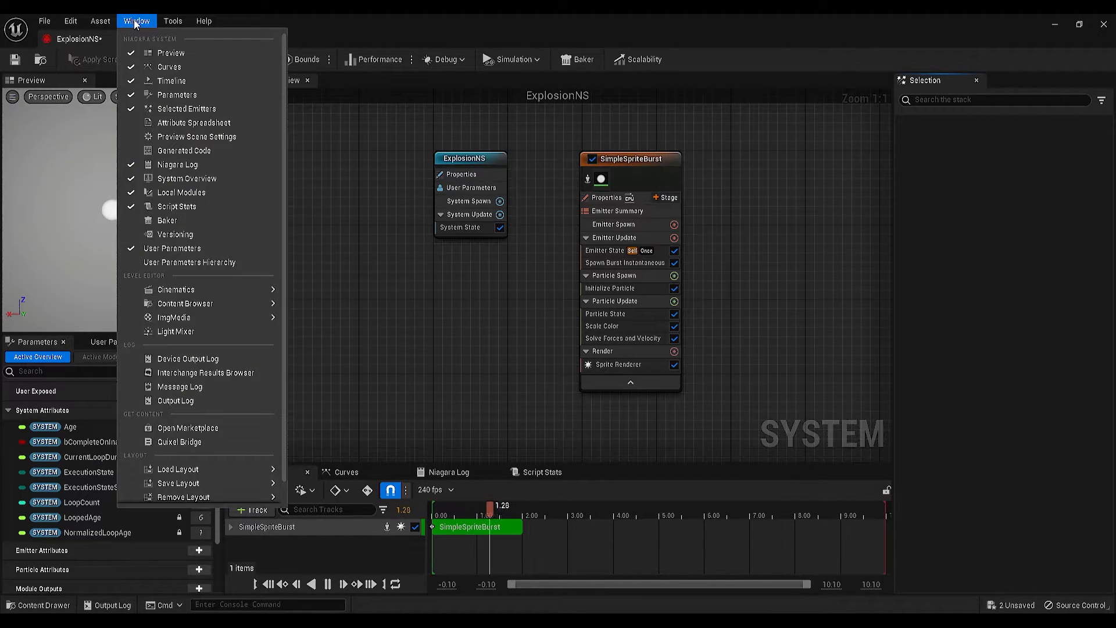
click(197, 137)
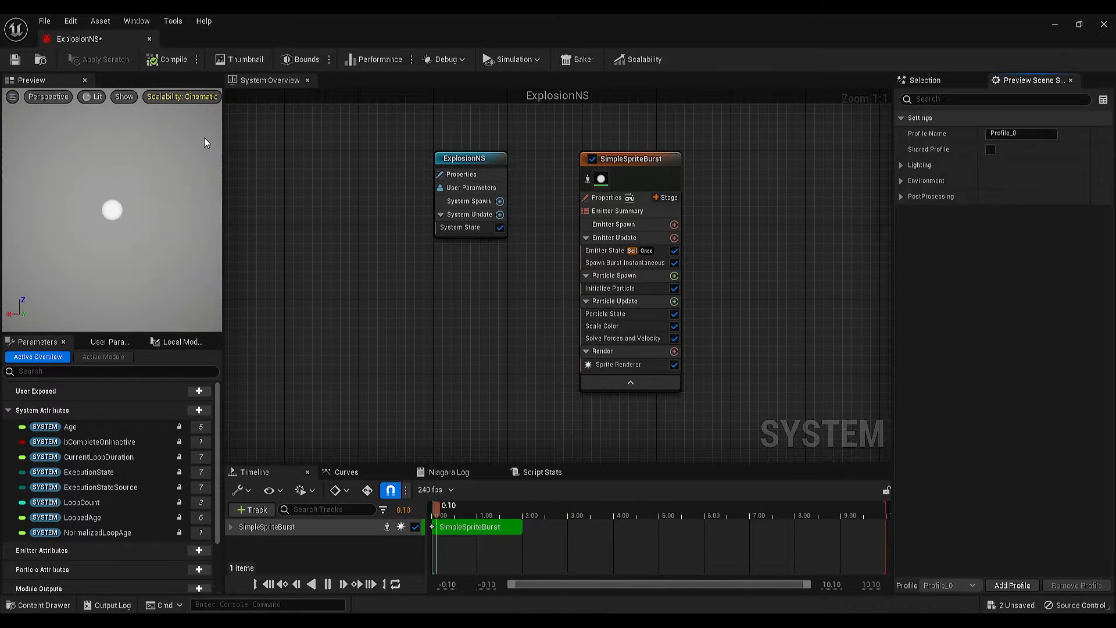
Try showing the preview environment, hide it again, and darken the Environment Color to a grey with value about 0.17
click(902, 181)
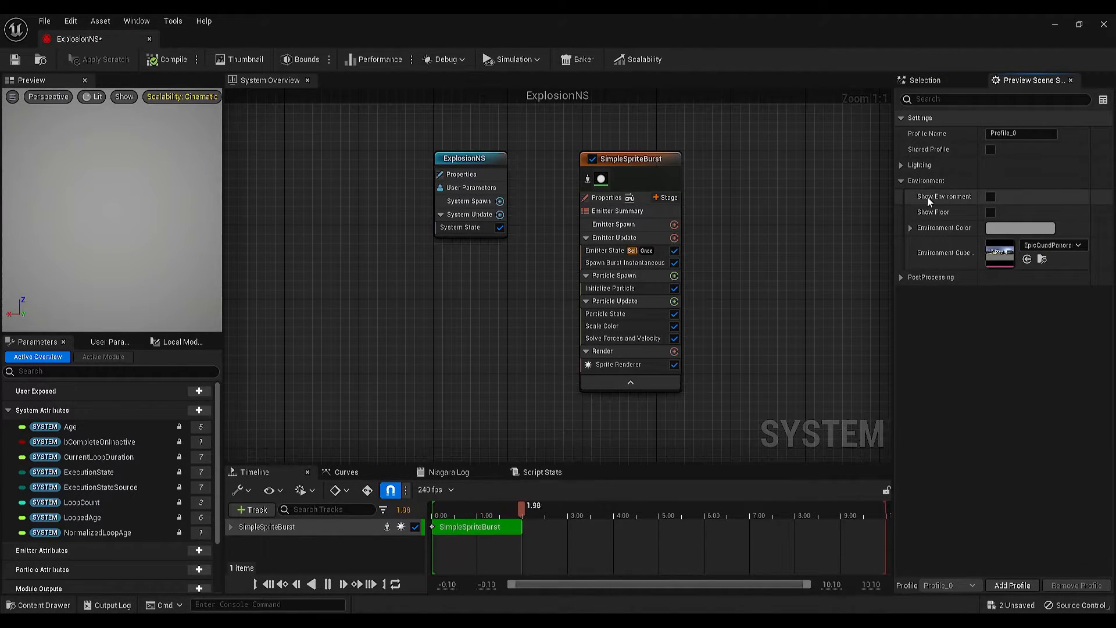
click(989, 197)
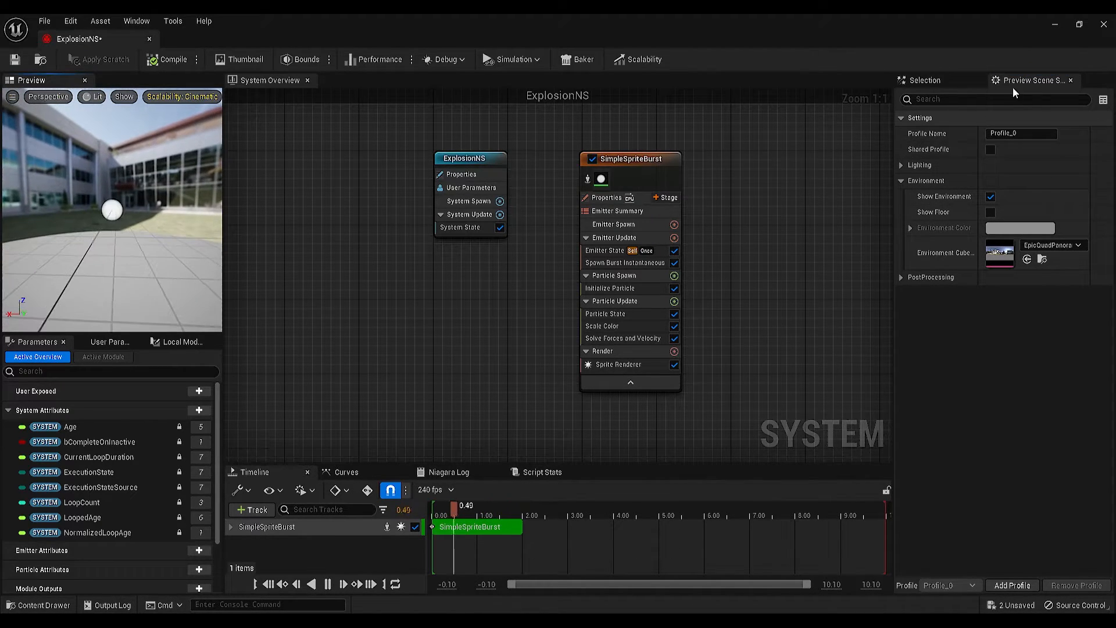
click(991, 197)
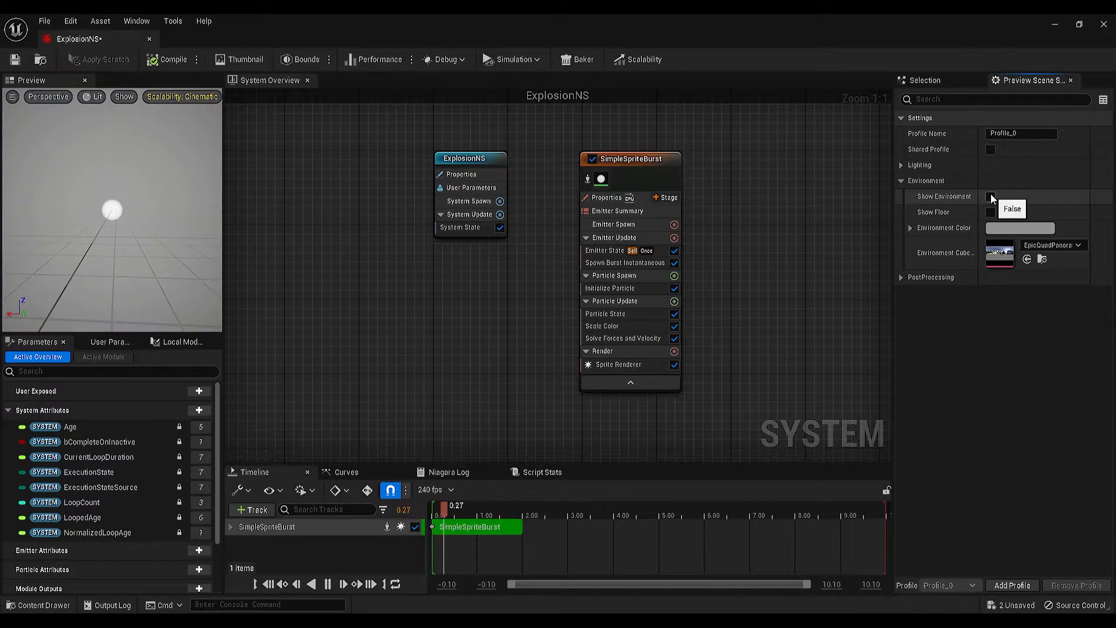
click(1003, 230)
drag(922, 352, 925, 365)
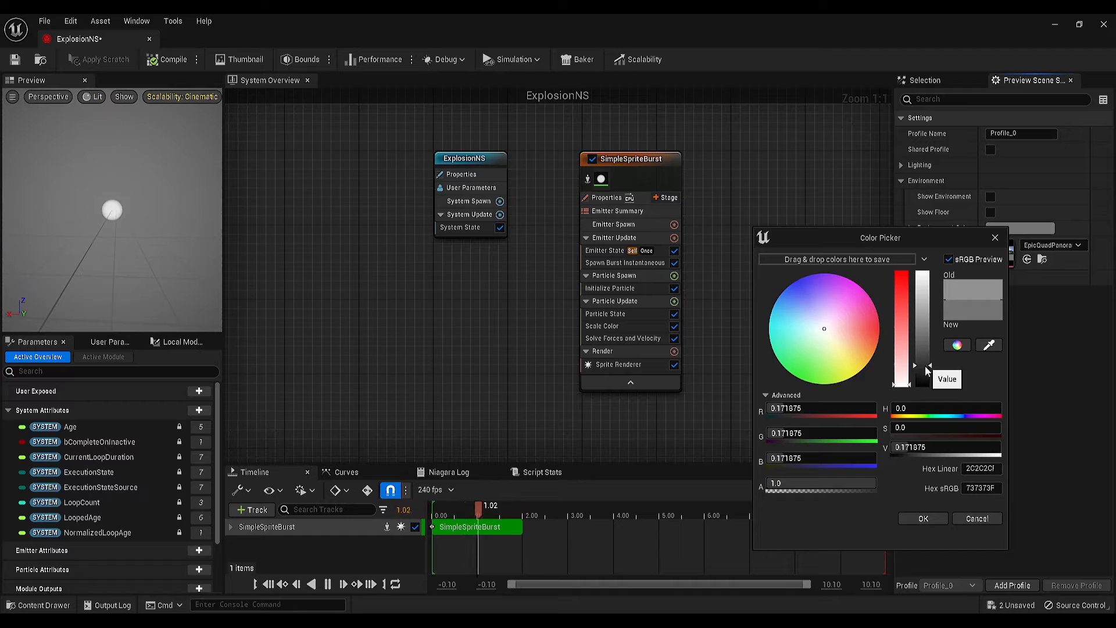
click(906, 519)
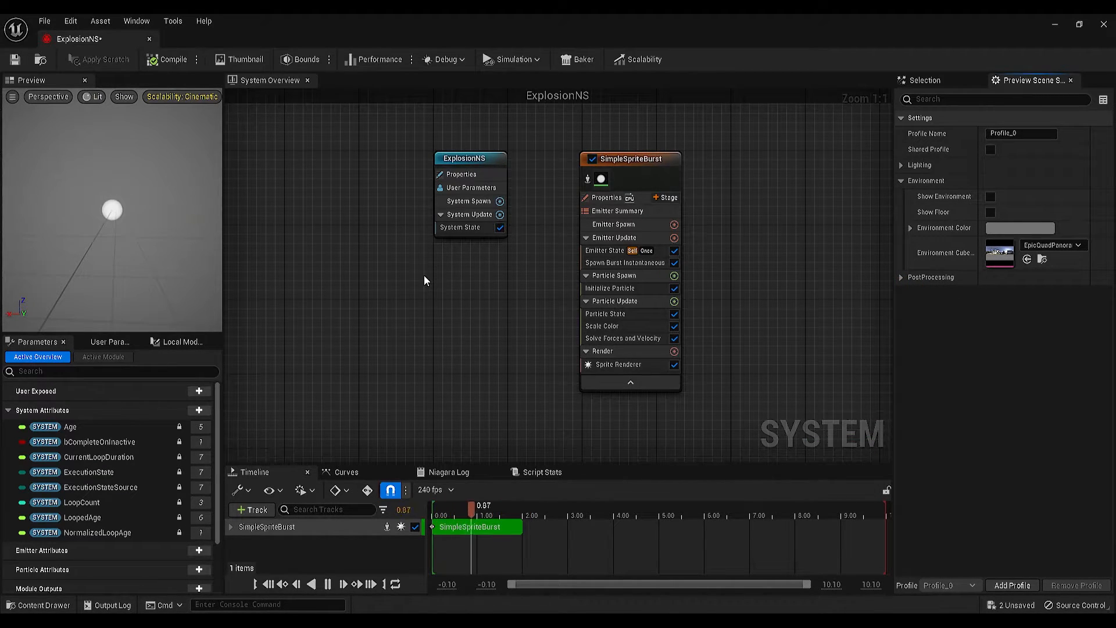
Rename the SimpleSpriteBurst emitter to Fire
click(625, 161)
click(626, 160)
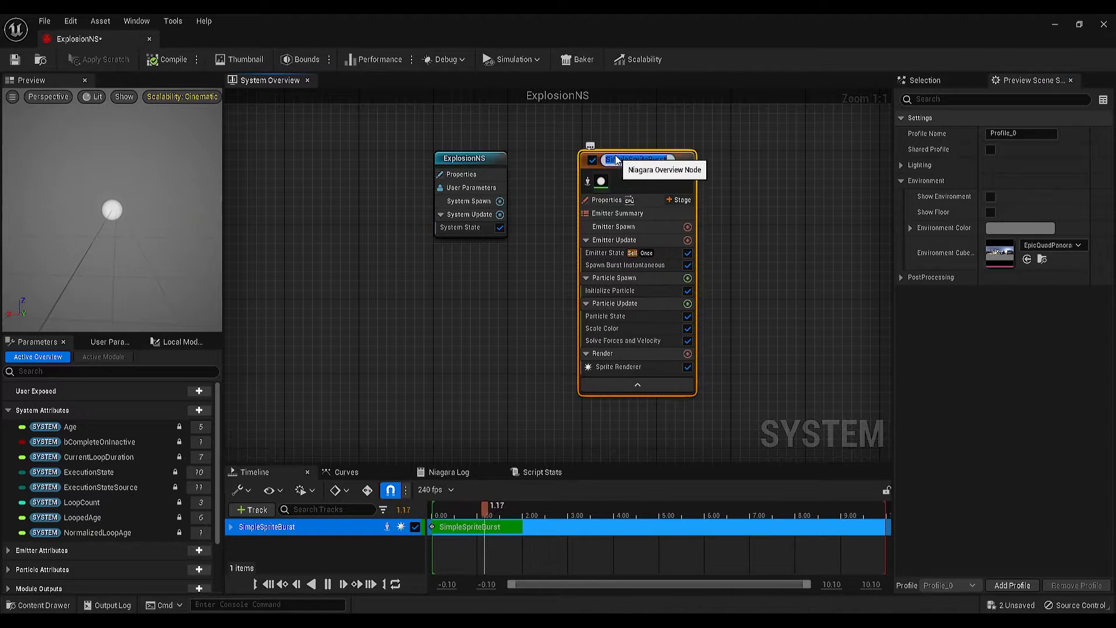
text(Fire)
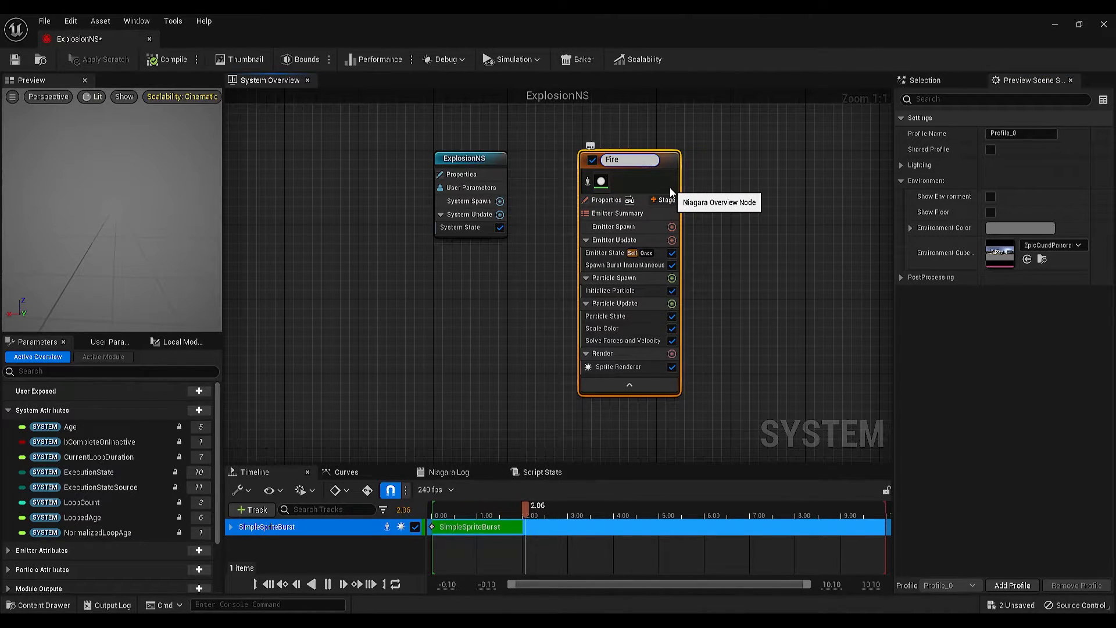
key(Return)
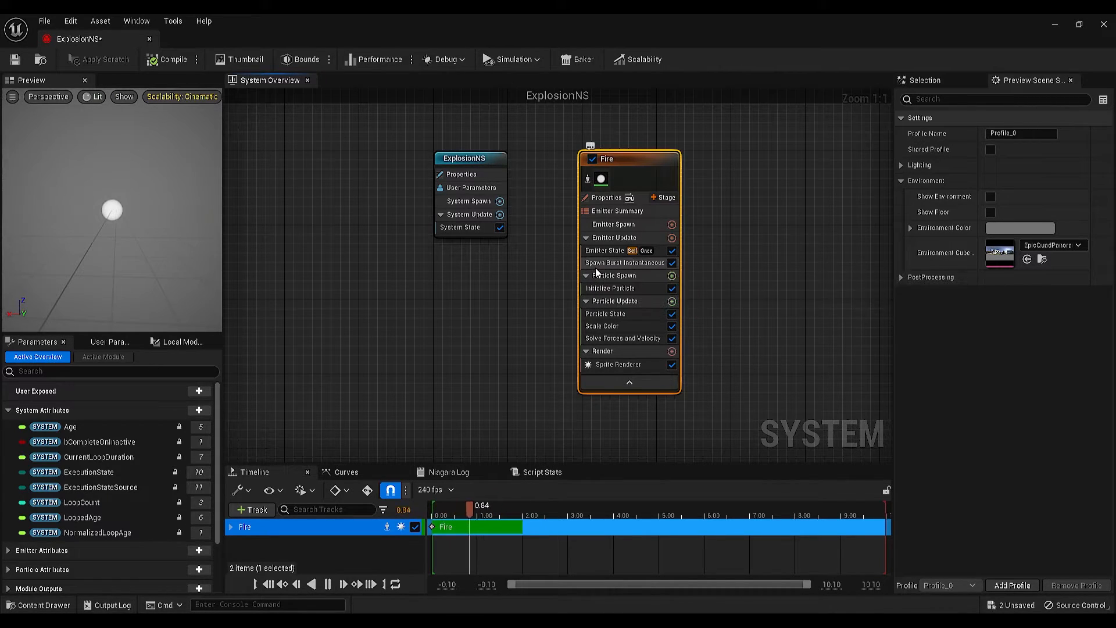
Set the Spawn Count of the Fire emitter's Spawn Burst Instantaneous module to 100
click(632, 262)
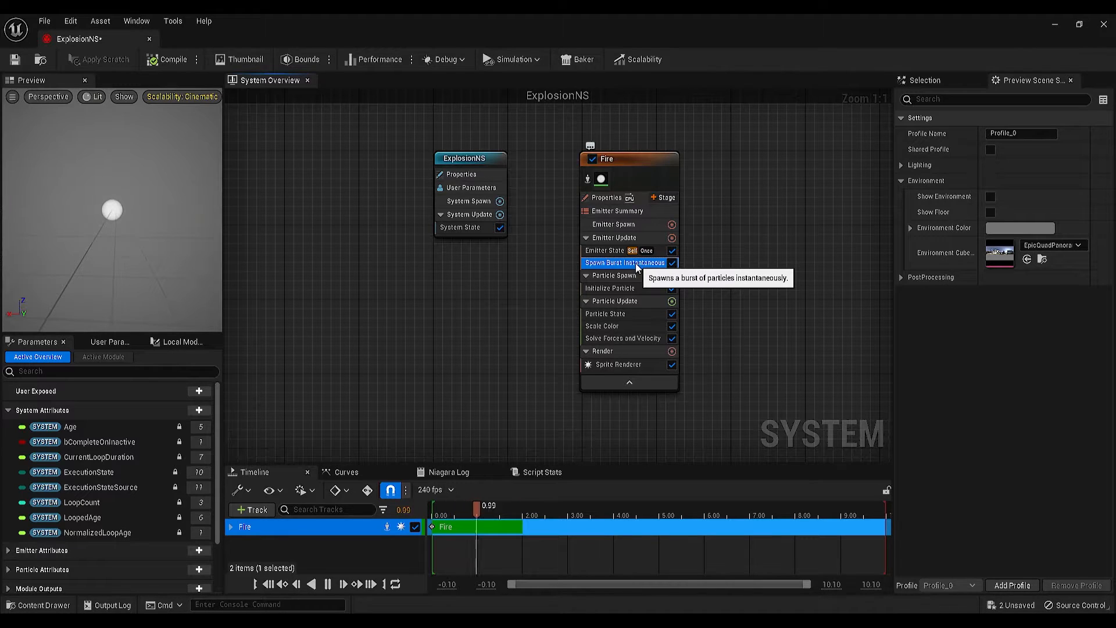
click(930, 83)
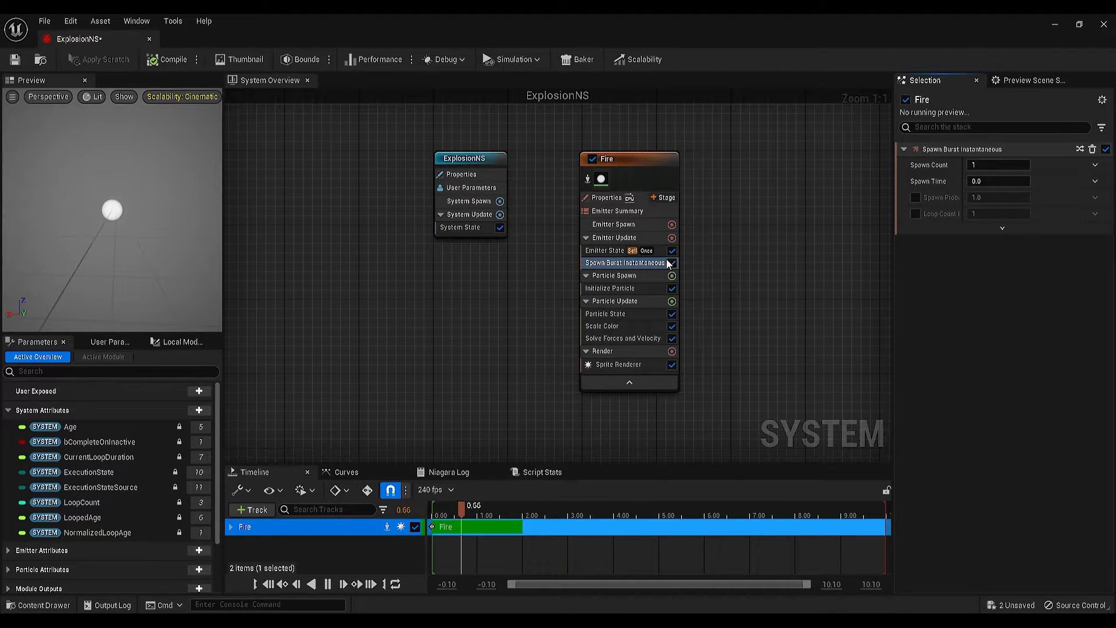
click(998, 165)
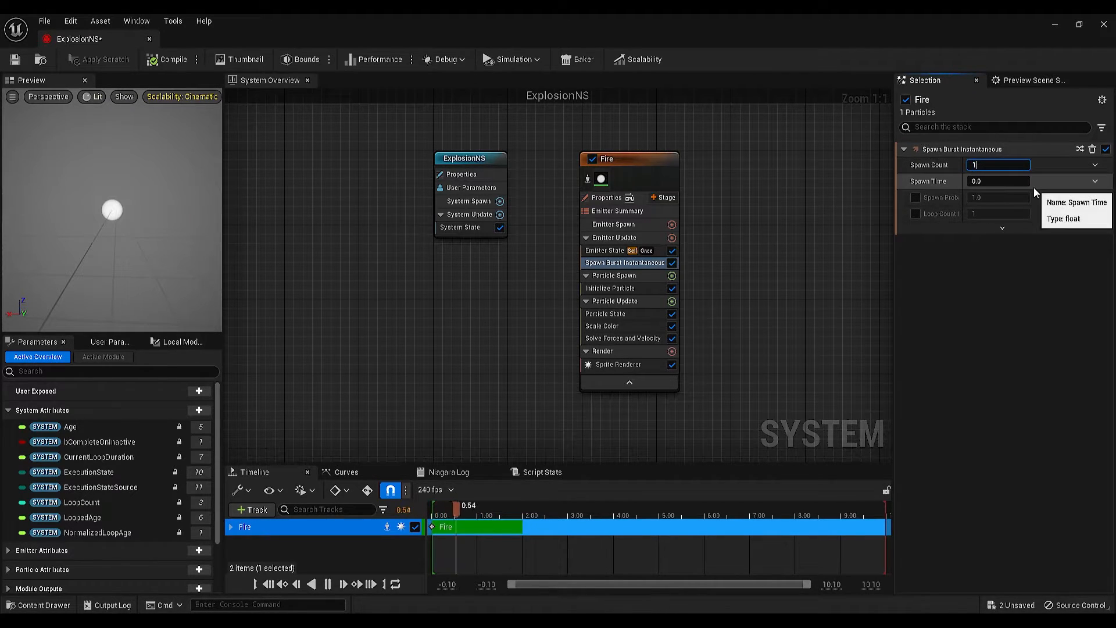
text(00)
key(Return)
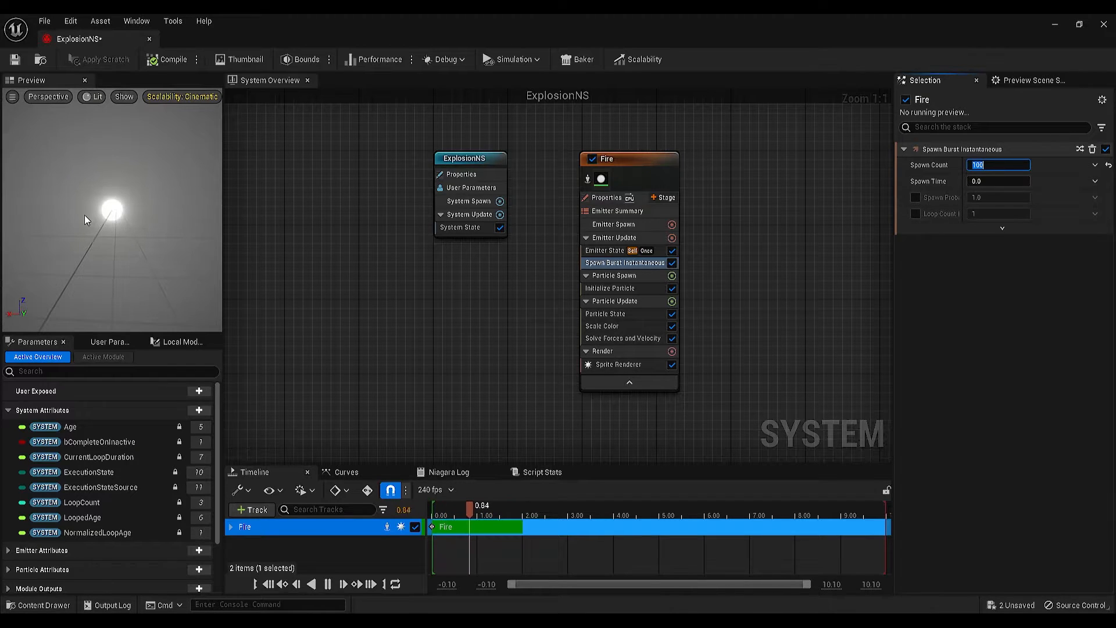
Add an Add Velocity module to the Fire emitter's Particle Spawn stage and set its Velocity Mode to From Point
click(672, 279)
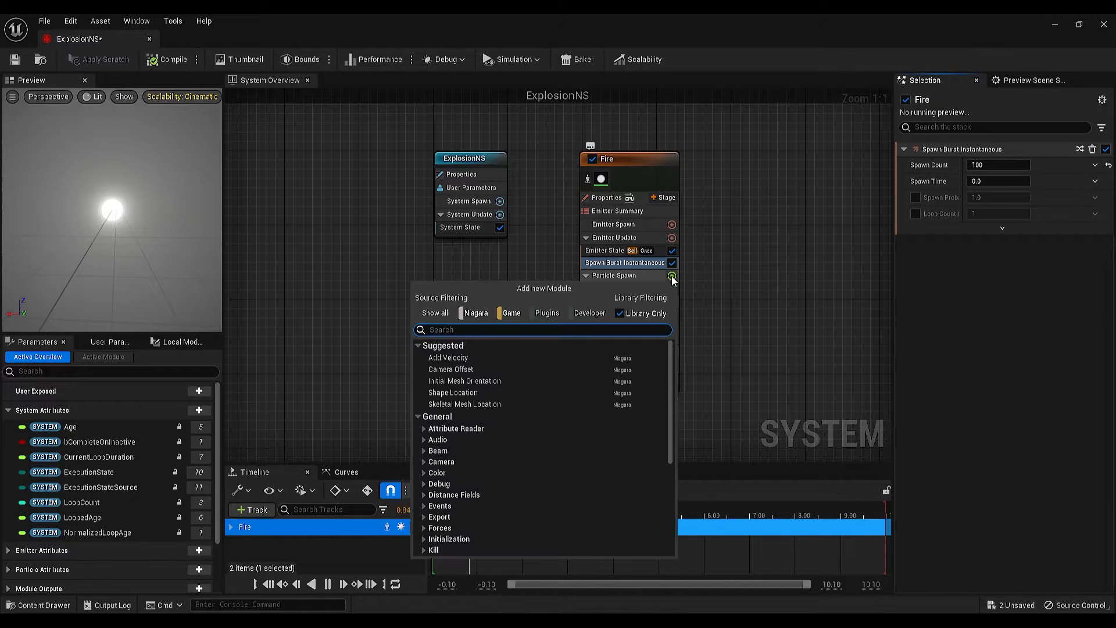
text(vel)
key(Return)
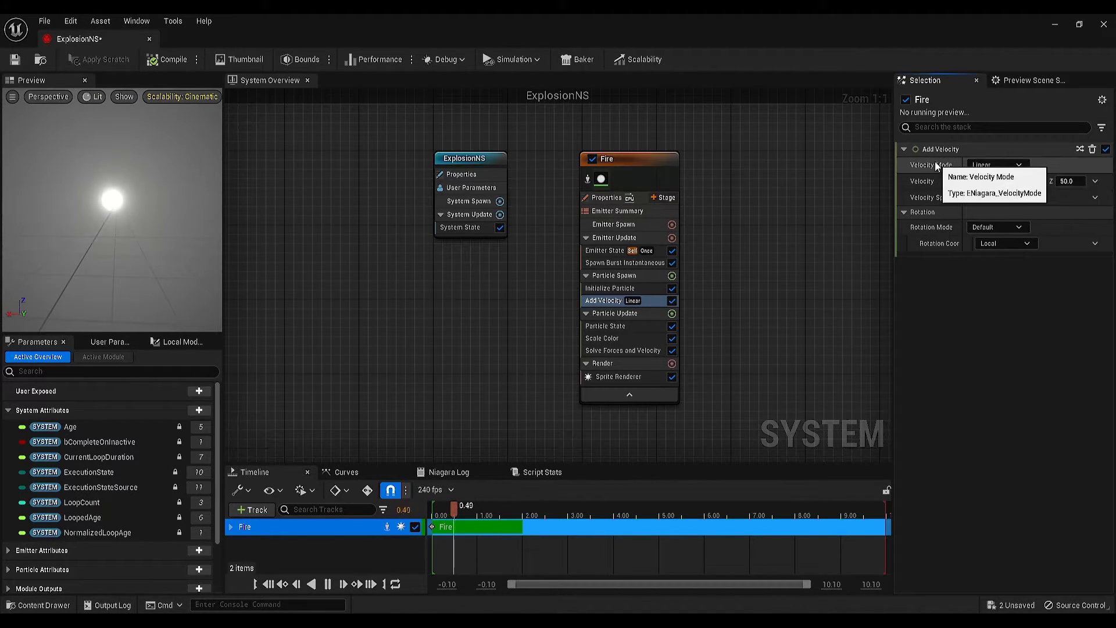
click(995, 165)
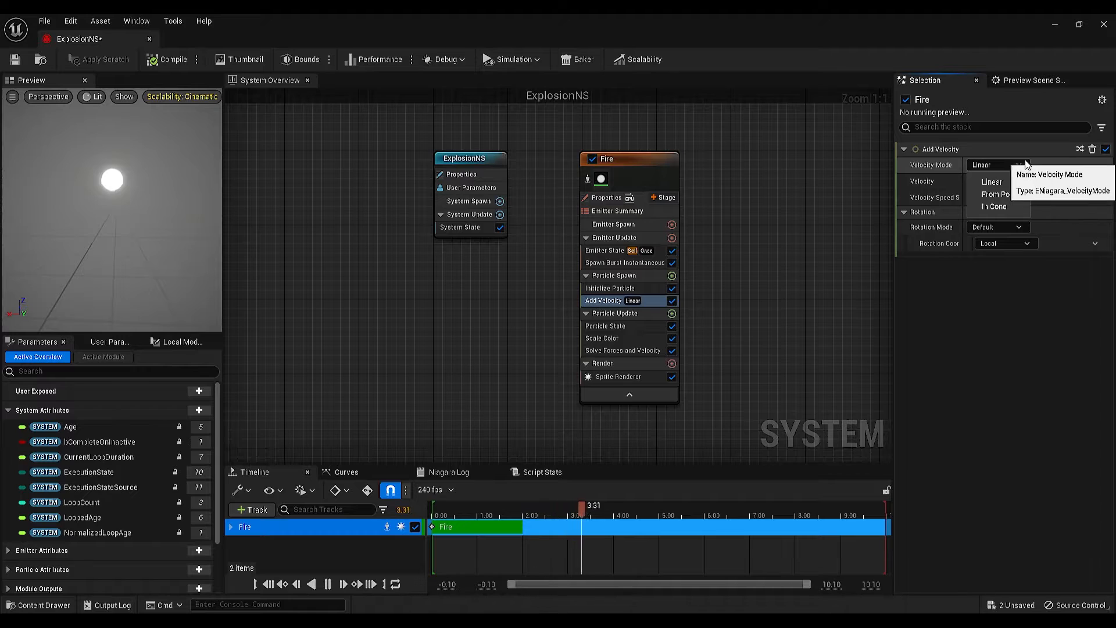
click(1014, 196)
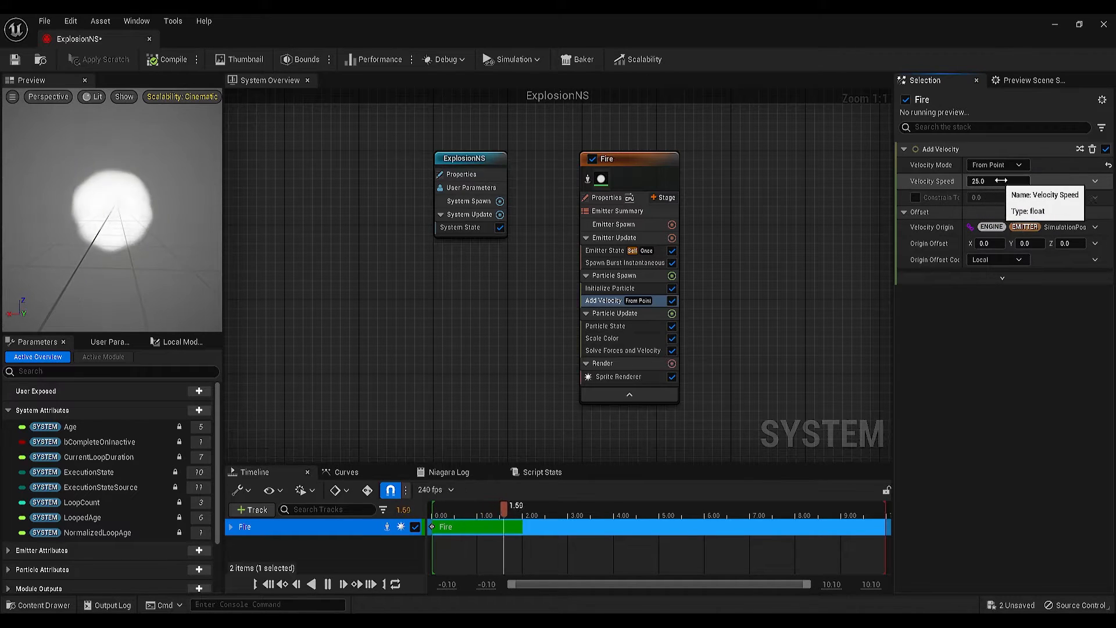
Drive the Fire emitter's Velocity Speed with a Random Range Float, using minimum 500 and maximum 600
click(1096, 182)
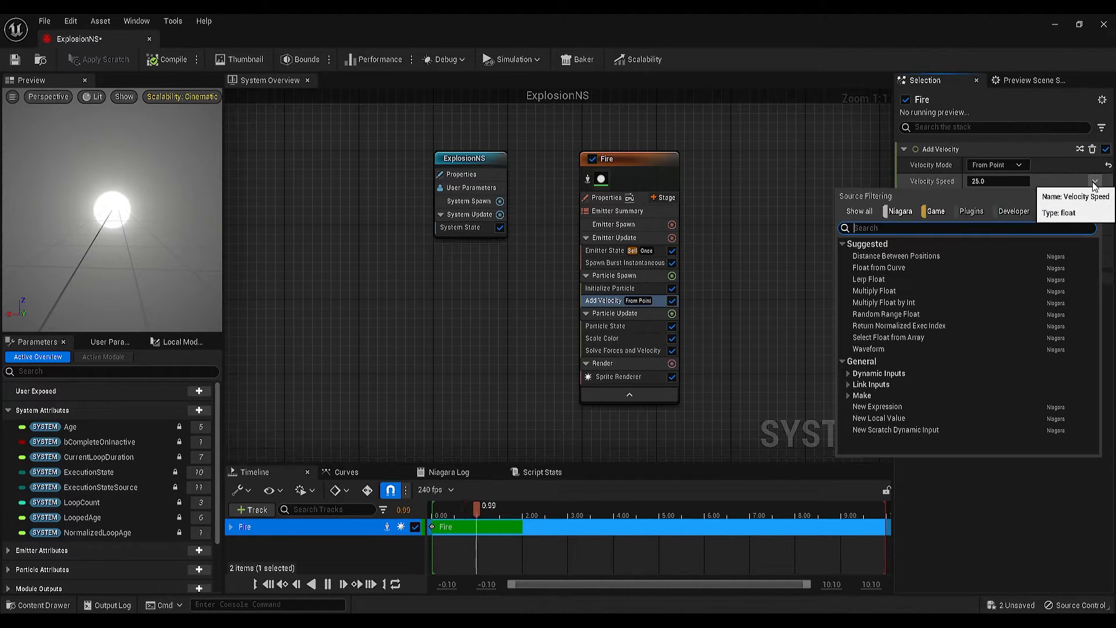
text(random)
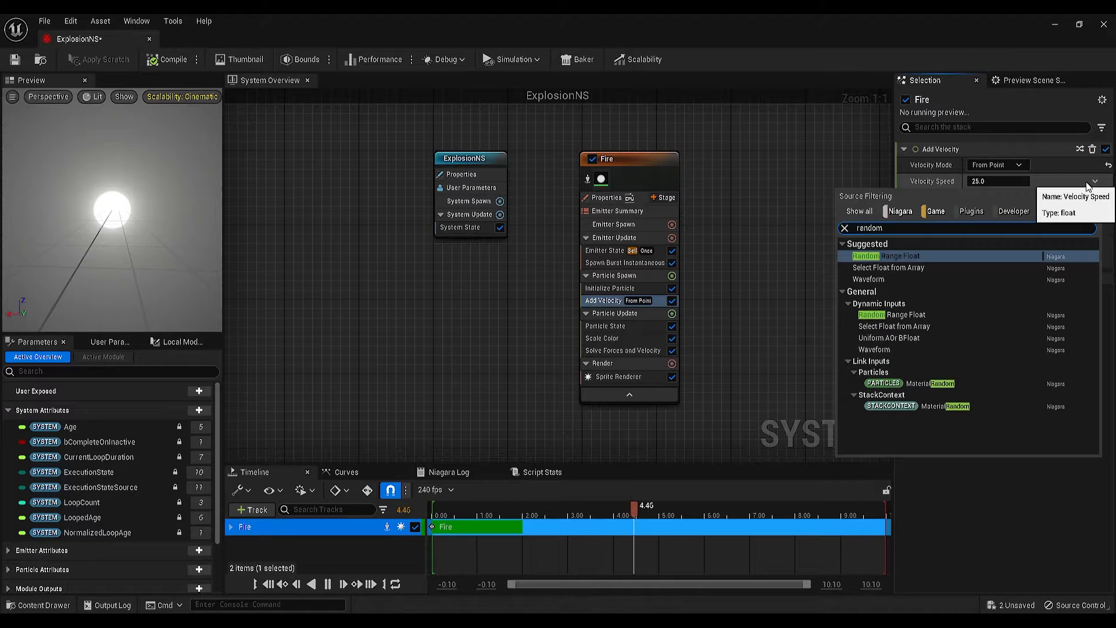
click(925, 256)
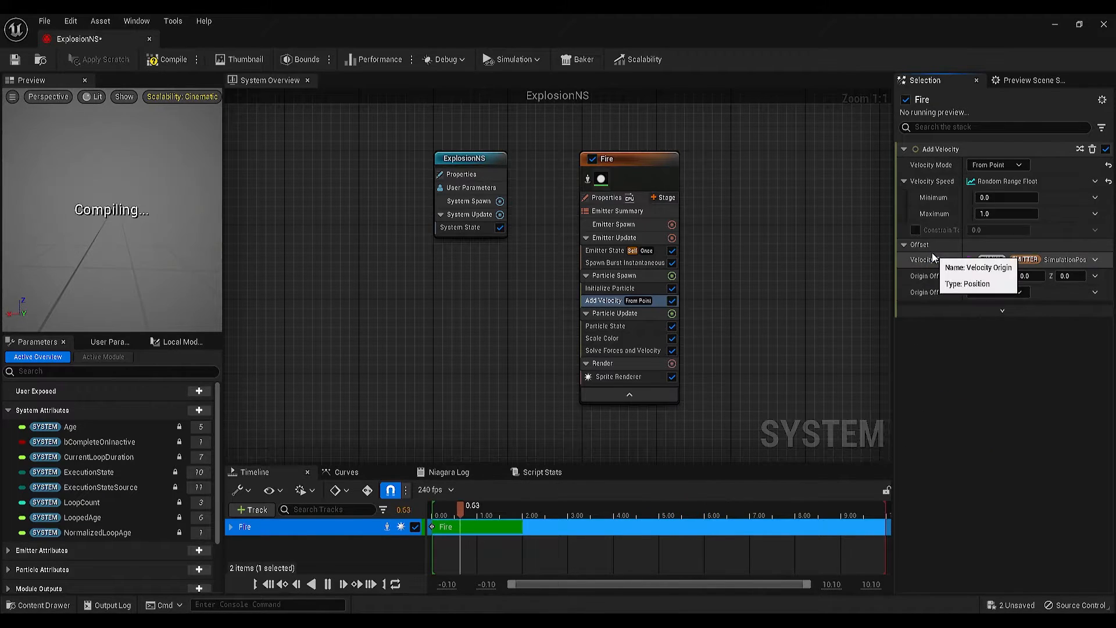
click(981, 197)
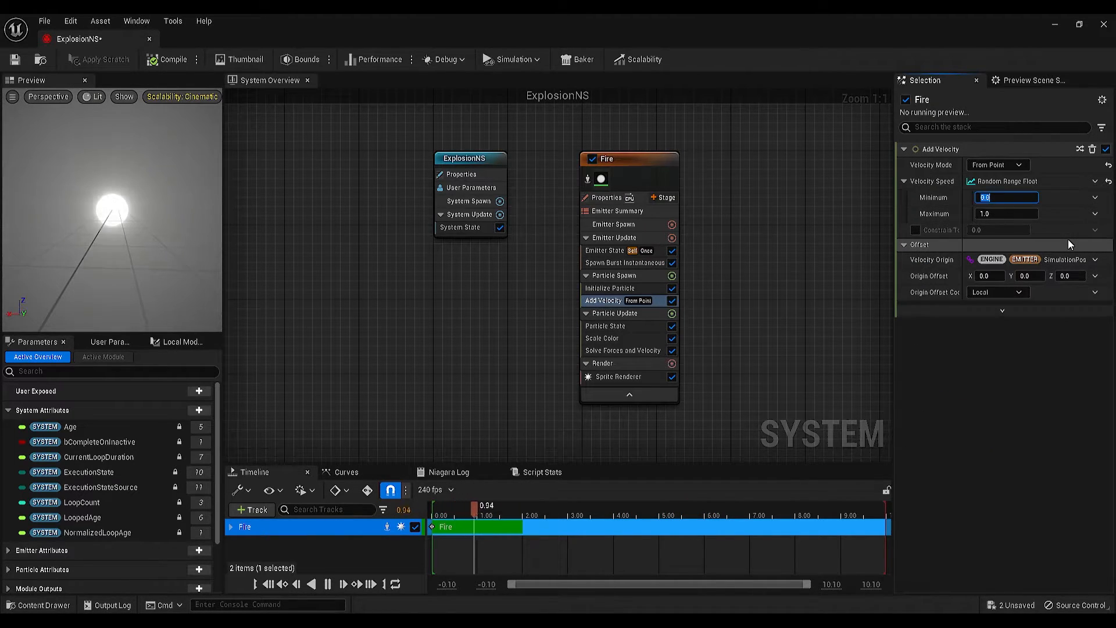
text(500)
key(Tab)
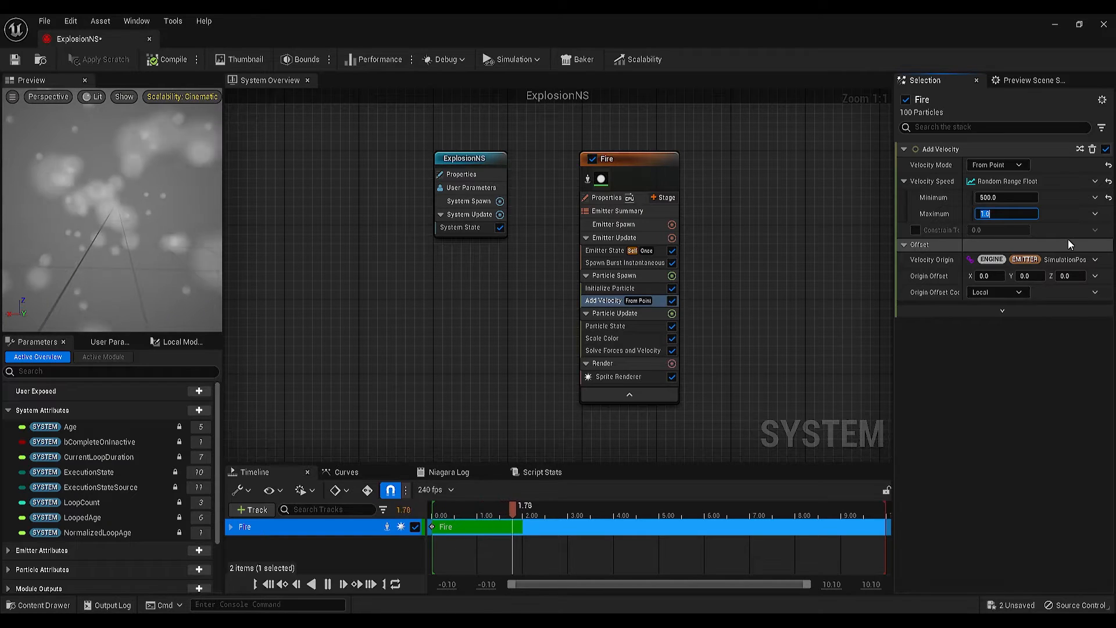
text(600)
key(Return)
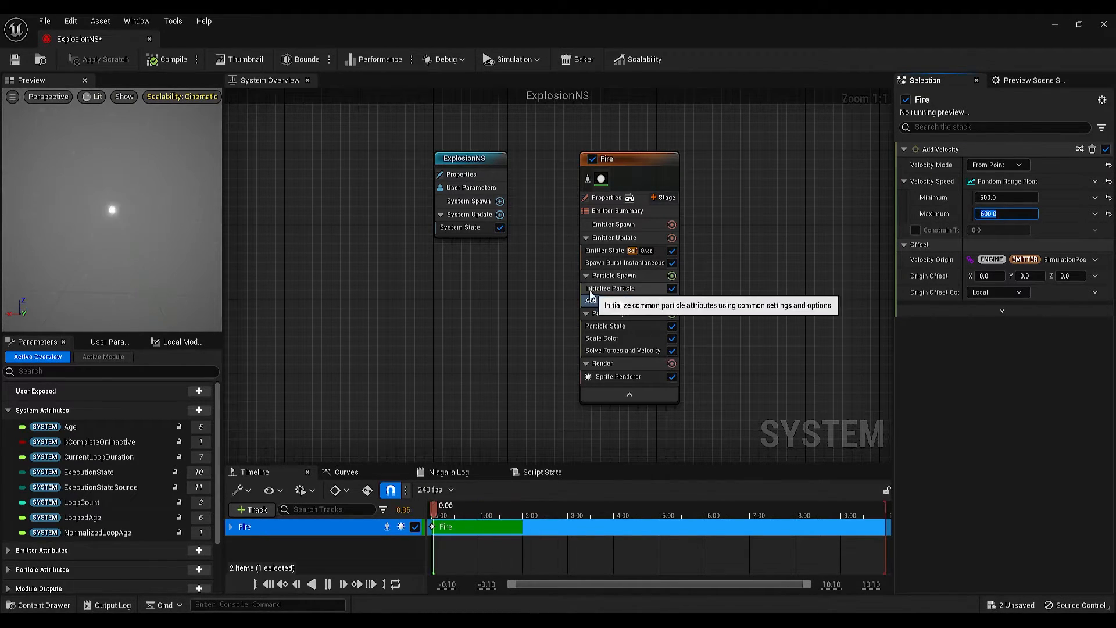
Set the Lifetime Mode in Fire's Initialize Particle module to Random, with Lifetime Min 0.3 and Lifetime Max 0.6
click(625, 289)
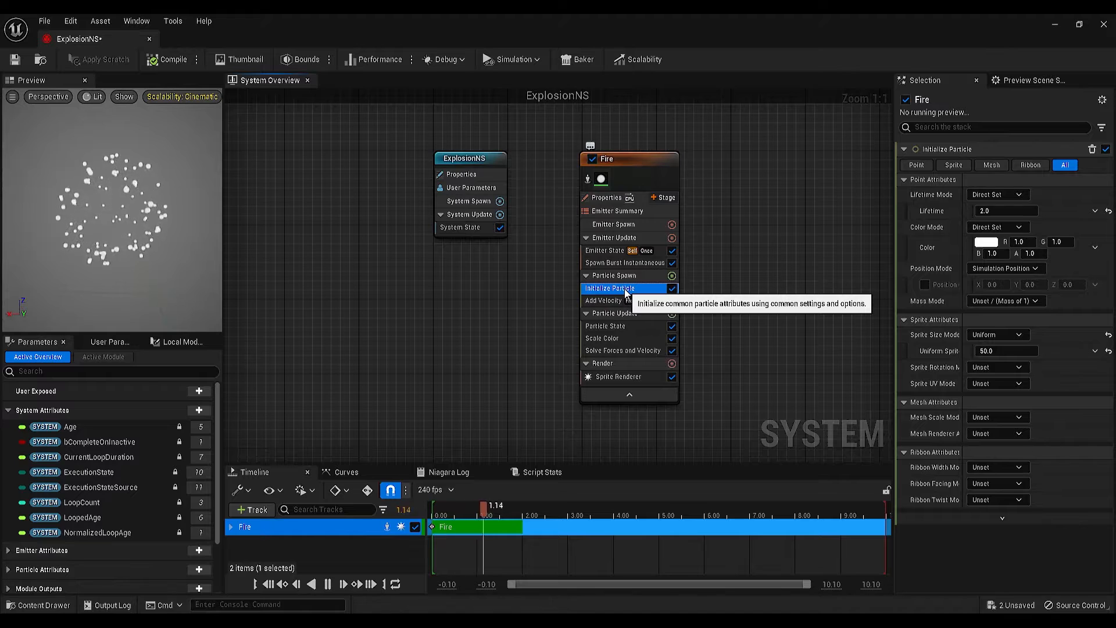
right_click(625, 292)
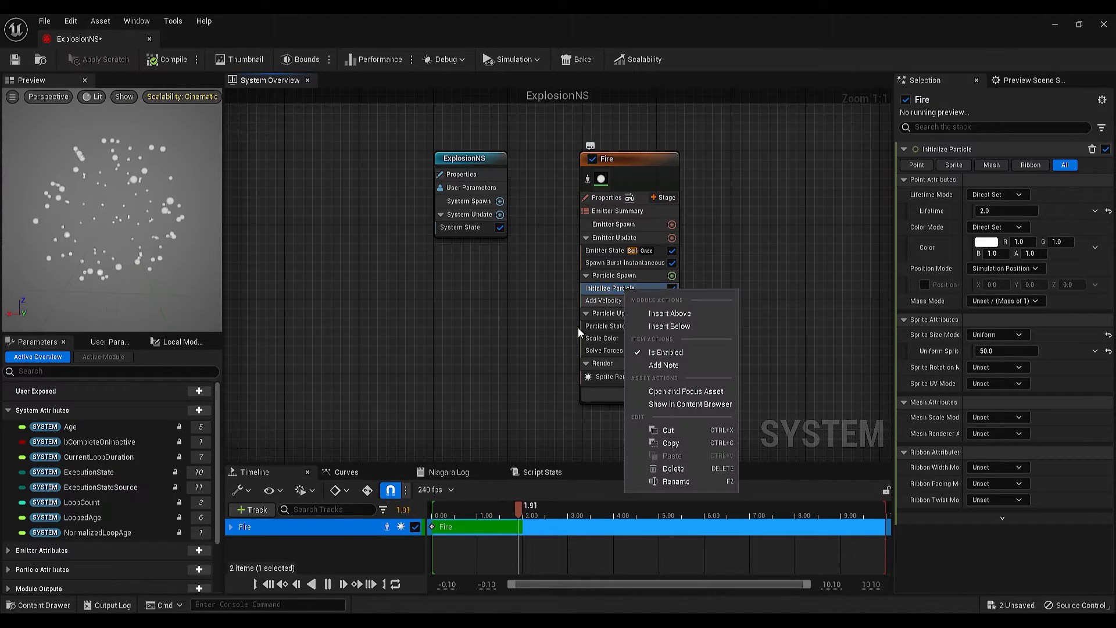
click(1009, 195)
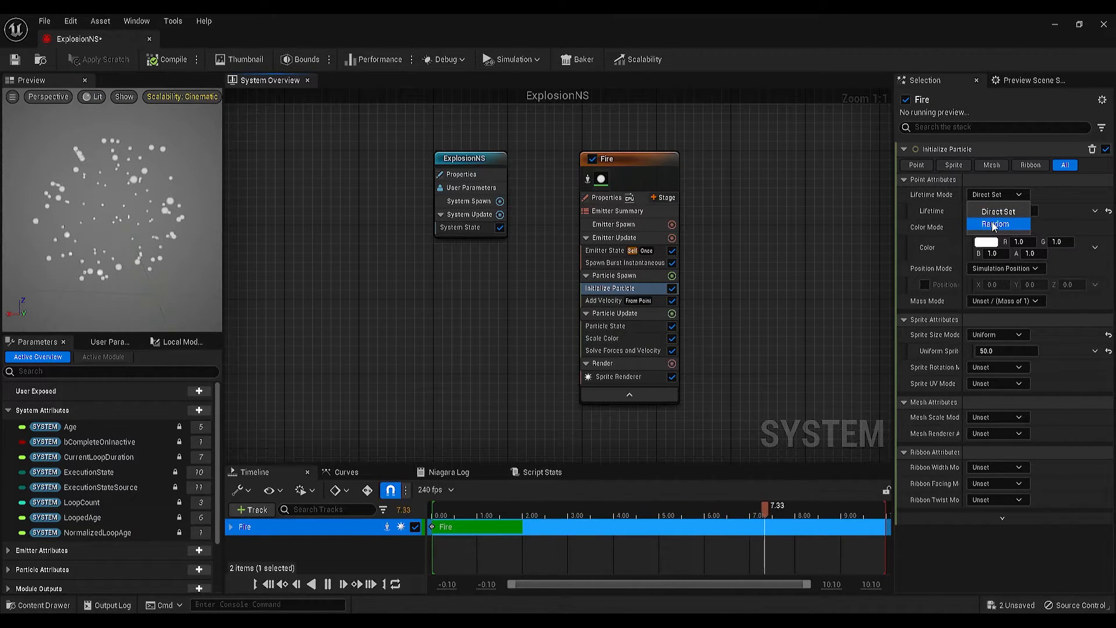
click(994, 225)
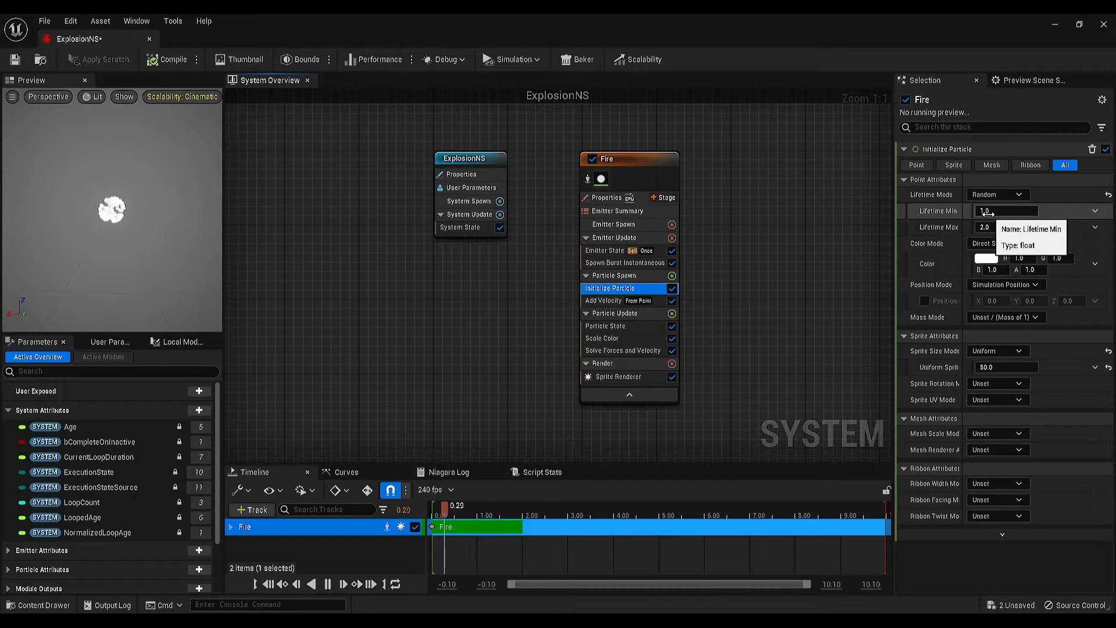
click(988, 212)
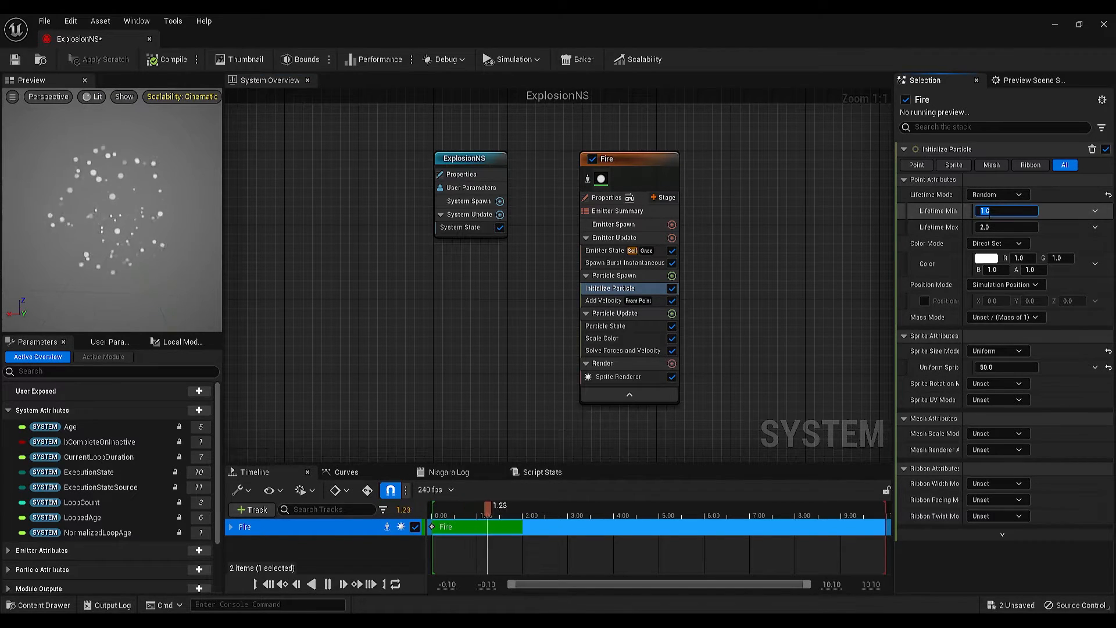
text(0.3)
key(Tab)
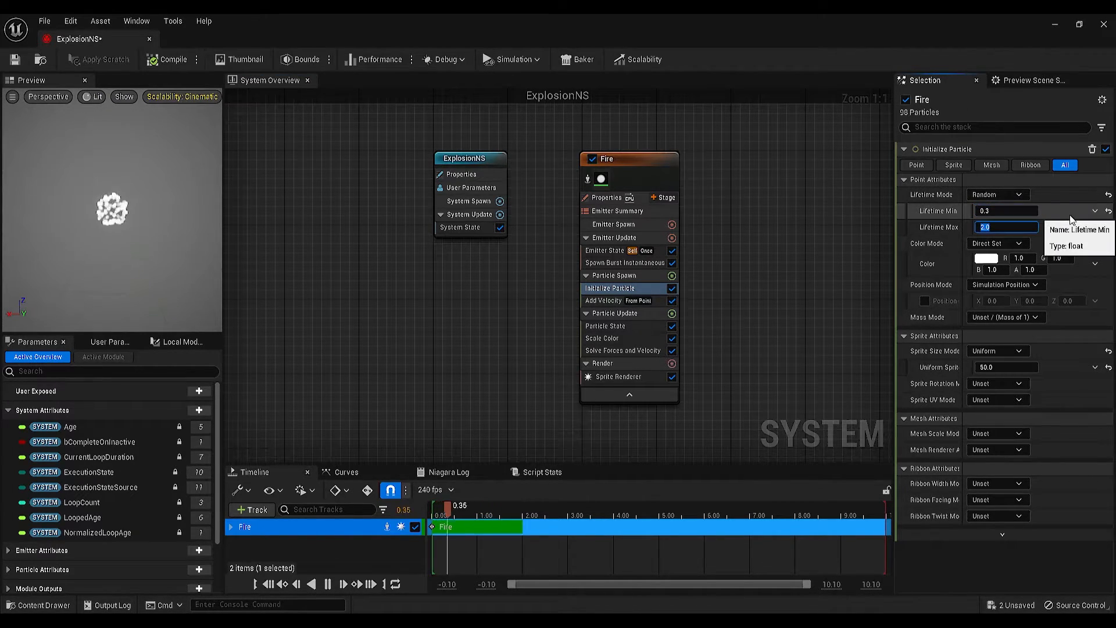
text(0.6)
key(Return)
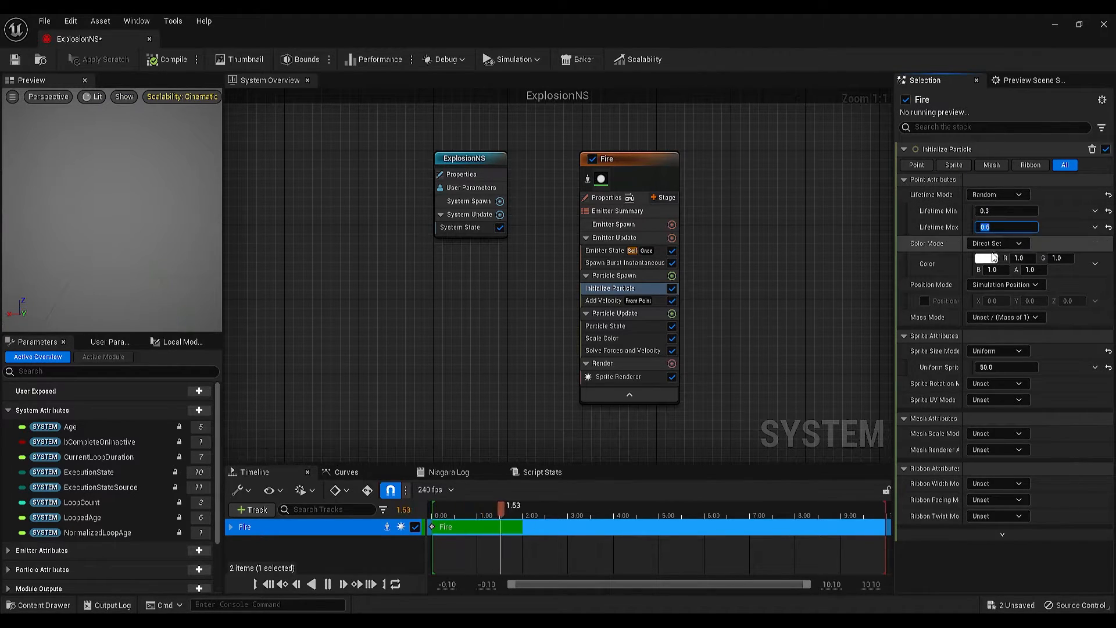
Set the Sprite Size Mode to Random Uniform with a minimum size of 50 and a maximum of 70
click(993, 352)
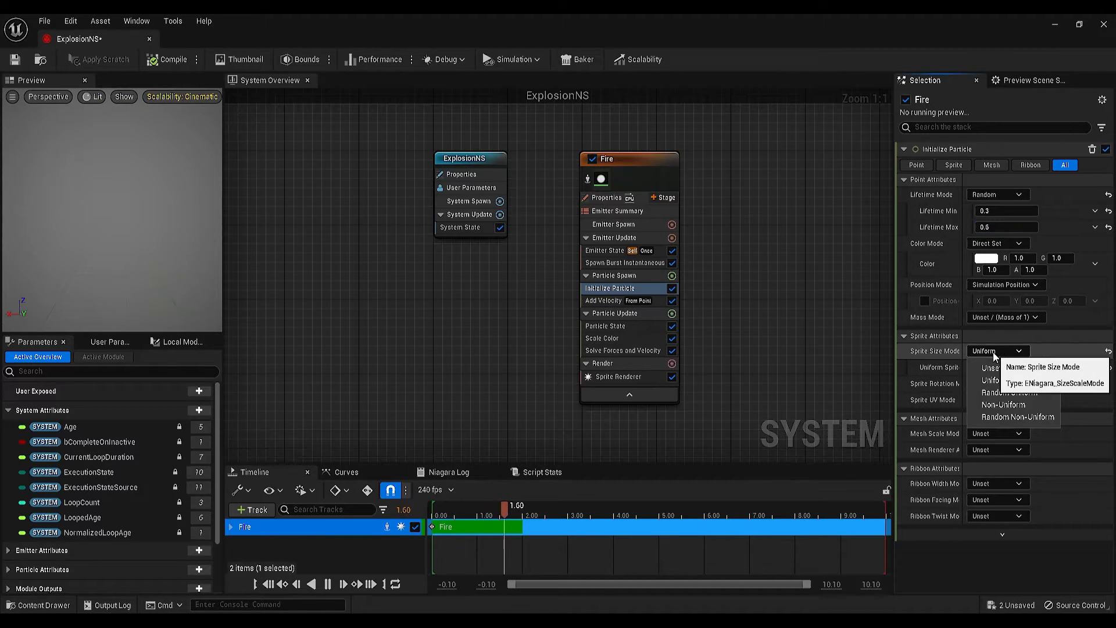
click(1036, 393)
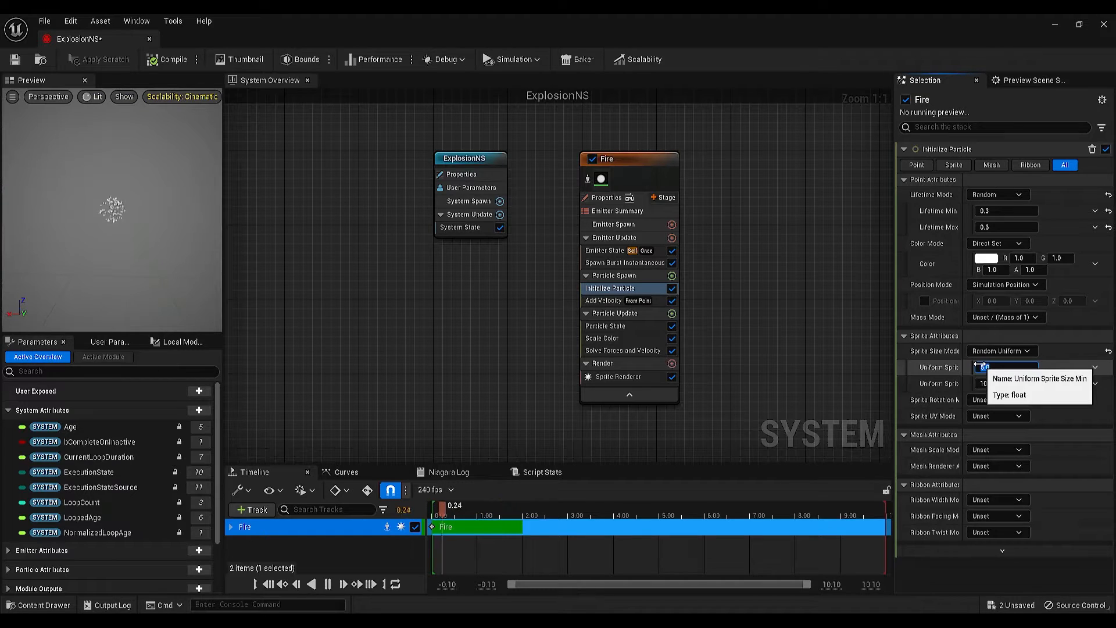
key(Tab)
text(70)
key(Return)
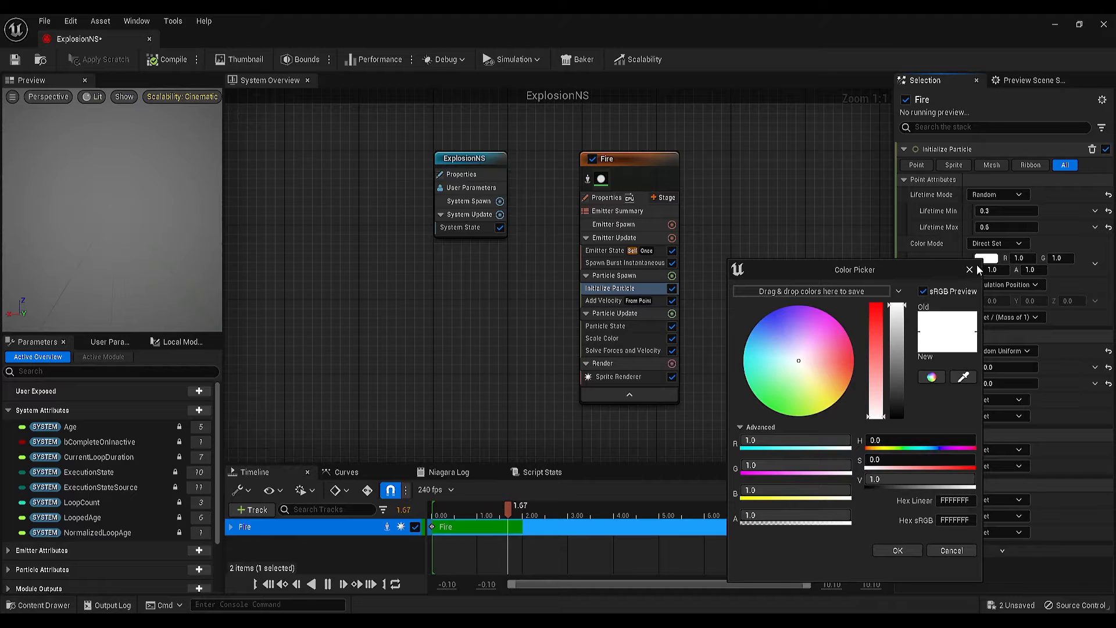
Pick a light orange particle color with hue about 24 and saturation about 0.83 in Initialize Particle
click(842, 391)
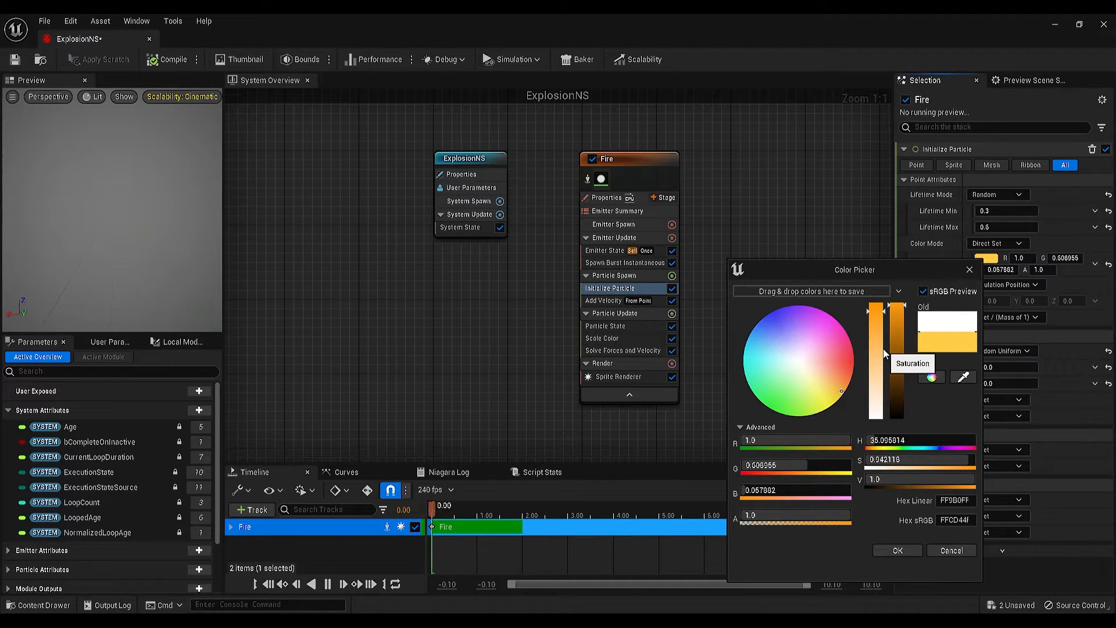
click(841, 379)
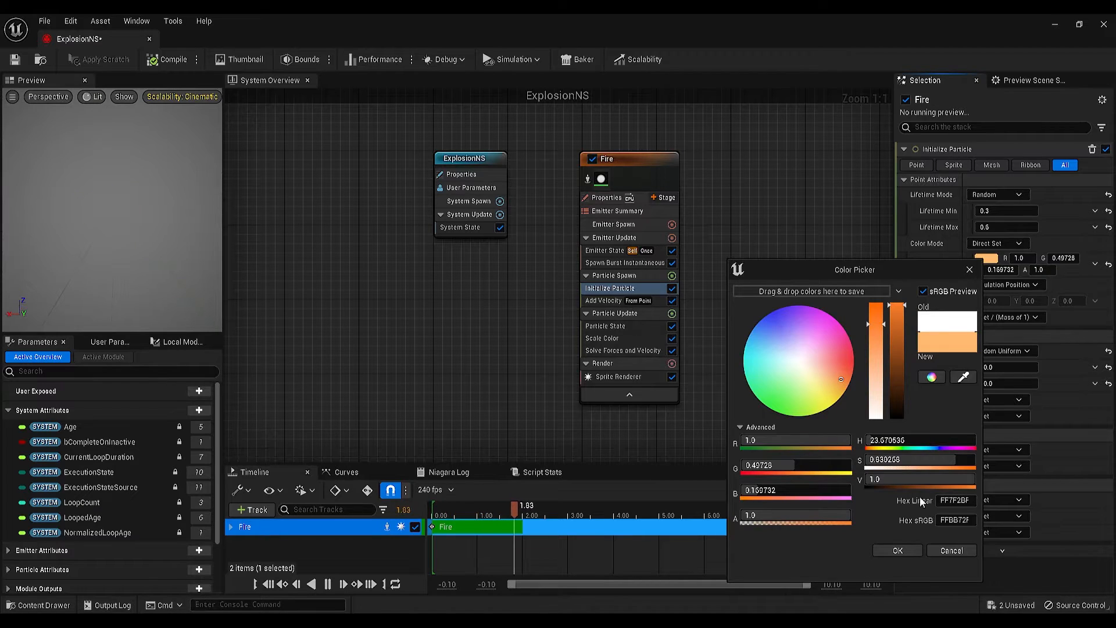
click(911, 548)
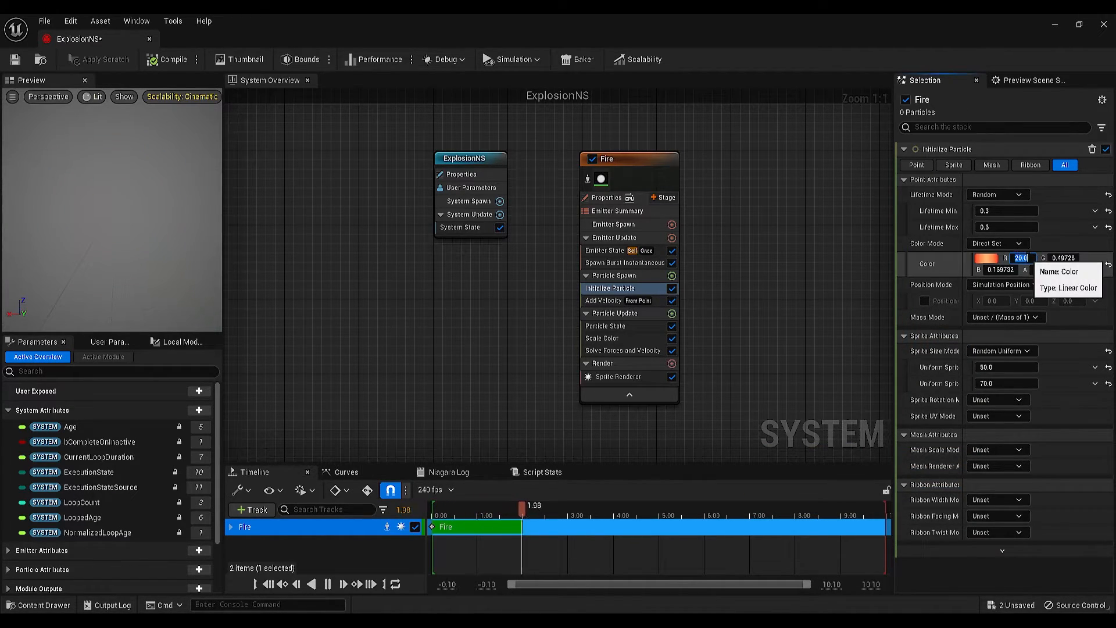
Set the particle Color channels to red 50, green 1 and blue 0
text(50)
key(Return)
click(1055, 258)
text(0.5)
key(Return)
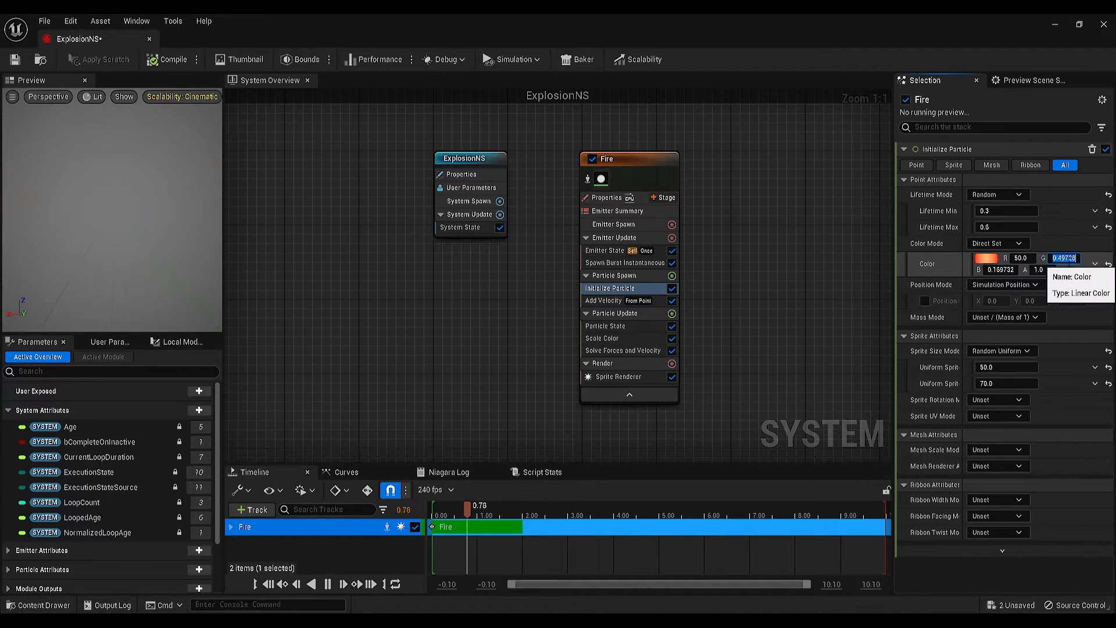
text(1)
key(Return)
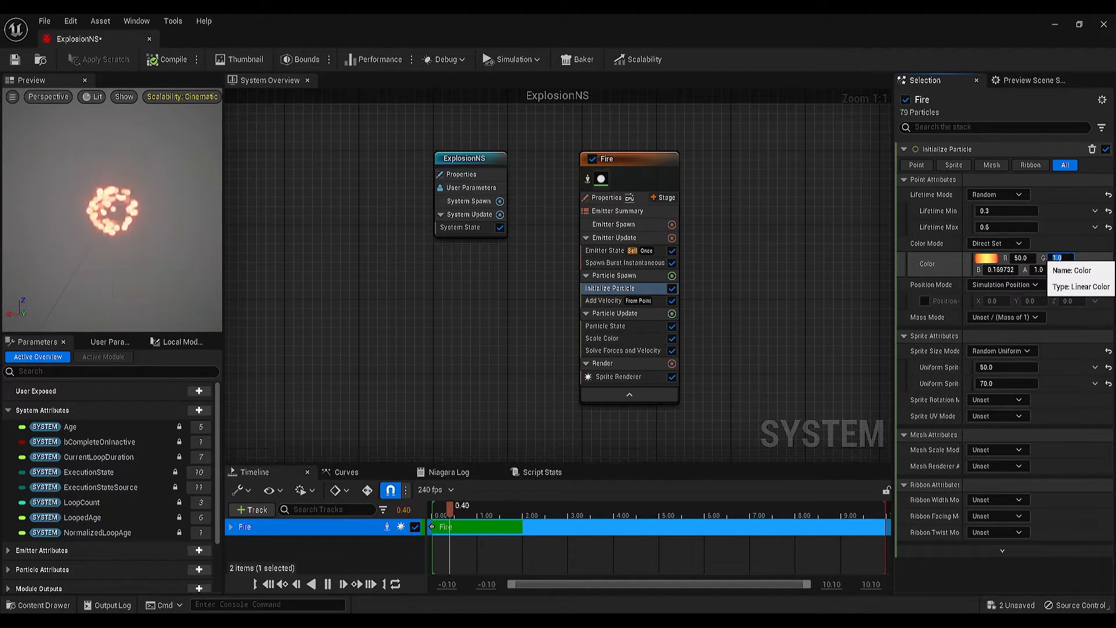
click(998, 269)
text(0)
key(Return)
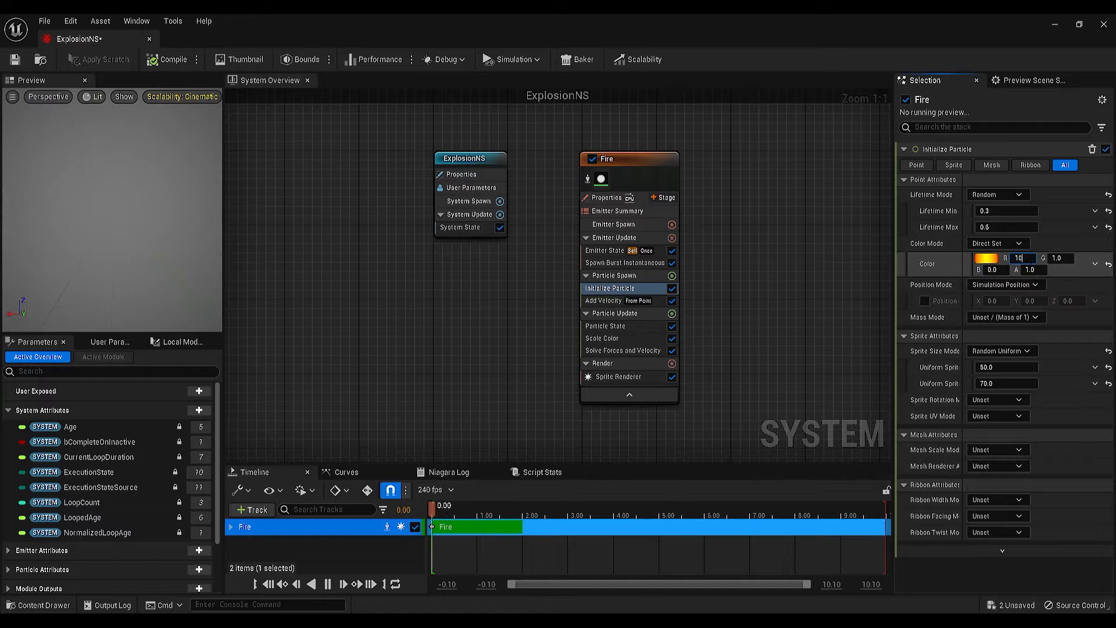
Try particle Color values of red 100 and then 60, with green at 10
click(1022, 258)
text(100)
key(Return)
click(1031, 258)
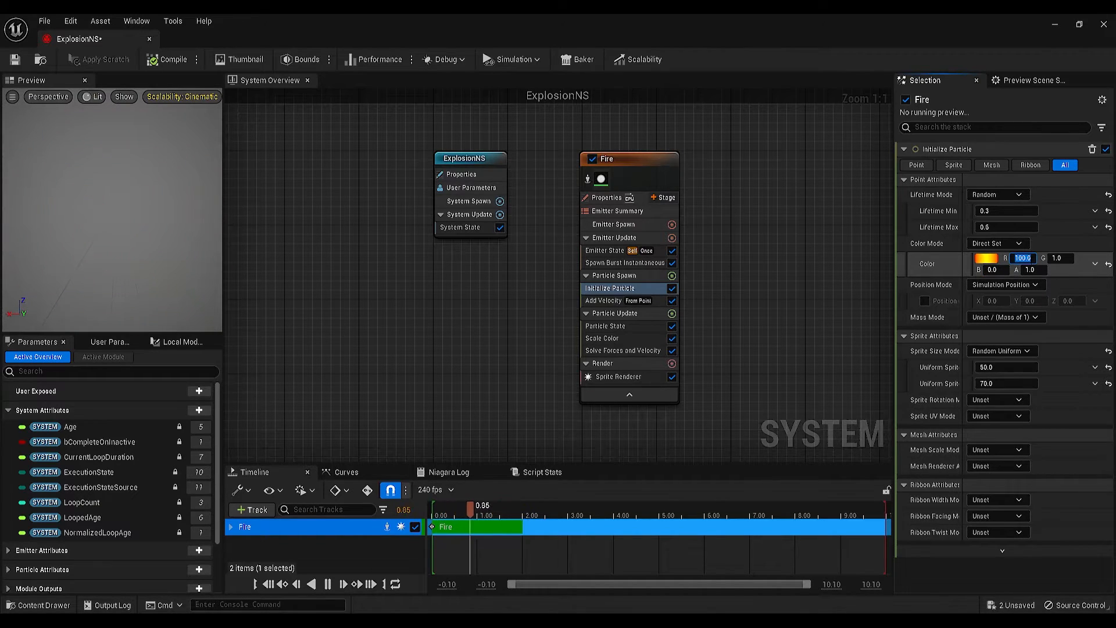
key(Return)
click(1058, 258)
text(10)
key(Return)
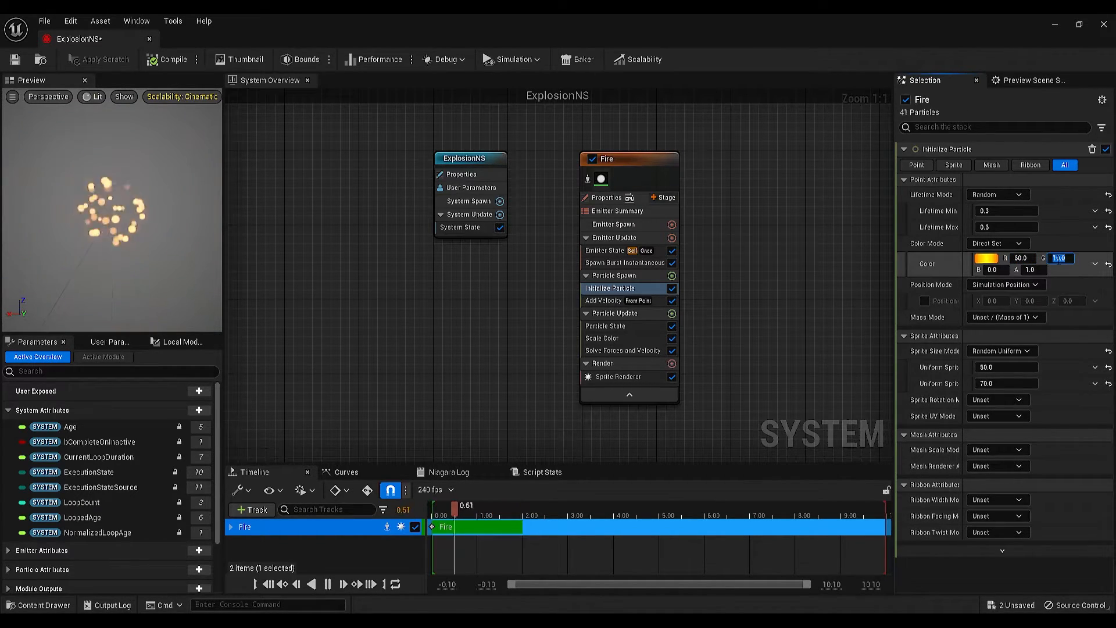
Set the particle Color's red channel to 100 and its green channel to 20
click(1023, 262)
text(100)
key(Return)
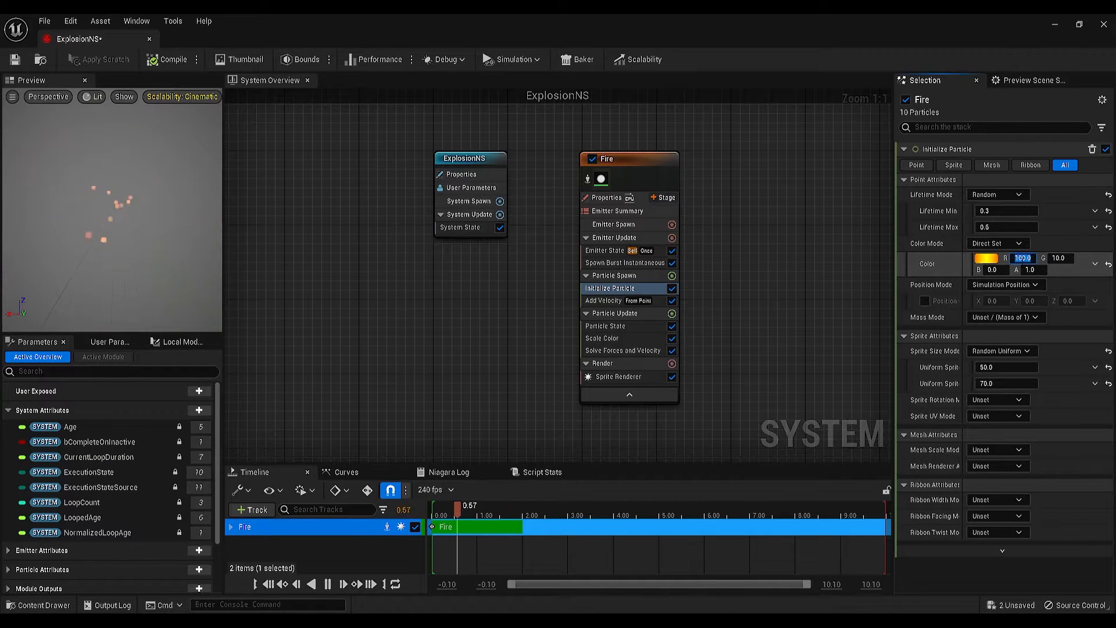
click(1058, 262)
text(20)
key(Return)
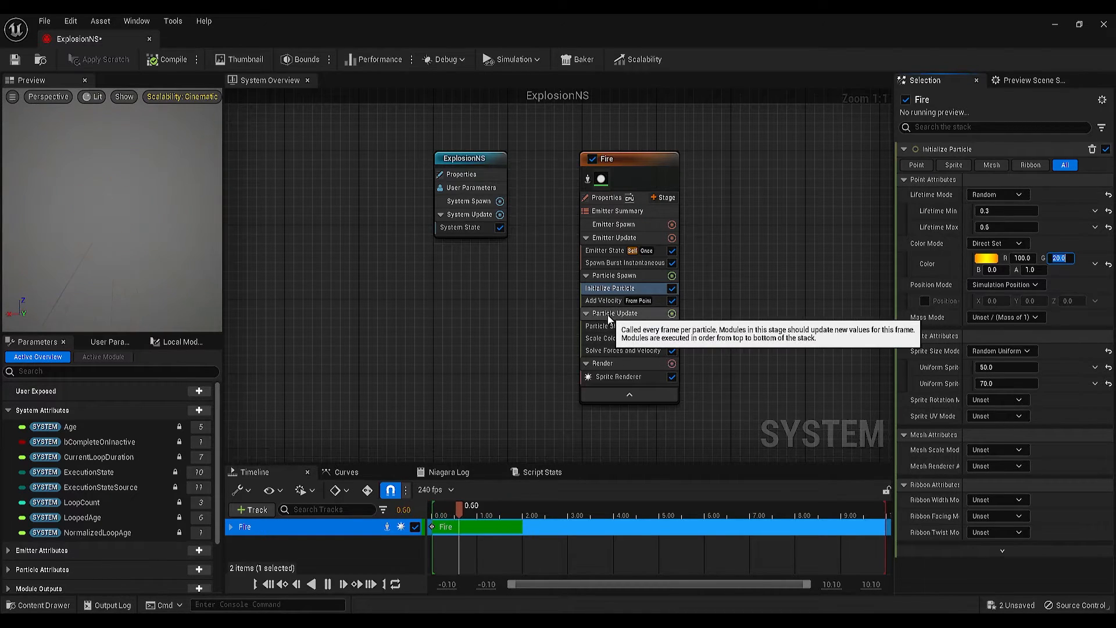
Add a Scale Sprite Size module to the Fire emitter's Particle Update stage
click(671, 315)
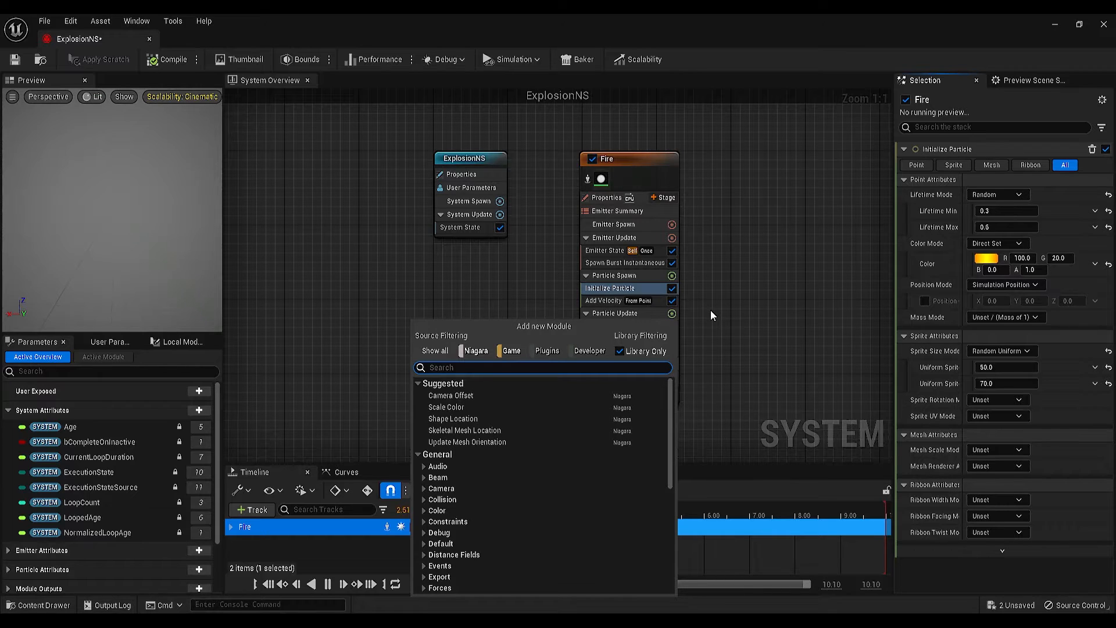
text(scale)
key(Down)
key(Down)
key(Down)
key(Down)
key(Down)
key(Down)
key(Down)
key(Down)
key(Down)
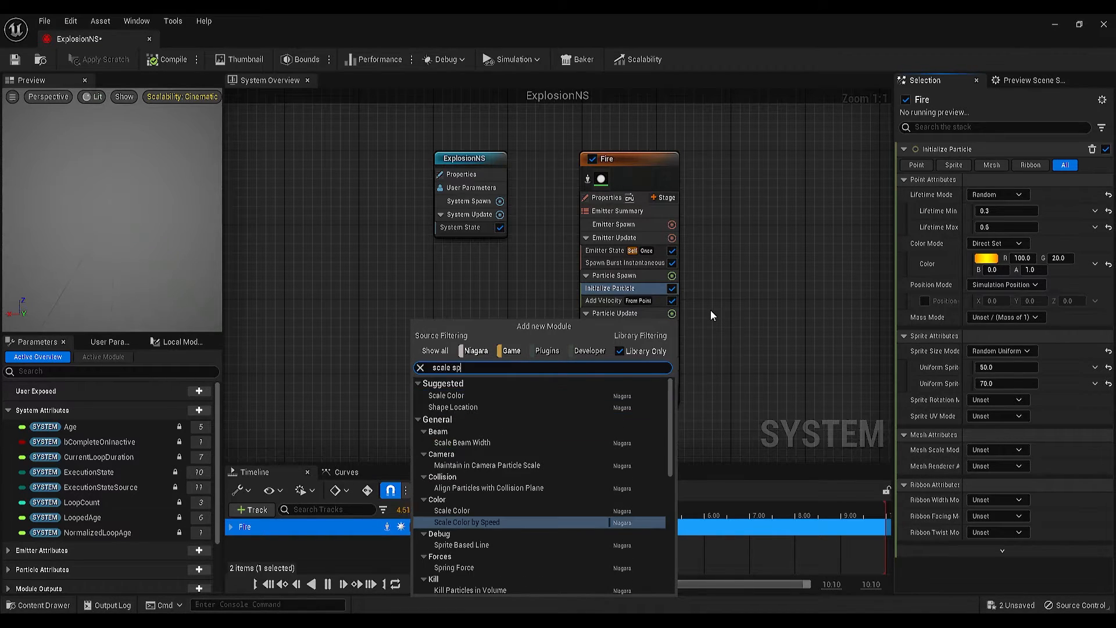
key(Return)
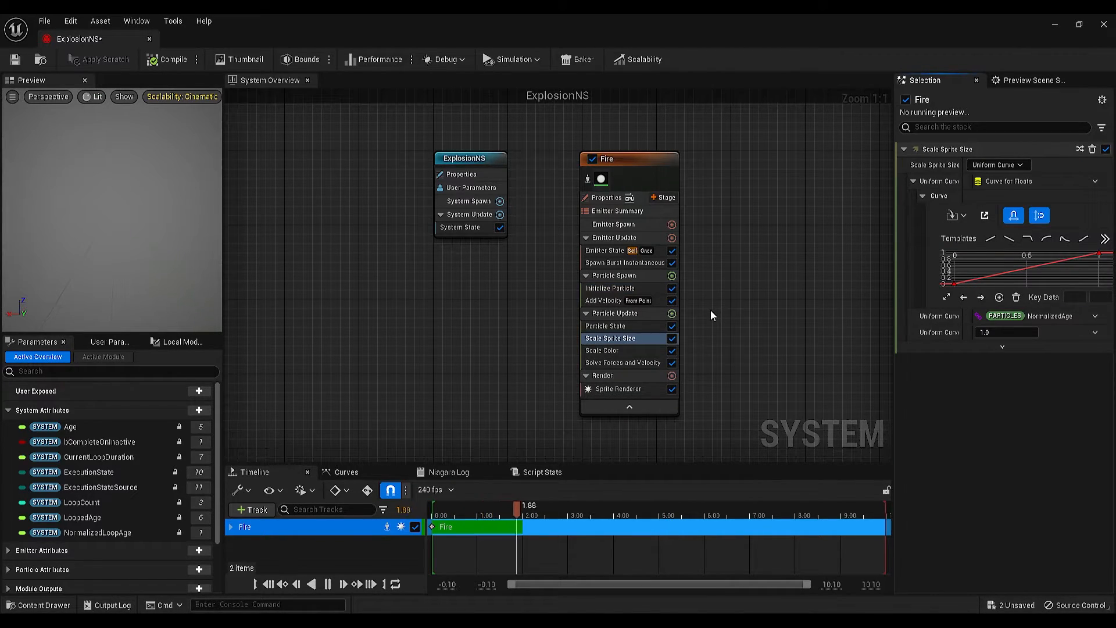
Apply the descending linear template to the Scale Sprite Size curve and give its first key a User tangent
click(1010, 238)
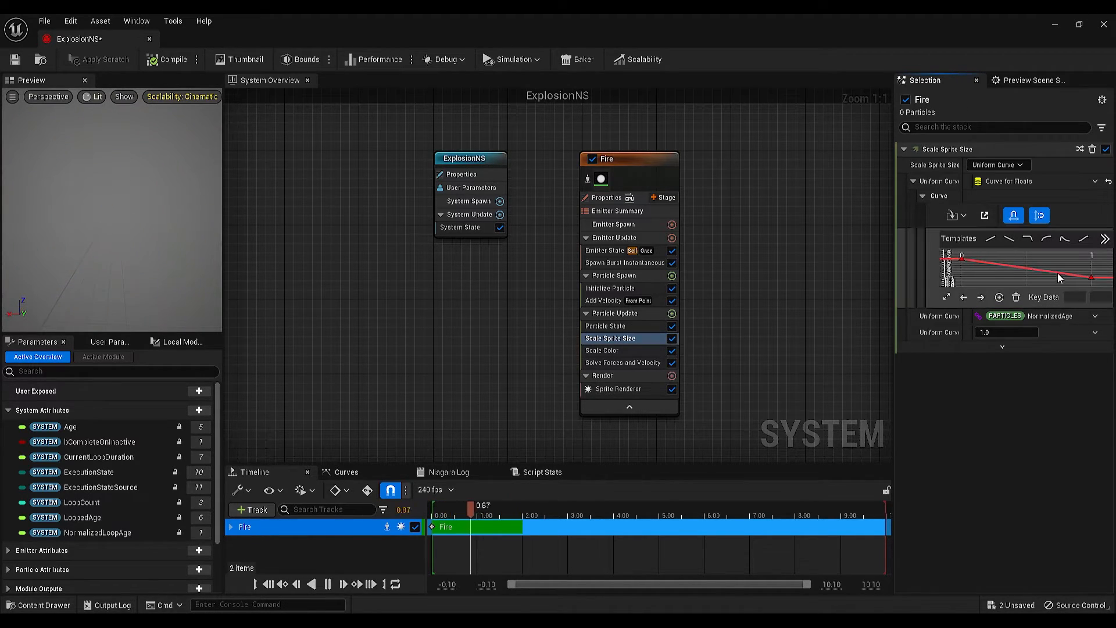
drag(982, 273, 962, 263)
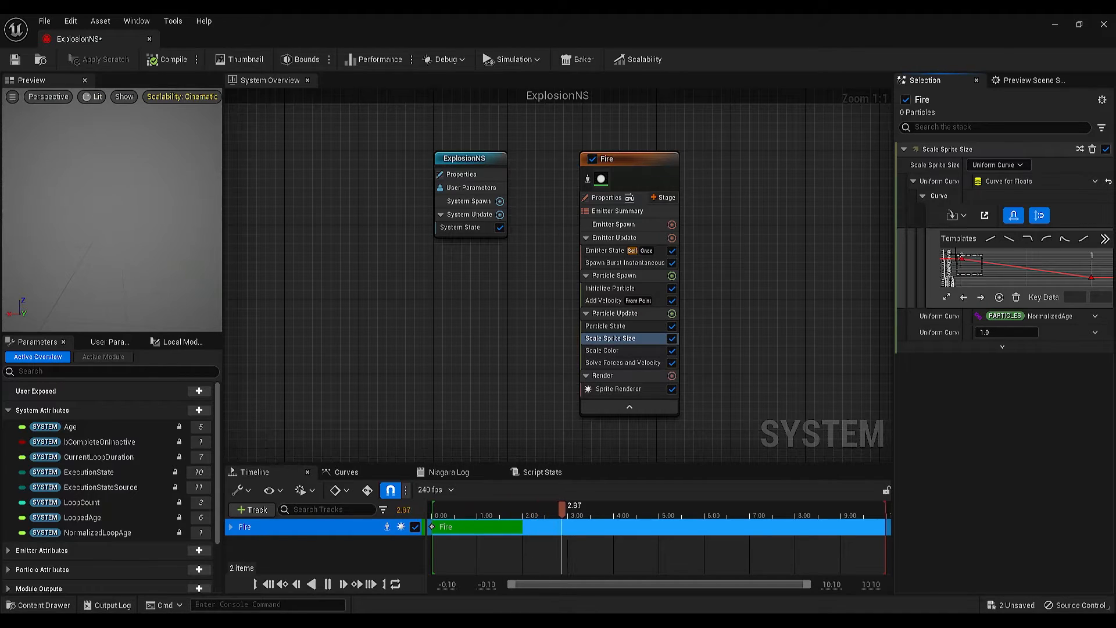
right_click(962, 263)
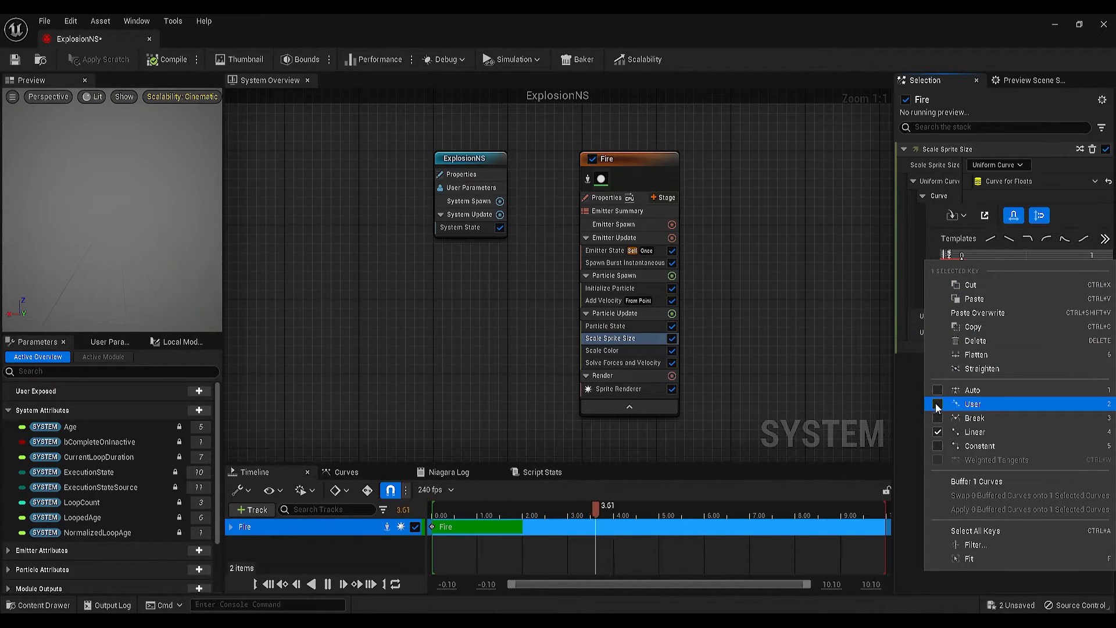
click(938, 407)
click(873, 305)
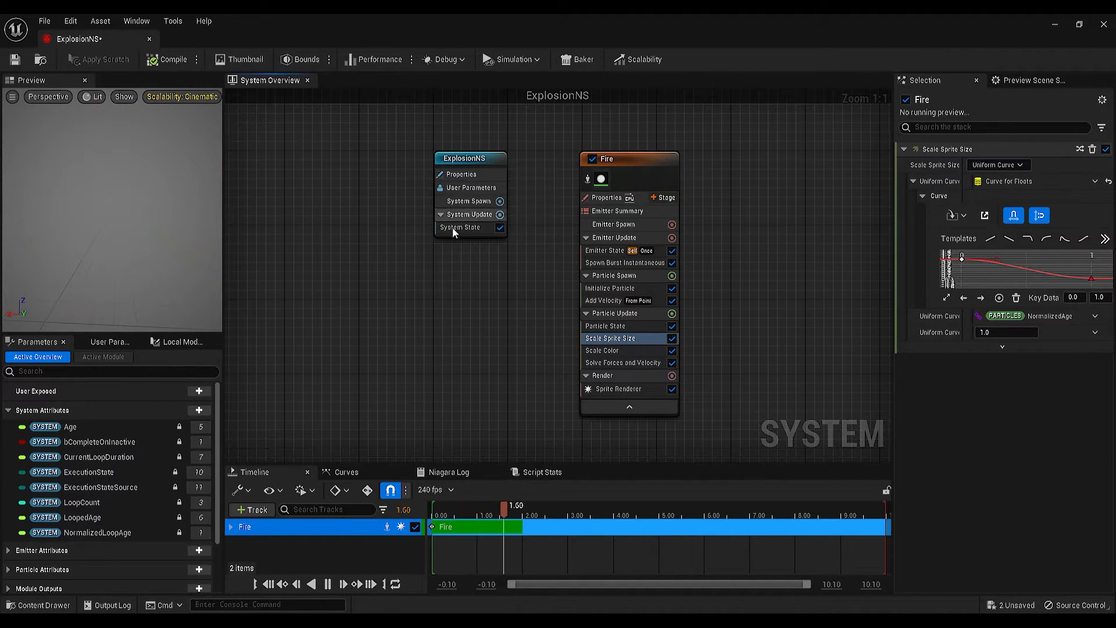
Set the alignment of the Fire emitter's Sprite Renderer to Velocity Aligned
click(653, 391)
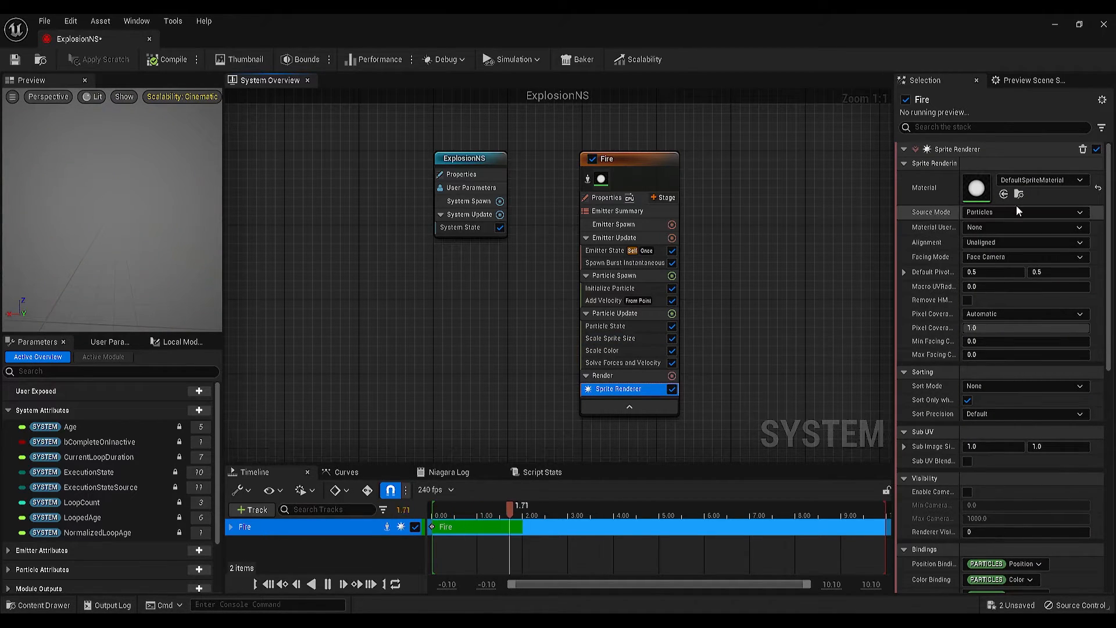
click(992, 243)
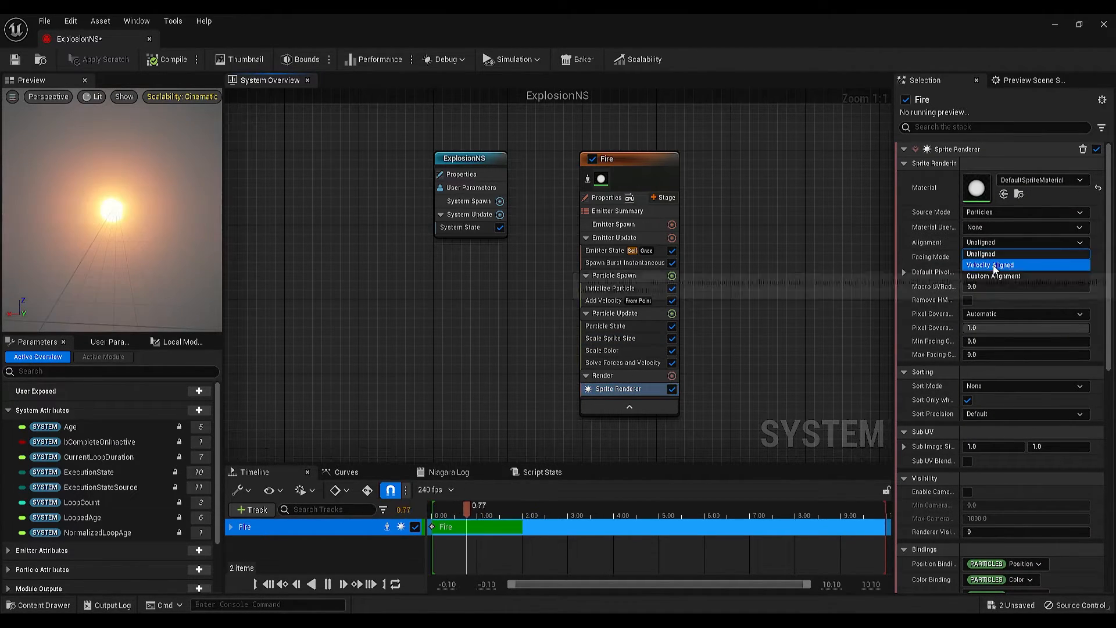
click(988, 262)
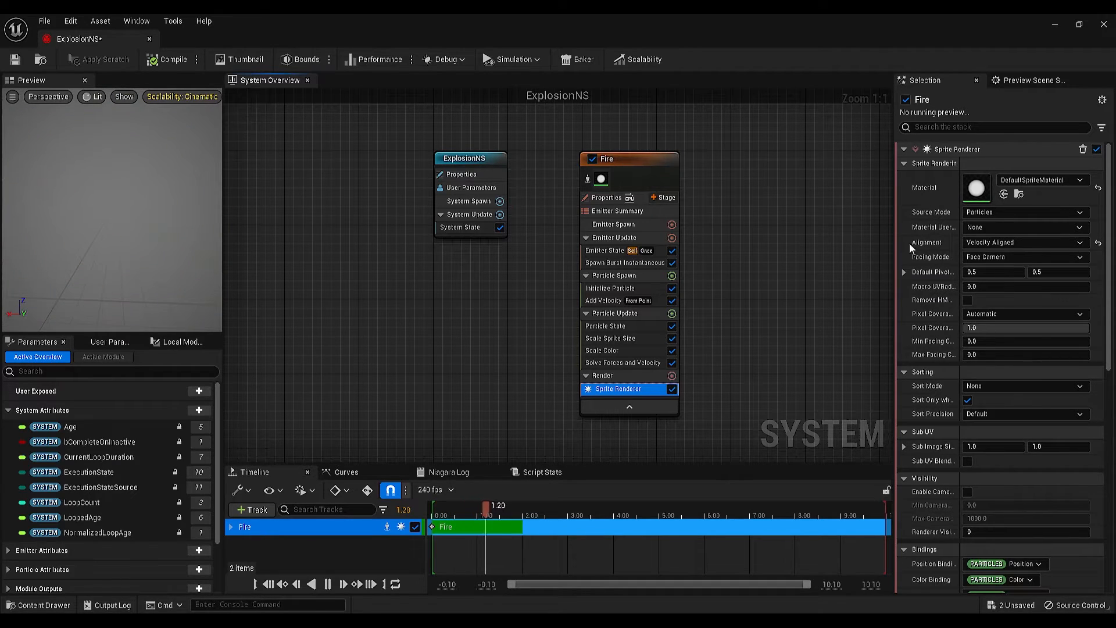
Hide engine content in the asset picker and assign SmokeMAT as the Fire emitter's sprite material
click(1018, 180)
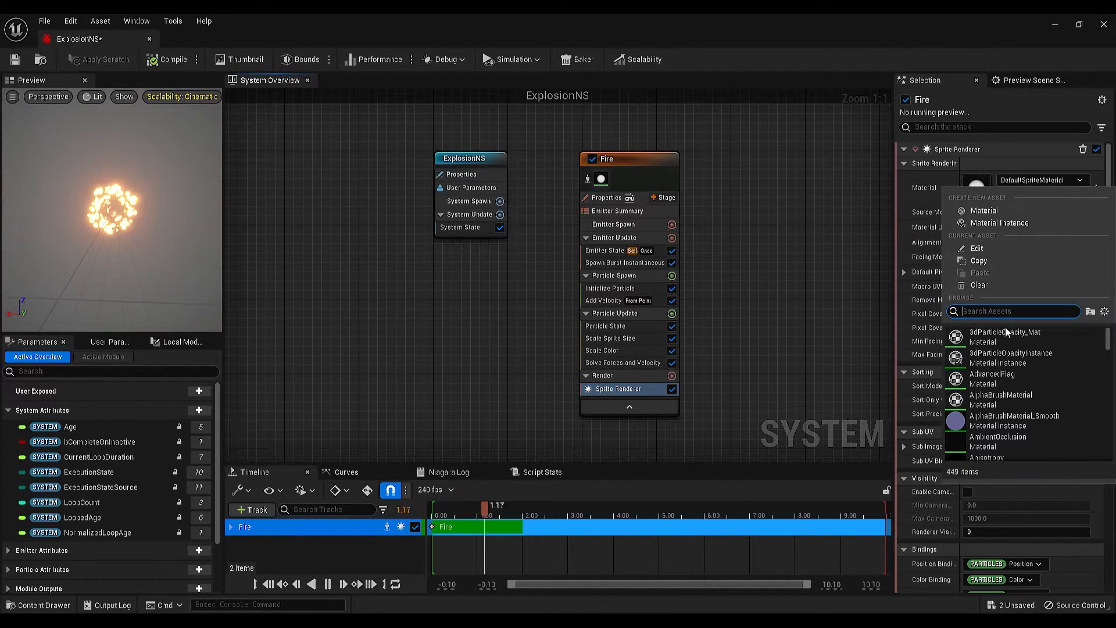
click(1105, 313)
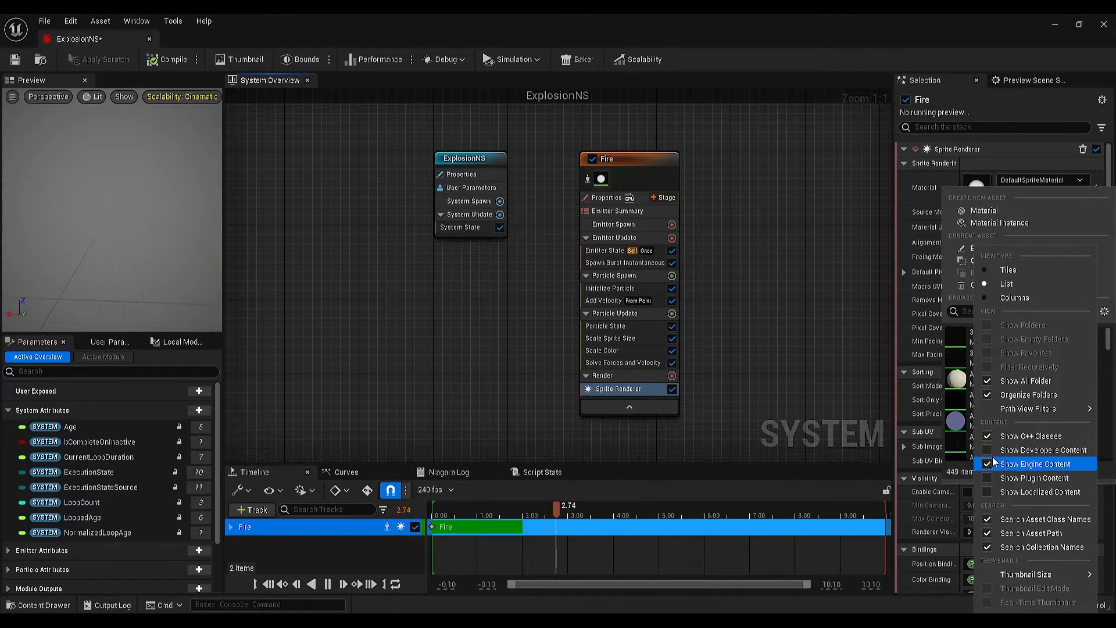
click(988, 465)
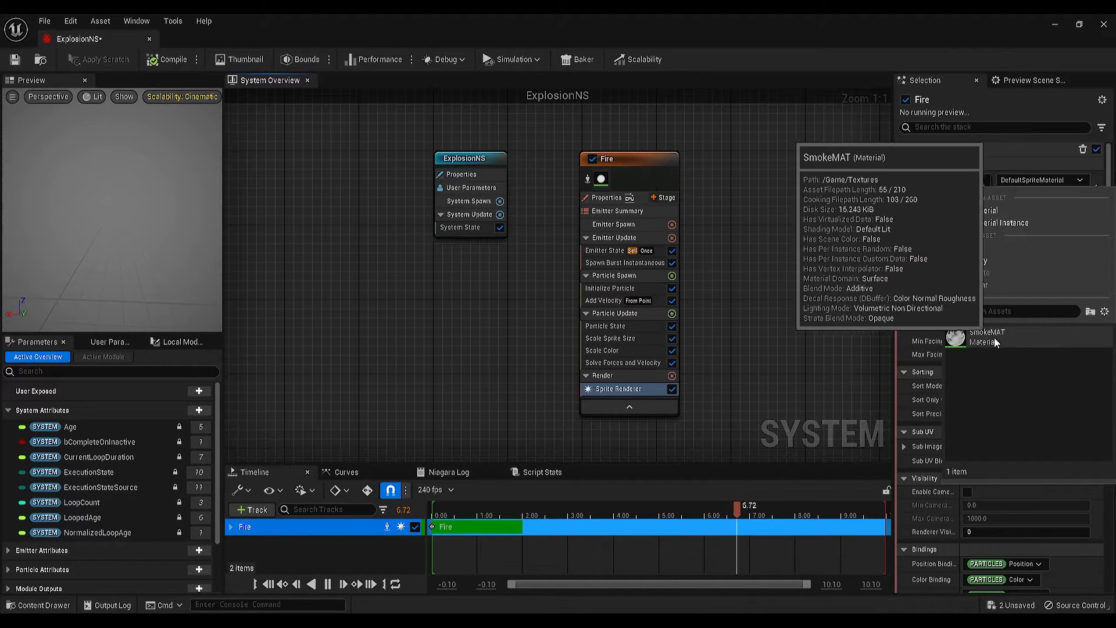
click(995, 340)
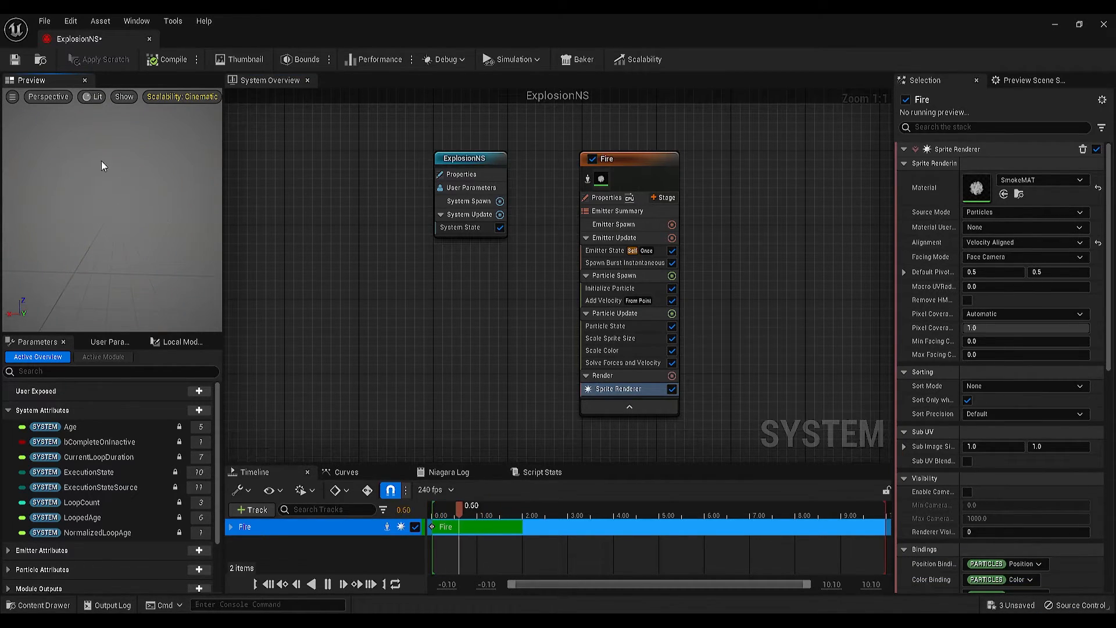
Duplicate the Fire emitter, place the copy beside the original and rename it Smoke
scroll(327, 207, down, 1)
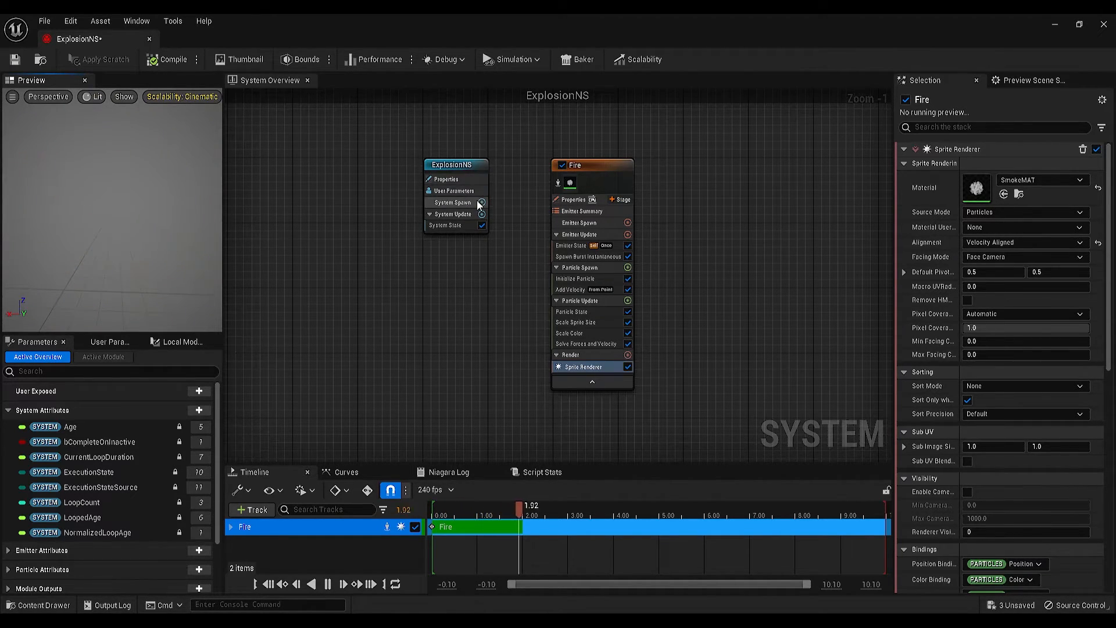
right_drag(685, 211, 607, 247)
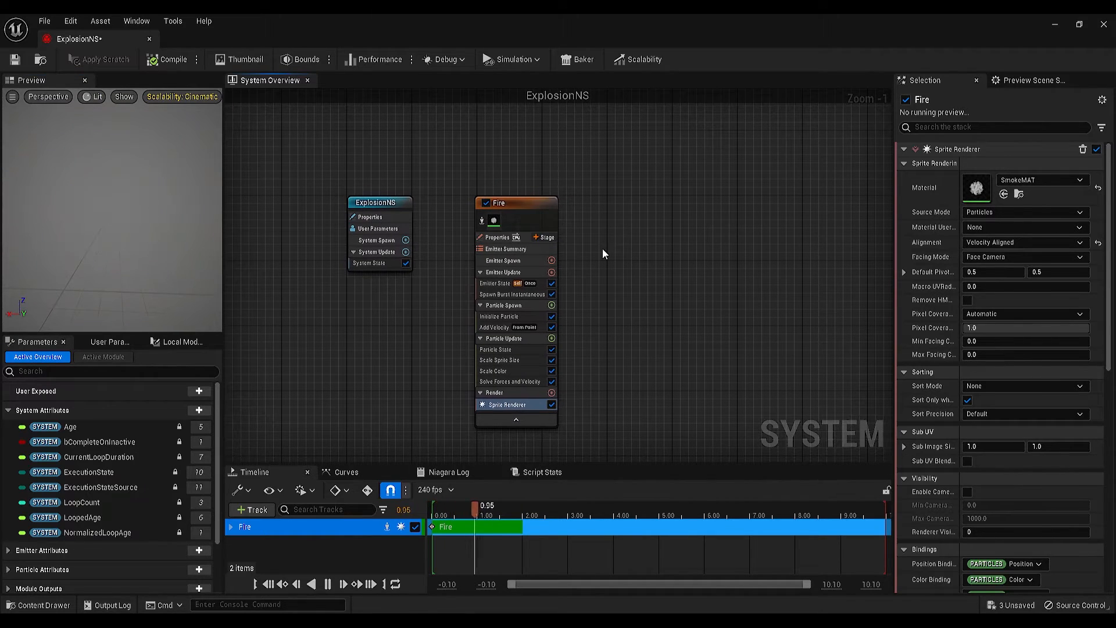
click(528, 202)
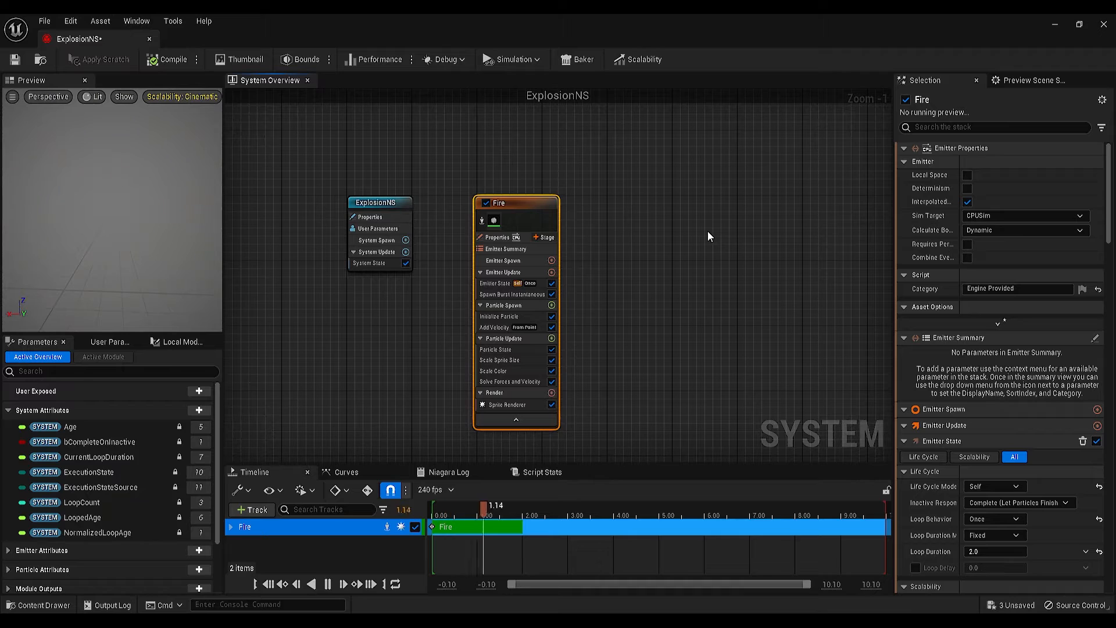
key(ctrl+d)
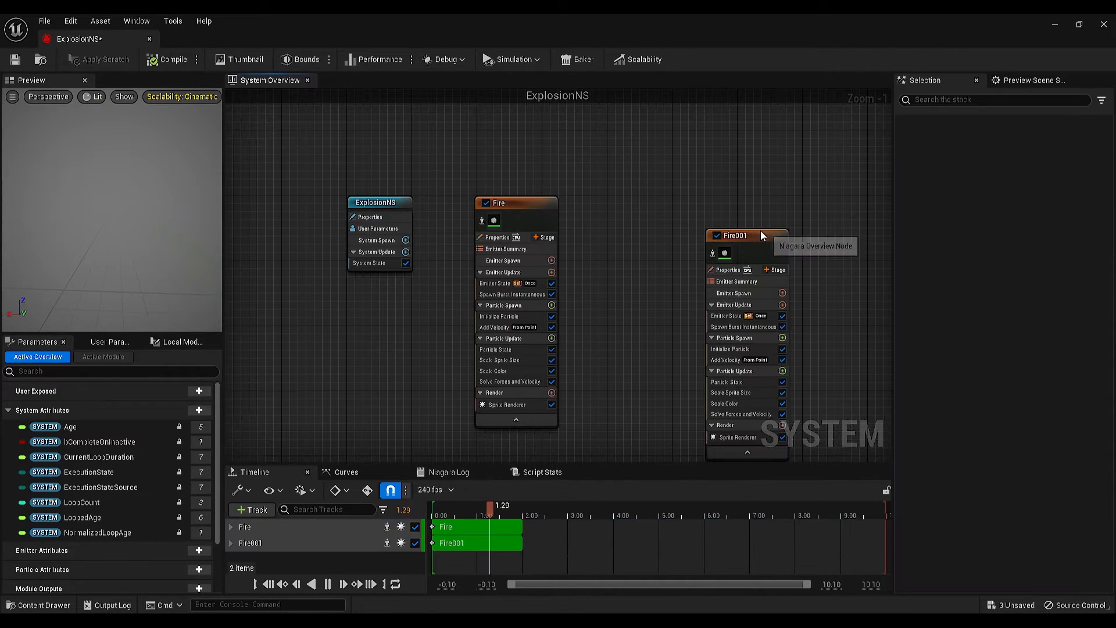
drag(760, 231, 663, 209)
double_click(662, 209)
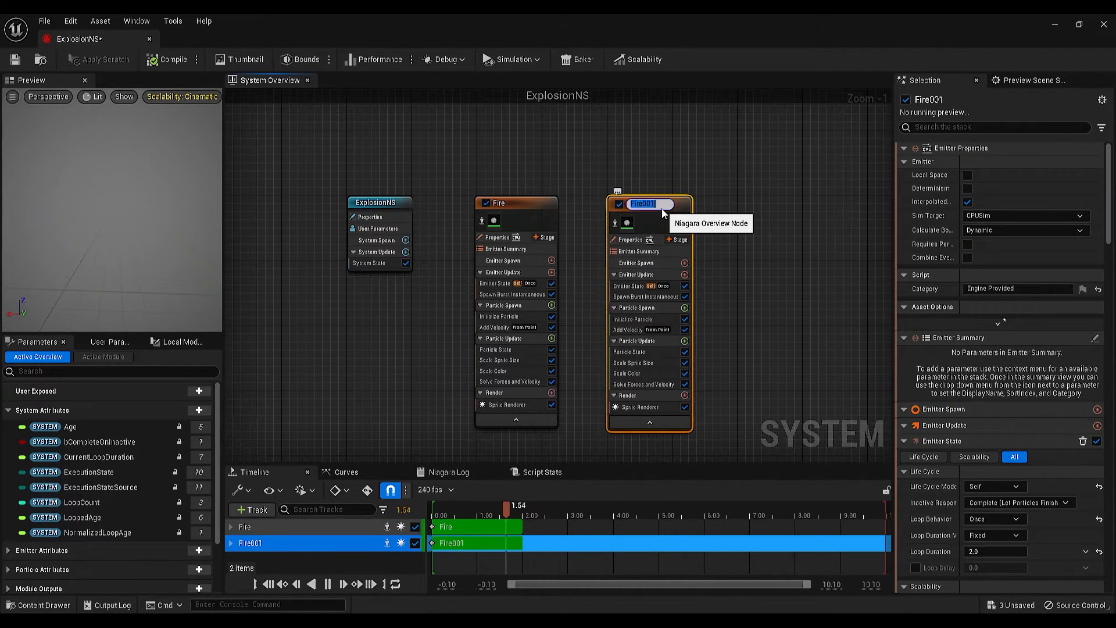
text(Smoke)
key(Return)
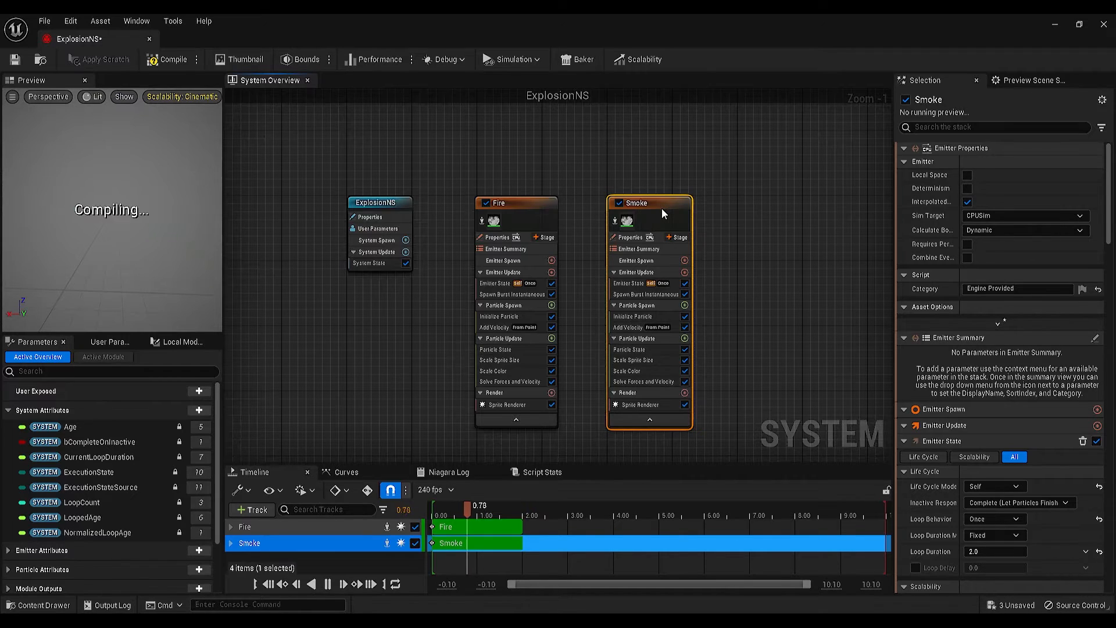
Disable the Fire emitter and select the Smoke emitter
click(495, 205)
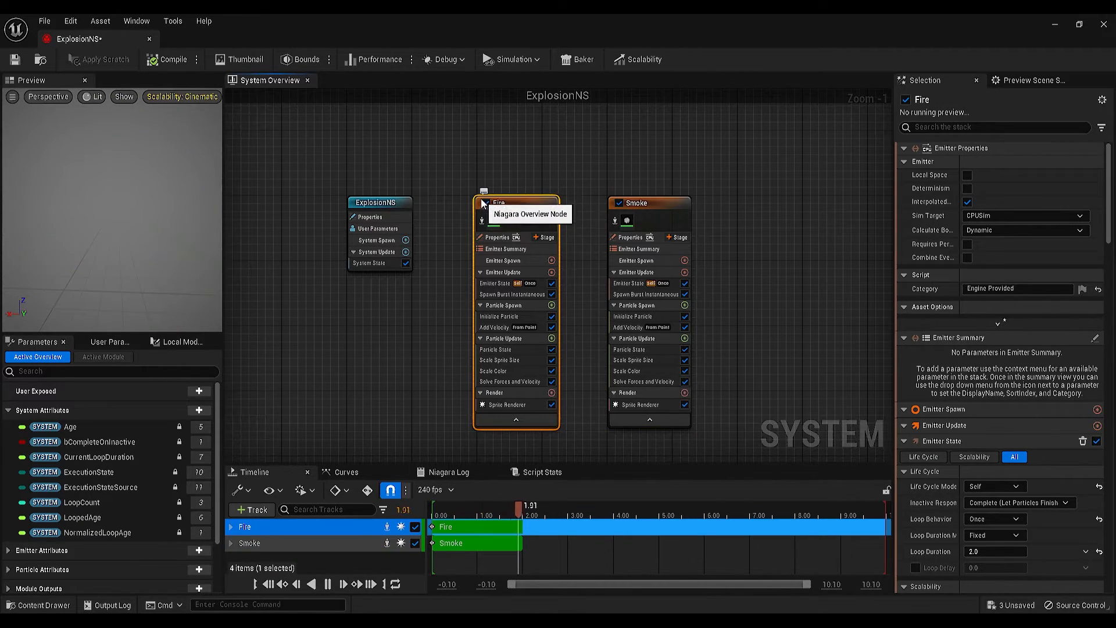
click(485, 203)
click(636, 221)
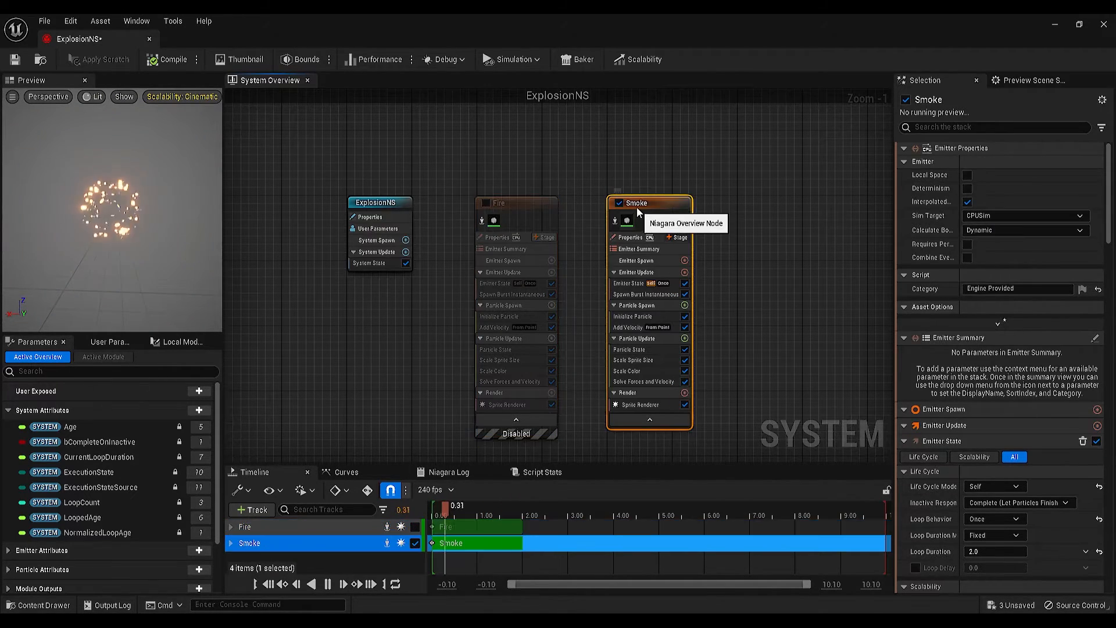
Set the Smoke emitter's initial particle color to 0.1 for red, green and blue
click(638, 317)
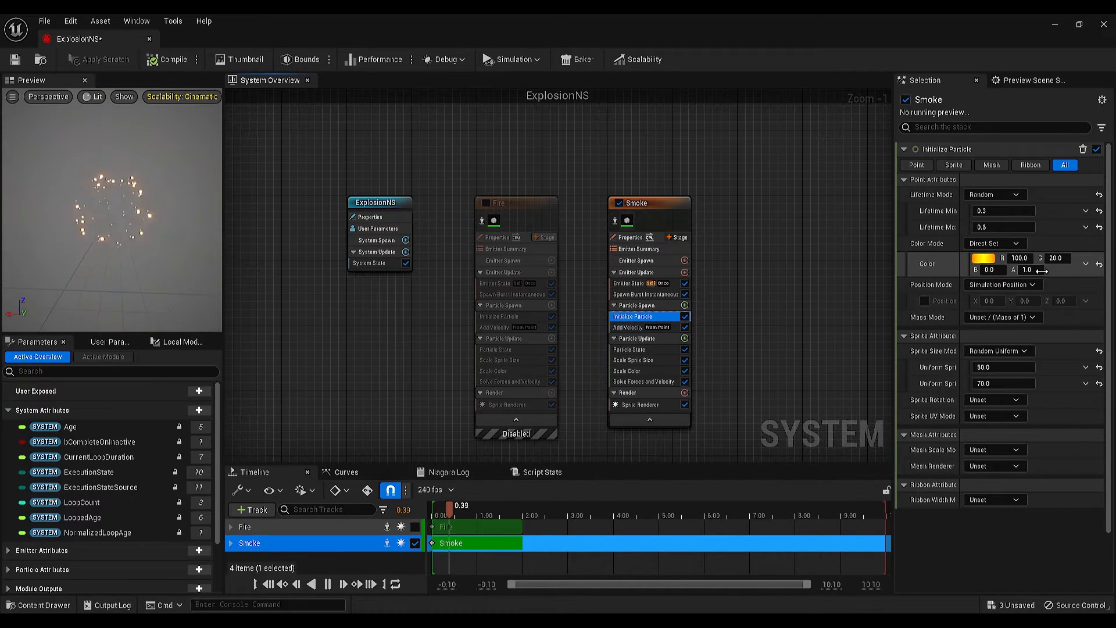
click(1020, 257)
text(0.1)
key(Tab)
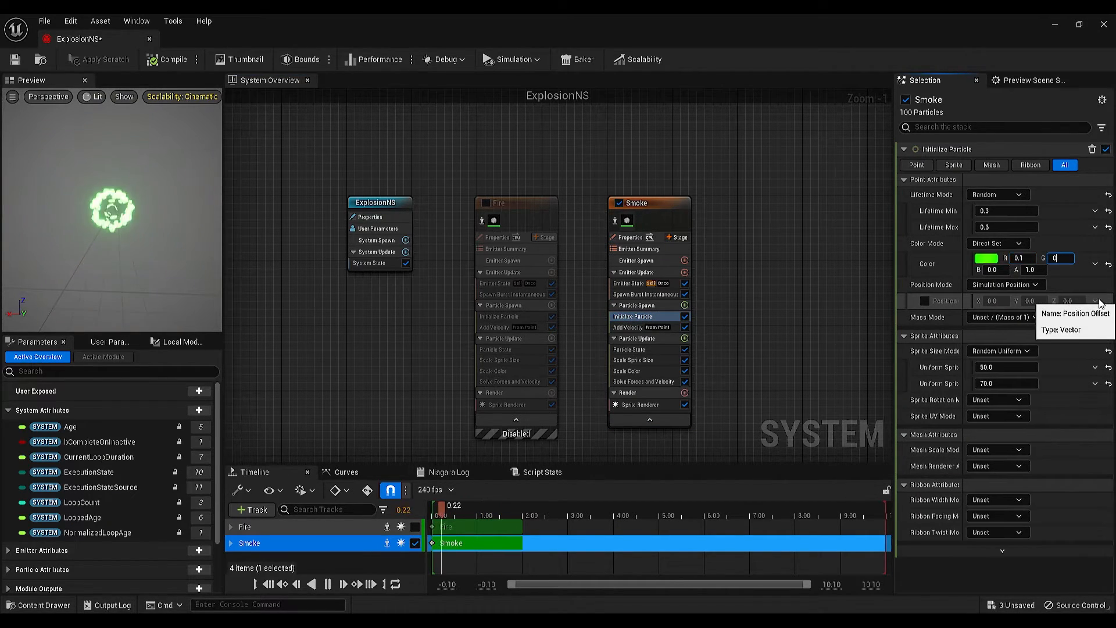
text(0.1)
key(Tab)
text(0.1)
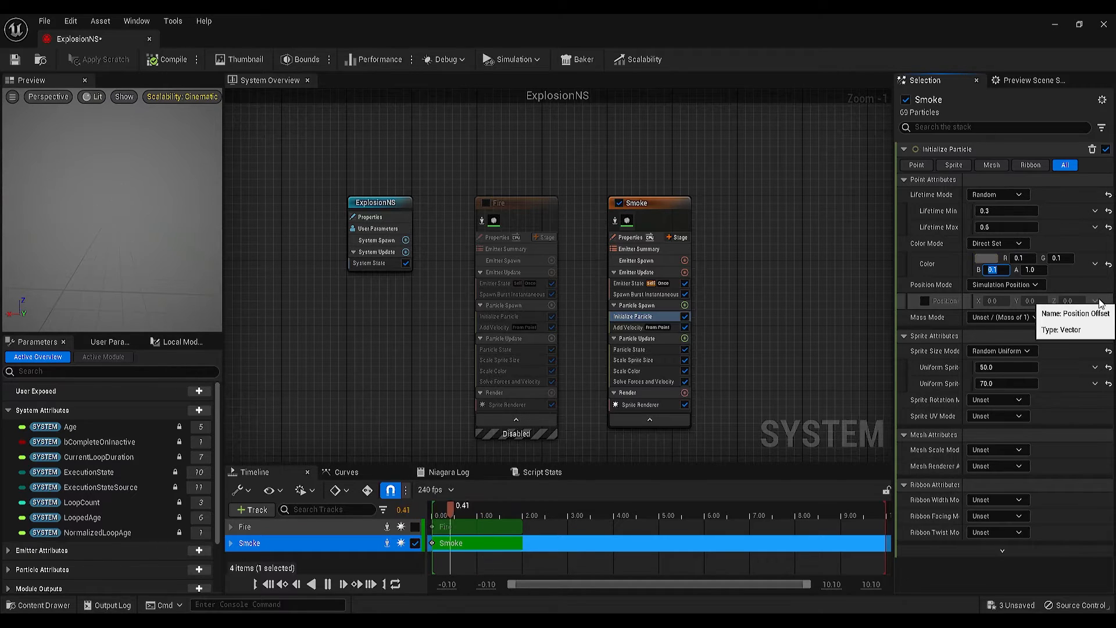
key(Return)
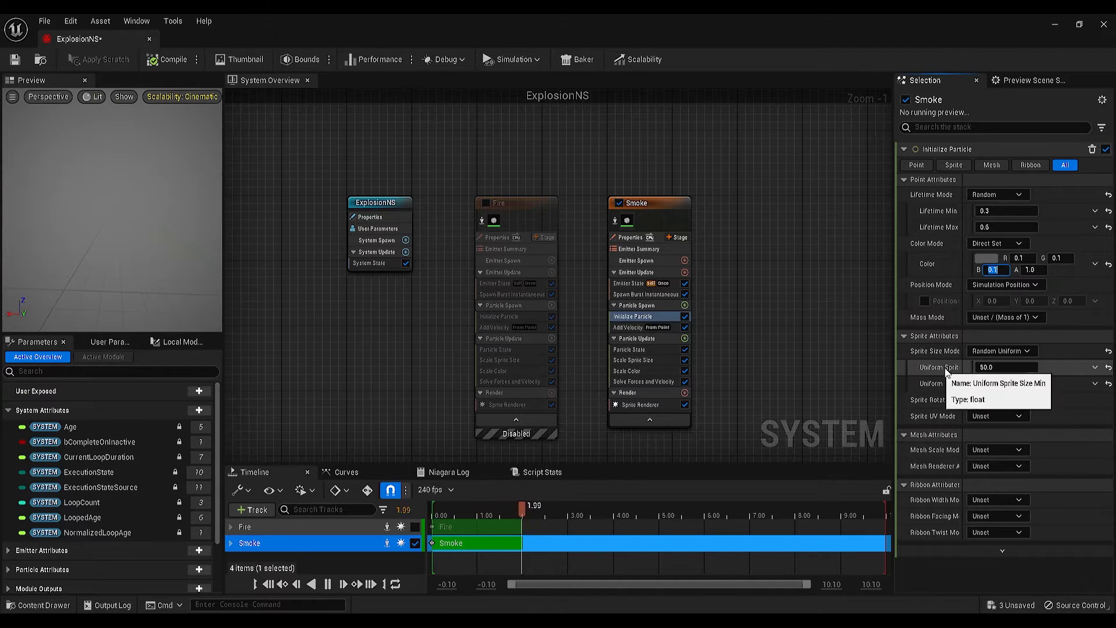
Set the Smoke emitter's uniform sprite size range to a minimum of 40 and a maximum of 60
click(1022, 367)
text(40)
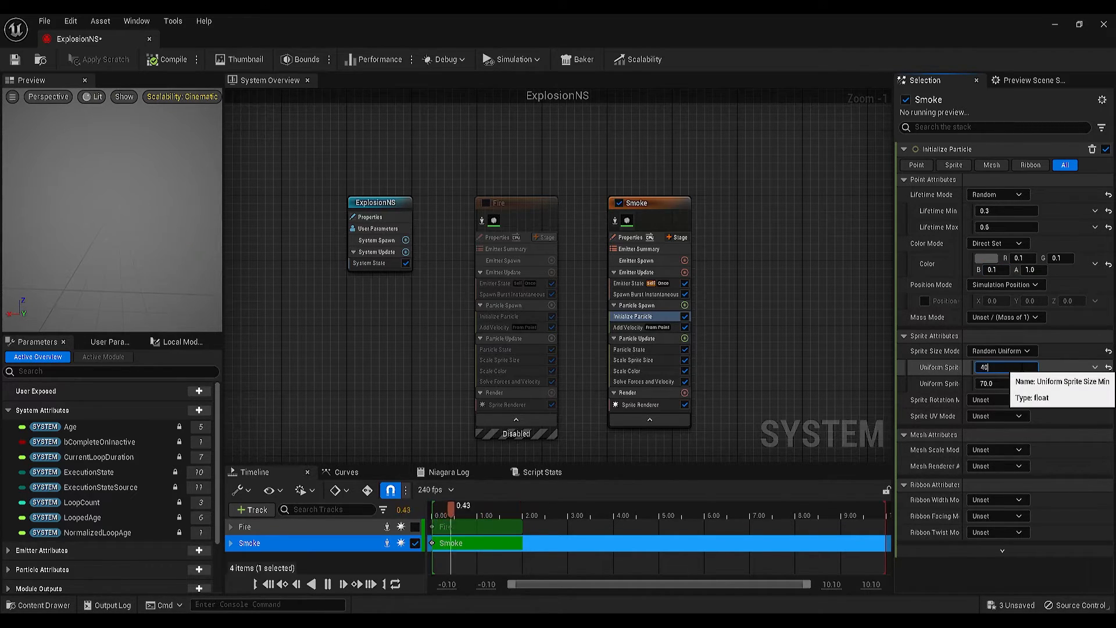
key(Tab)
text(6)
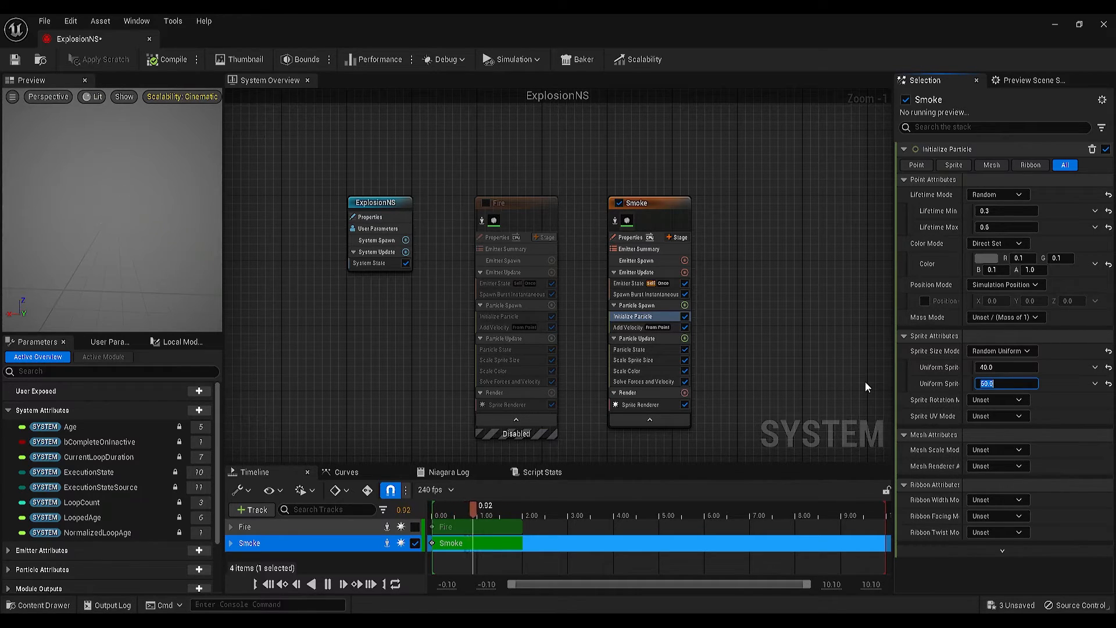
Set the Smoke particles' random lifetime to a minimum of 0.4 and a maximum of 0.7
click(984, 211)
text(0.)
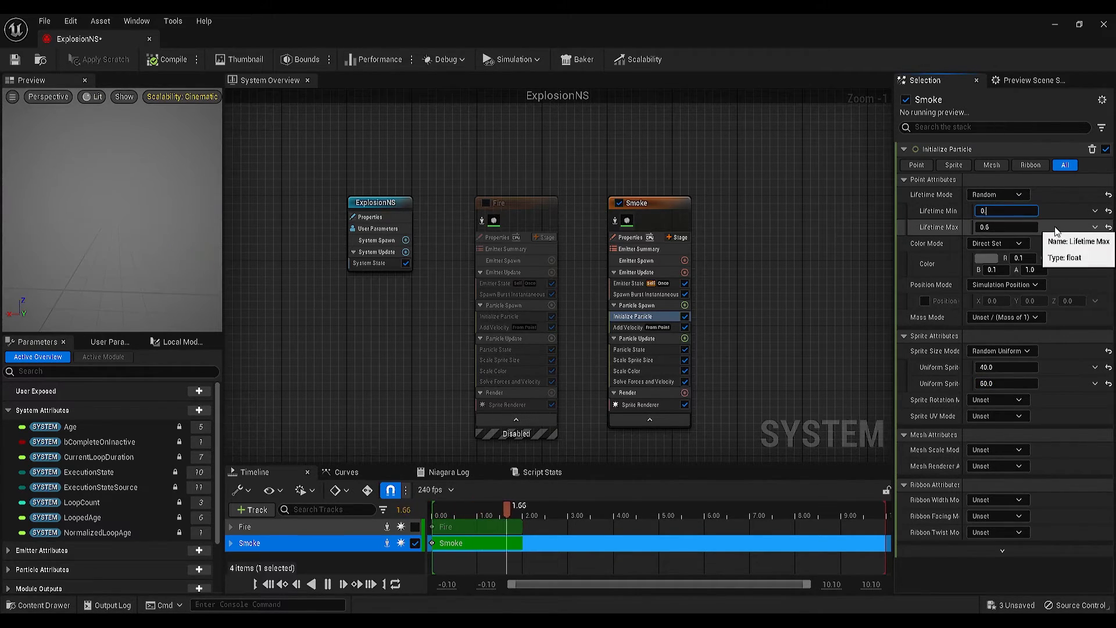
text(4)
key(Tab)
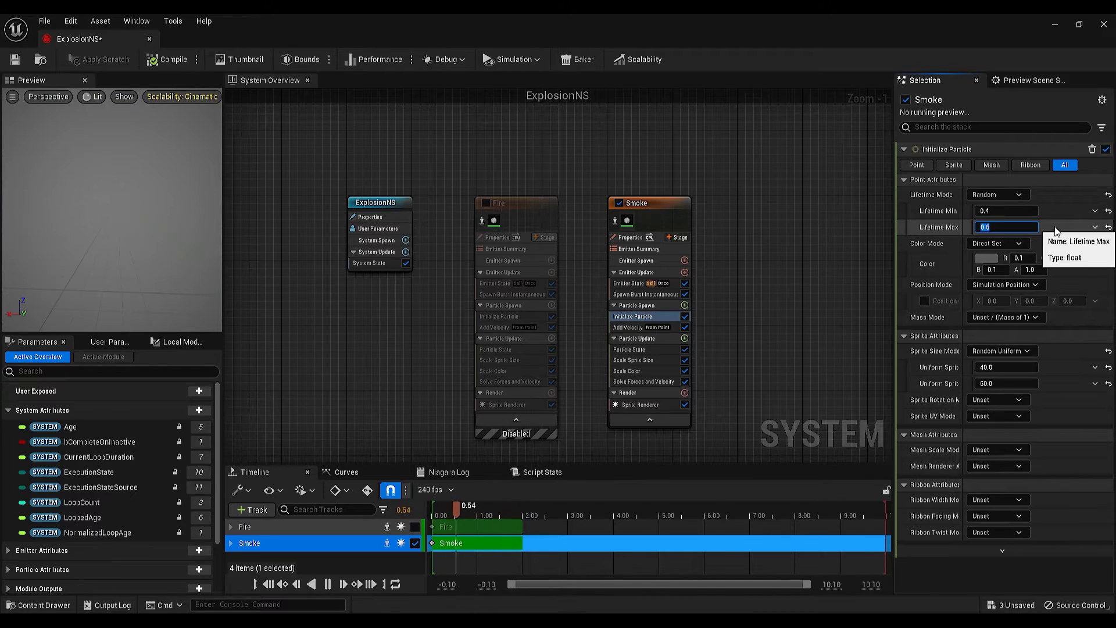
text(0.7)
key(Return)
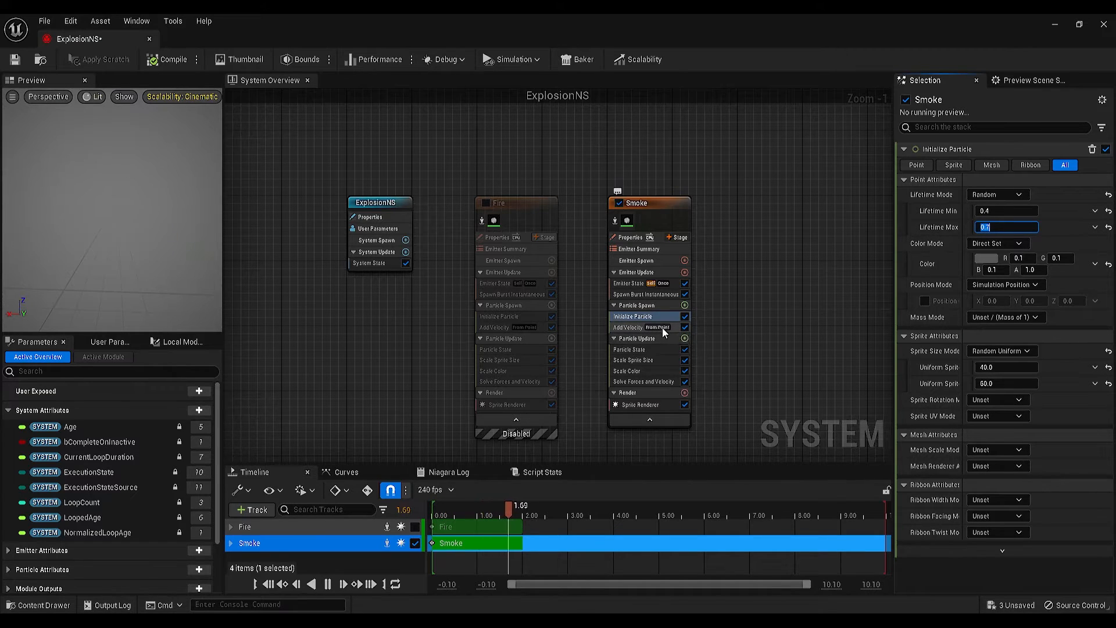
Set the minimum velocity speed of the Smoke emitter's Add Velocity module to 450 and re-enable the Fire emitter
click(630, 327)
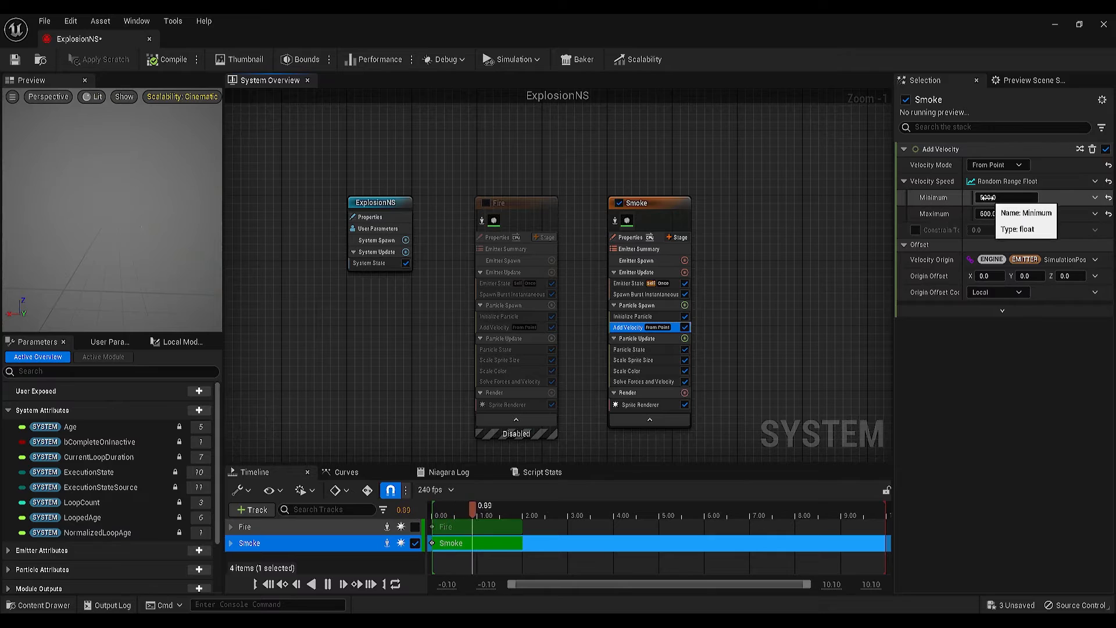
click(1006, 198)
text(450)
key(Return)
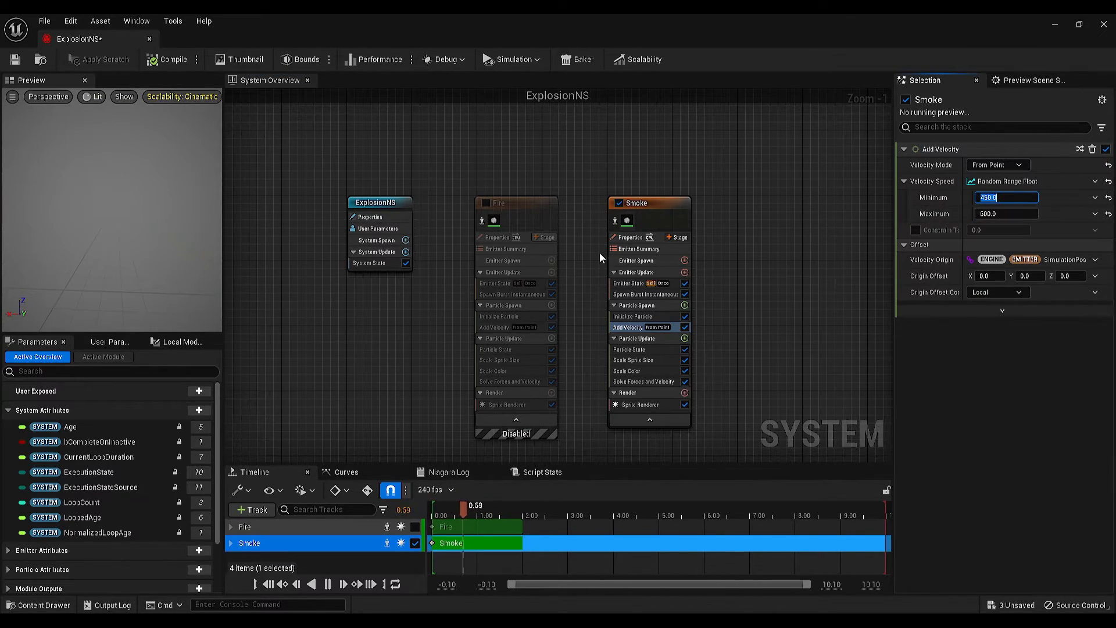
click(486, 203)
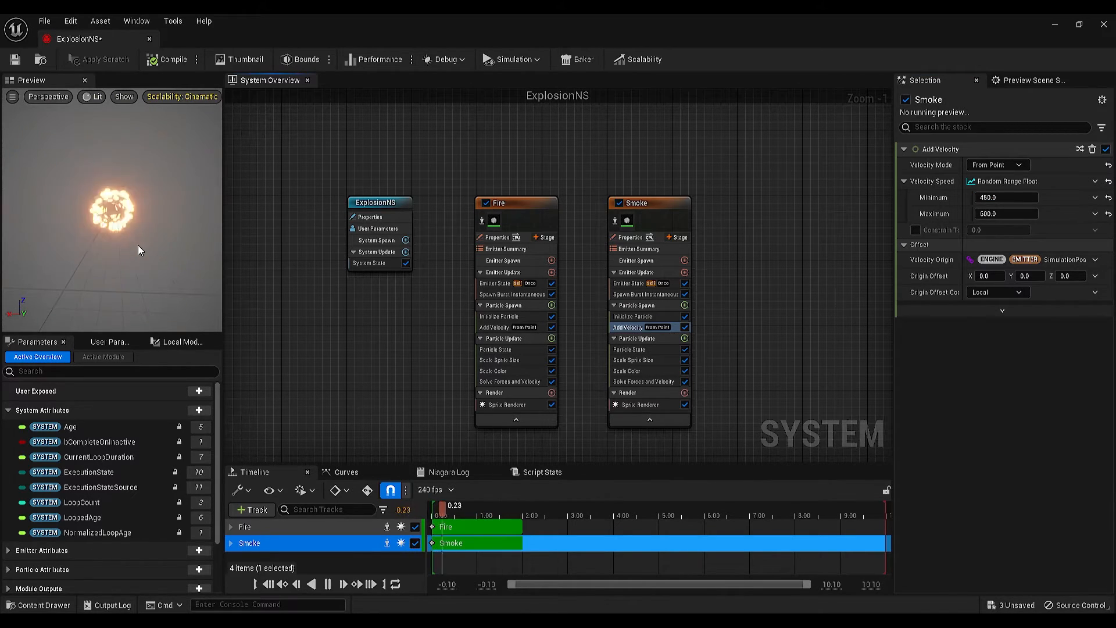
drag(121, 216, 119, 204)
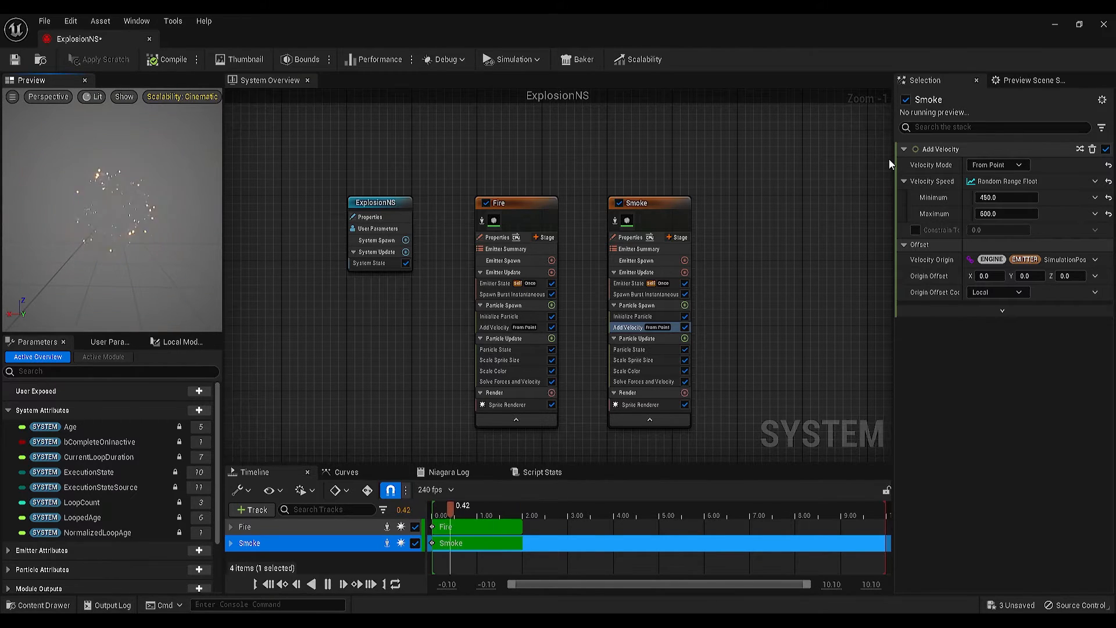
Move the first key of the Smoke emitter's Scale Sprite Size curve to time 0.3
right_drag(754, 311, 783, 277)
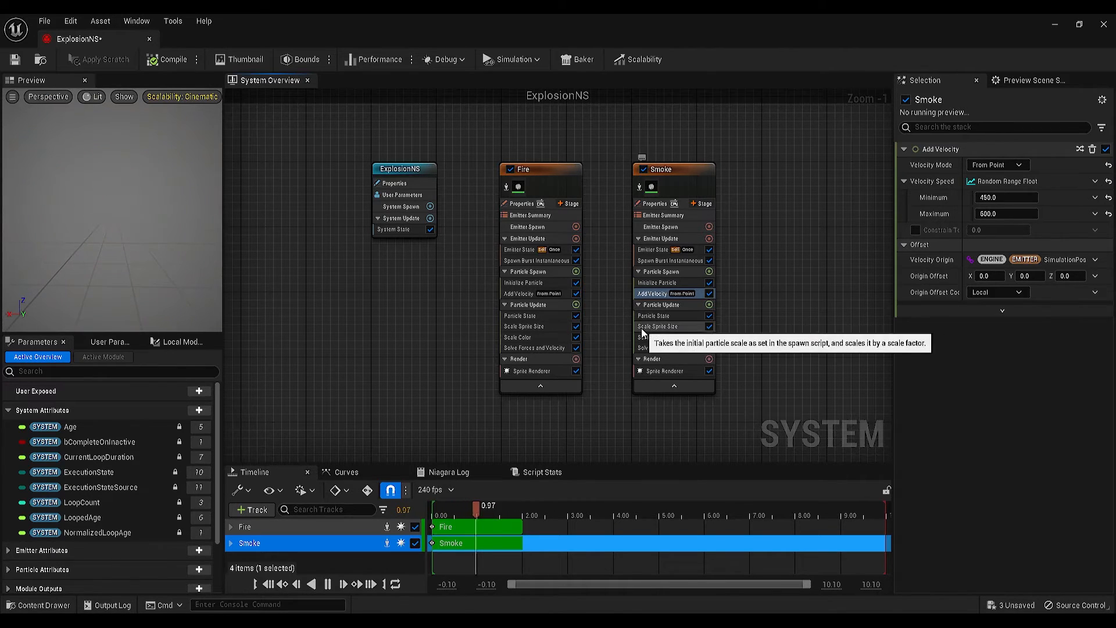
click(662, 327)
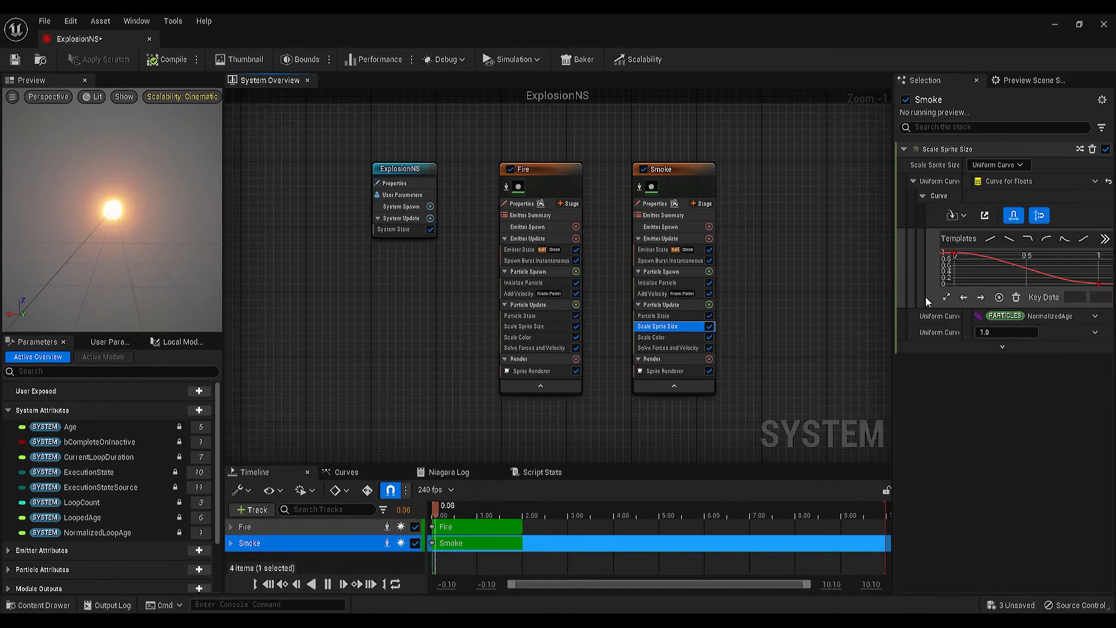
click(962, 264)
drag(931, 241, 931, 241)
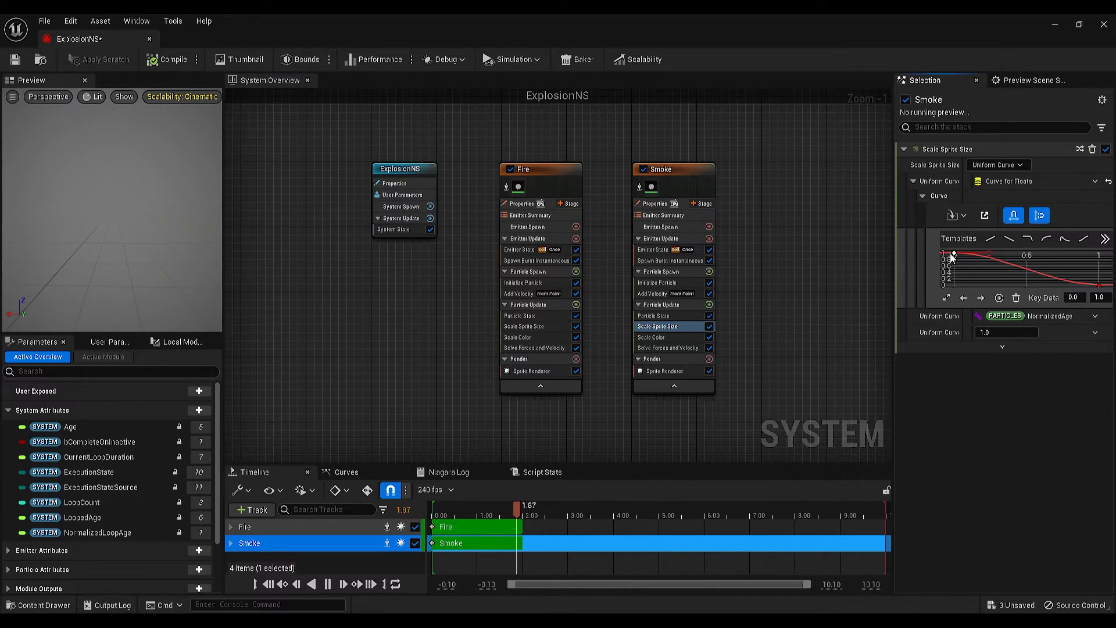
click(1075, 298)
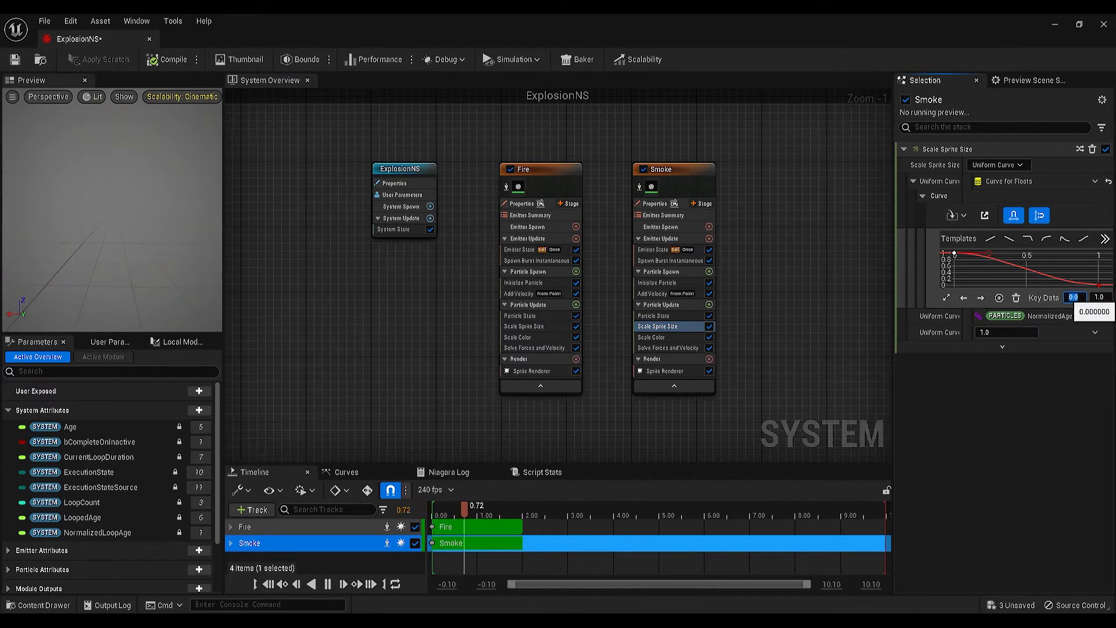
text(0.)
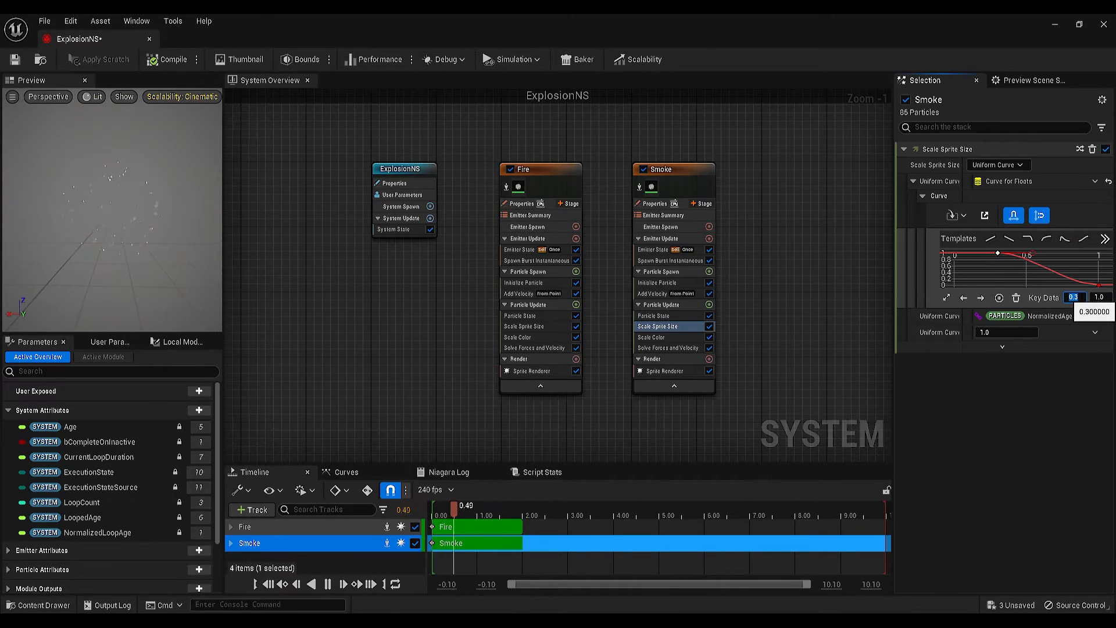
text(3)
key(Return)
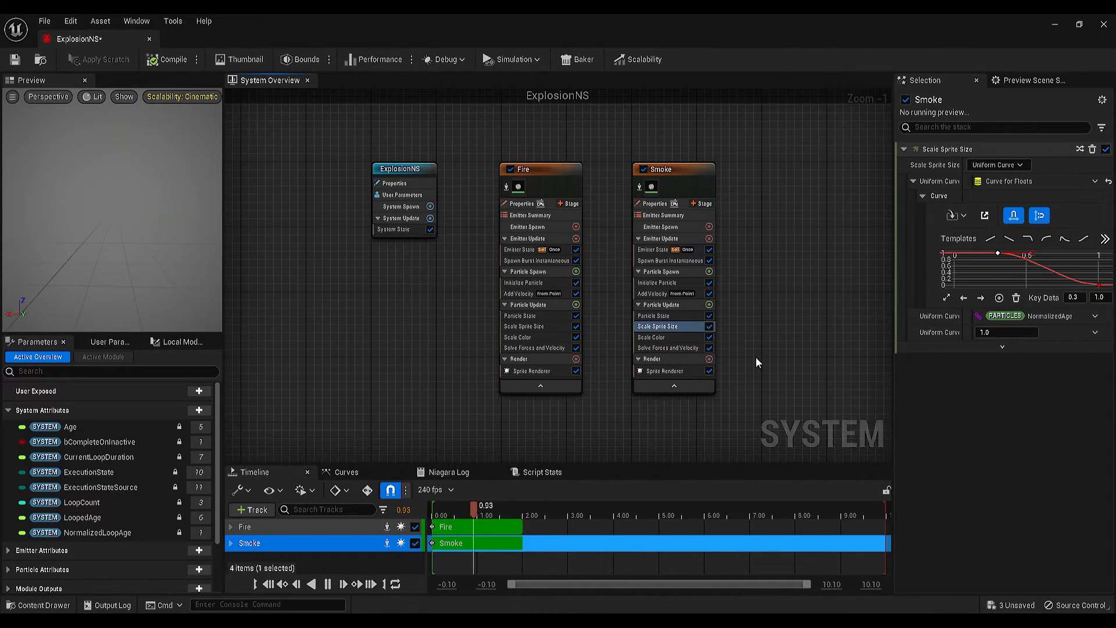
Open the Smoke emitter's Sprite Renderer settings
click(669, 371)
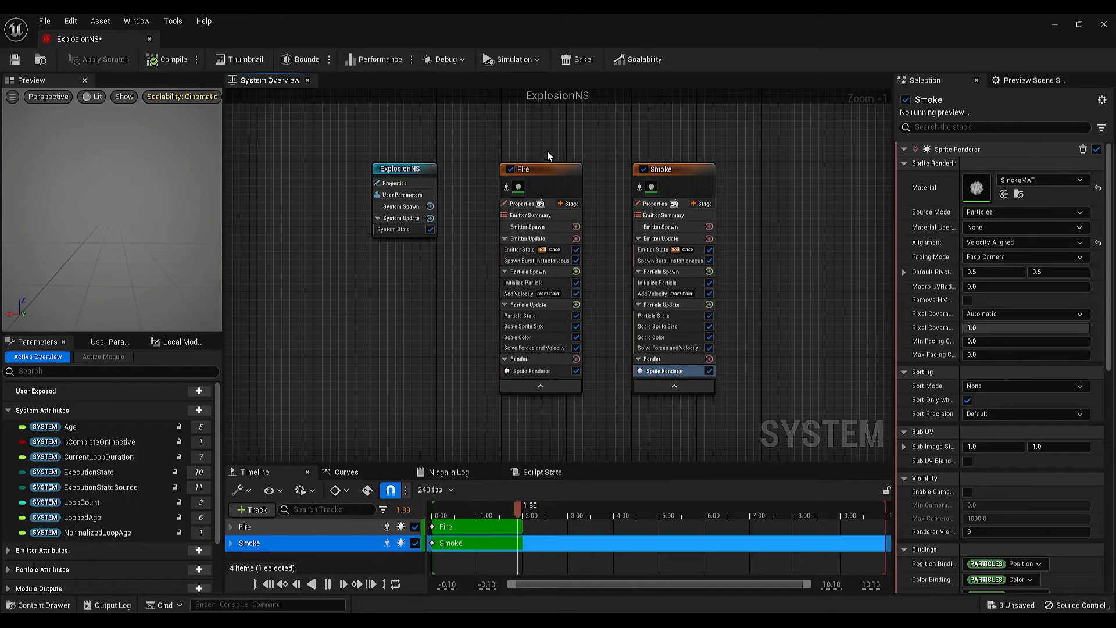
Save the ExplosionNS system and place an instance of it on the floor in the level
click(41, 61)
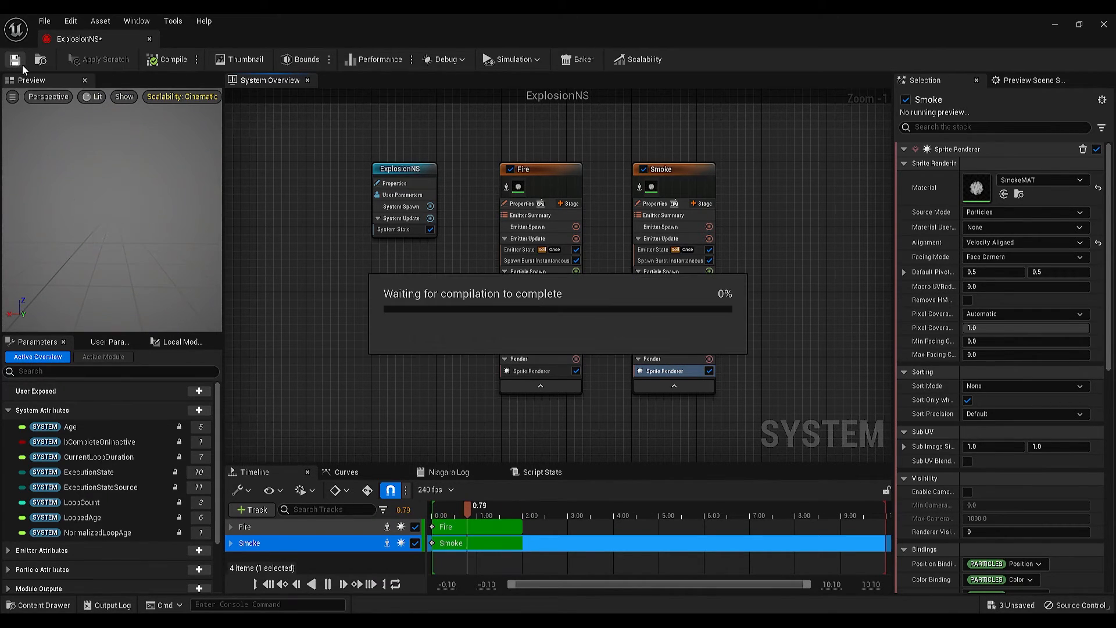
click(1053, 24)
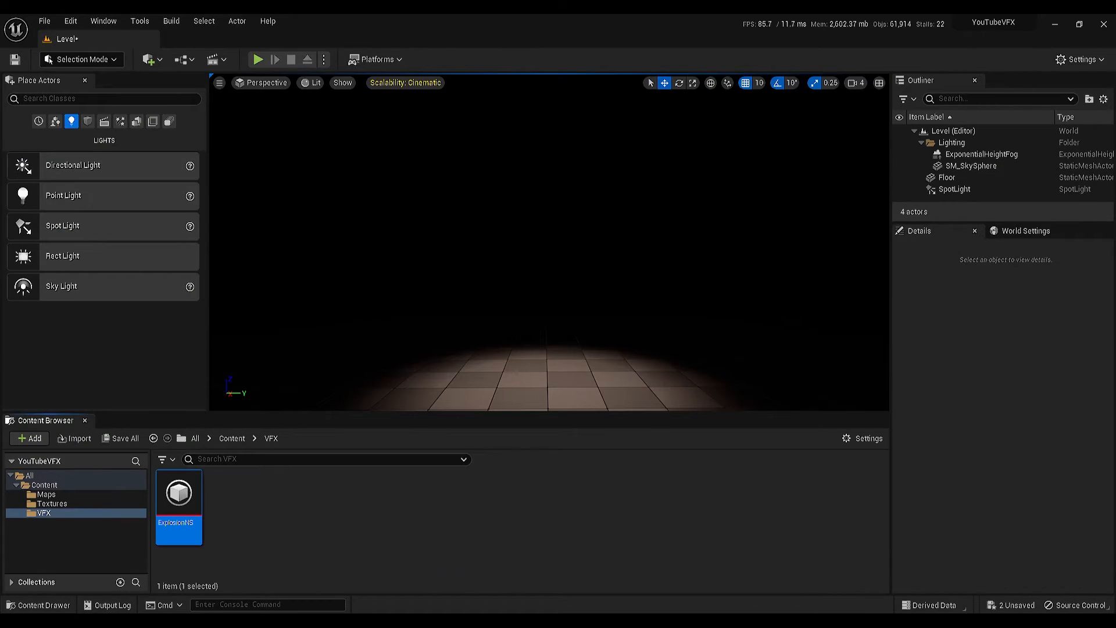
drag(179, 495, 522, 347)
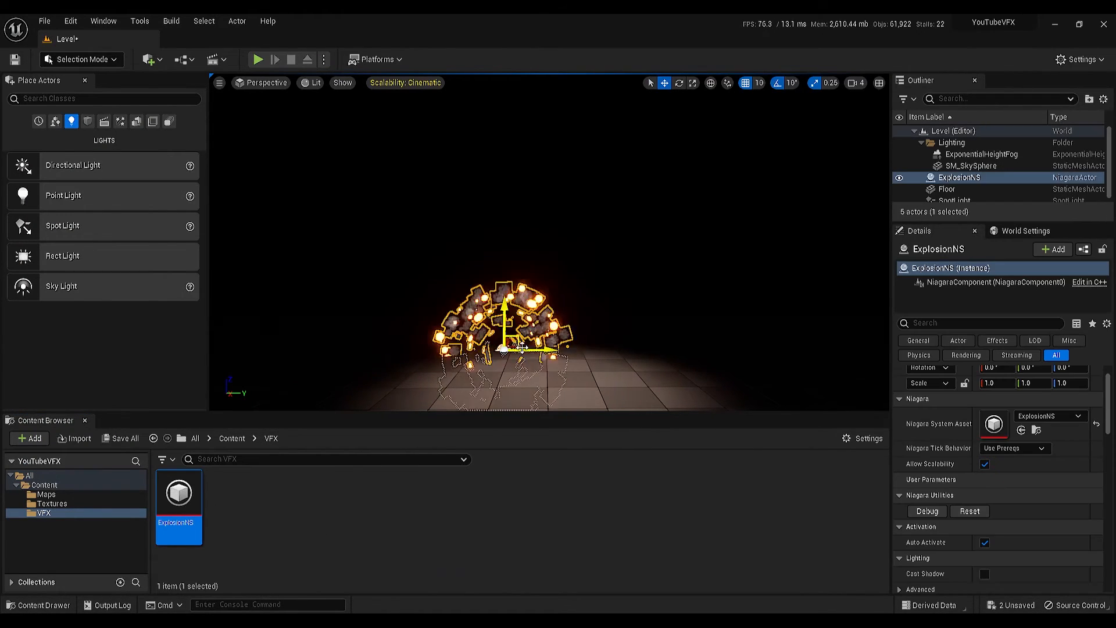
Reset the placed ExplosionNS actor's location to the origin and raise it above the floor to Z 300
scroll(1090, 416, up, 2)
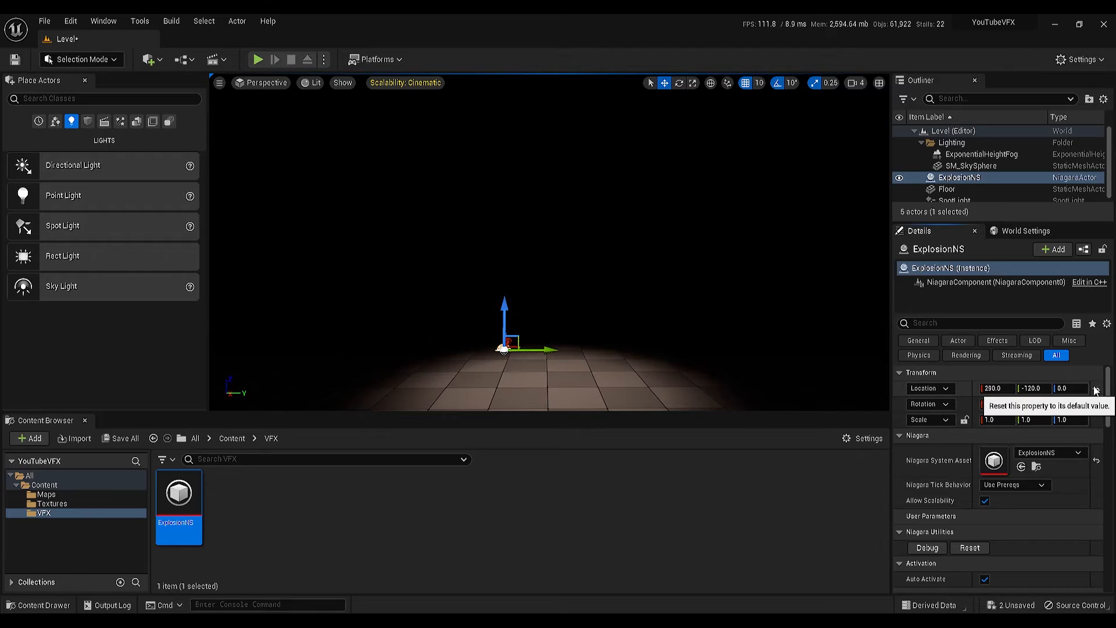
click(1097, 389)
drag(543, 349, 551, 198)
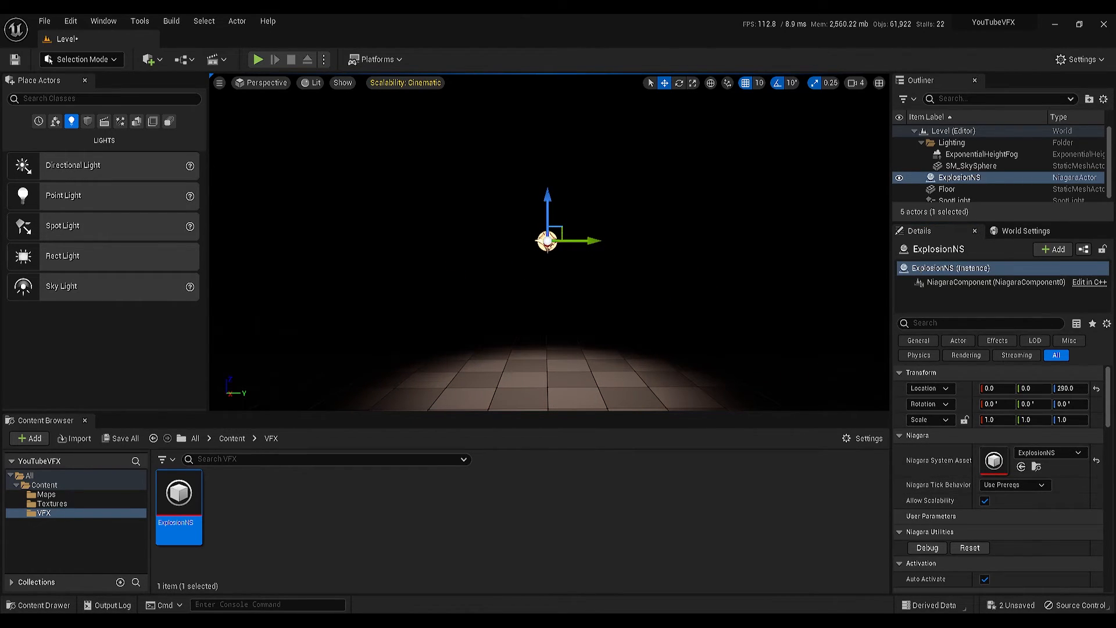
drag(550, 203, 547, 196)
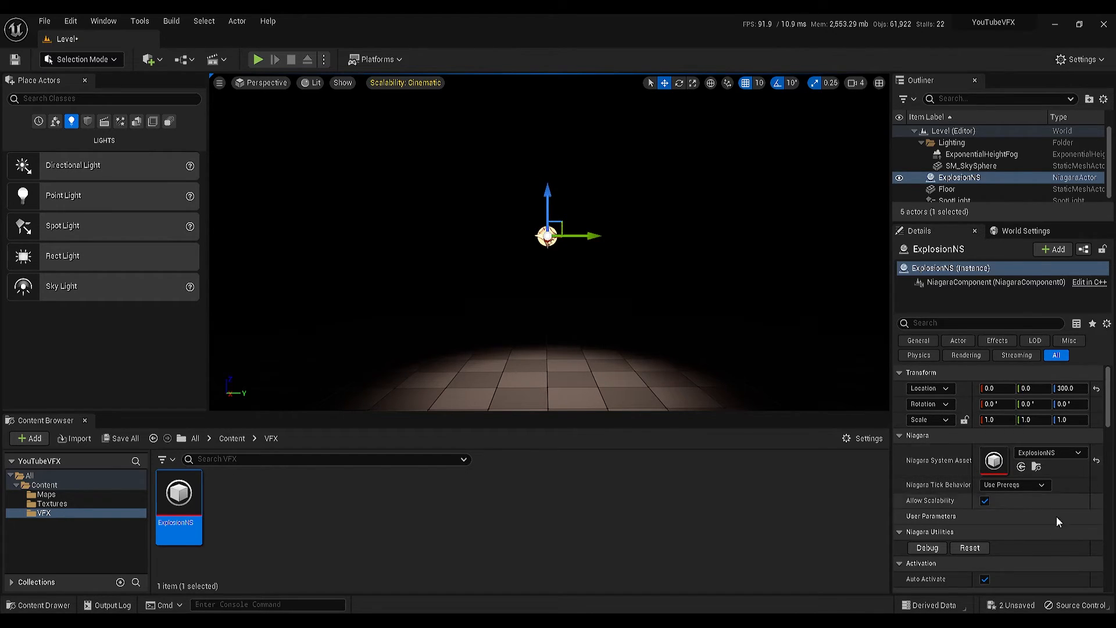
Try the Force Solo option on the placed ExplosionNS actor and turn it back off
text(forc)
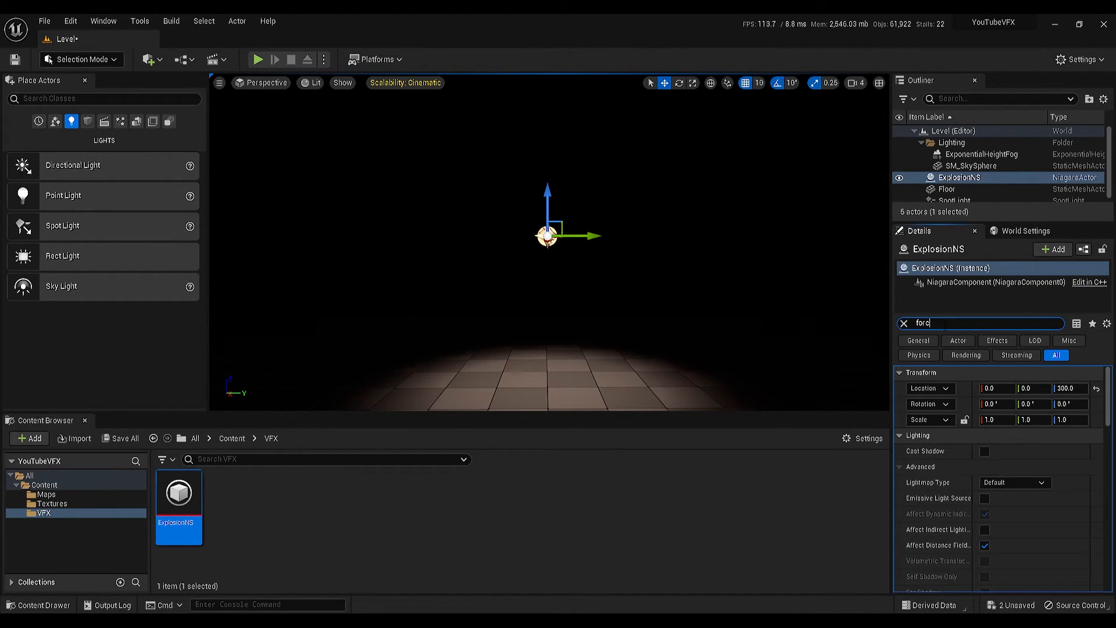
text(e)
click(984, 389)
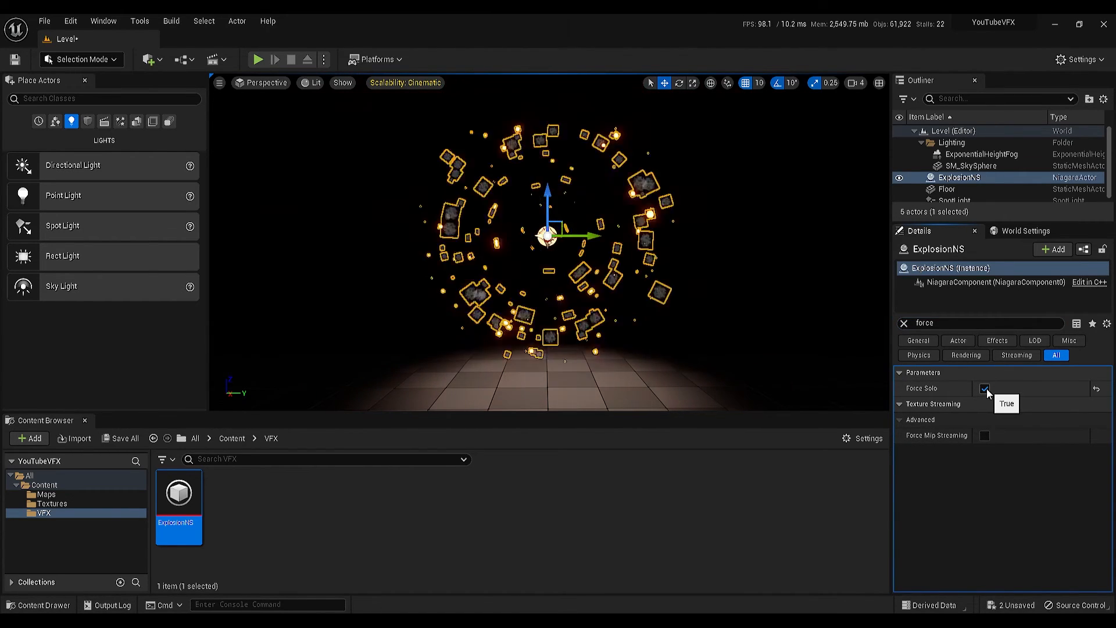
click(985, 388)
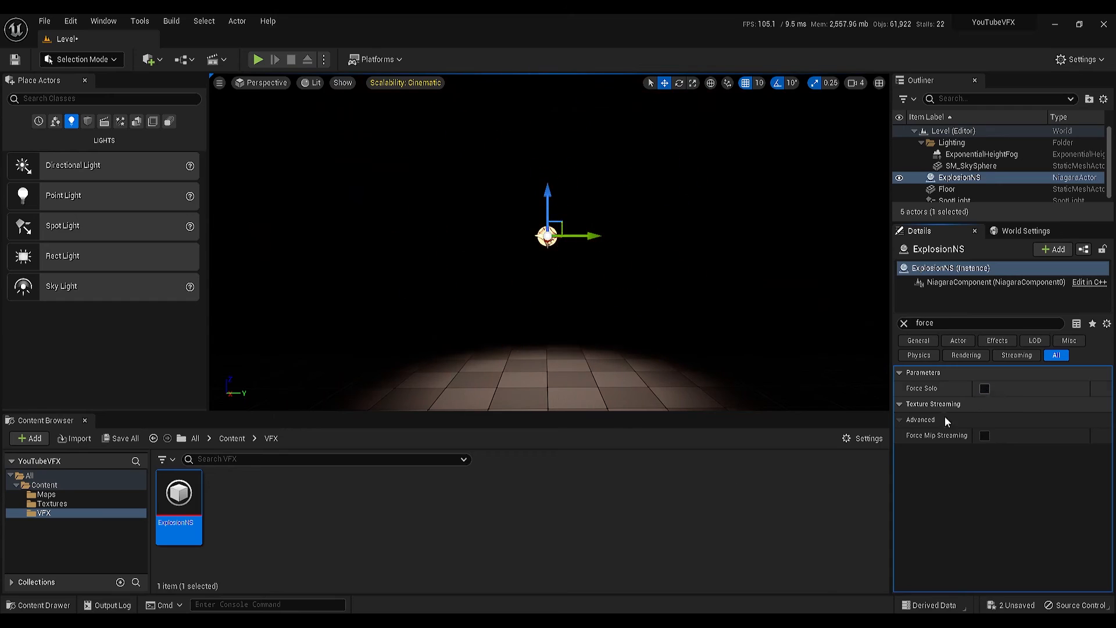
Reopen the ExplosionNS system and set the Fire emitter's Loop Behavior to Infinite
double_click(200, 491)
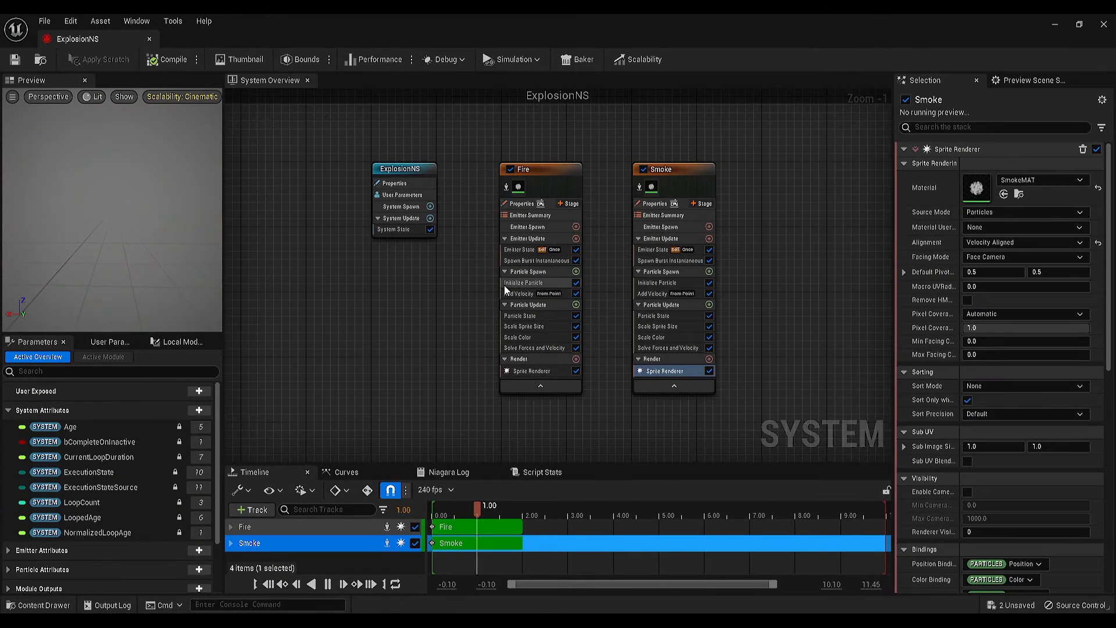
click(519, 250)
click(993, 227)
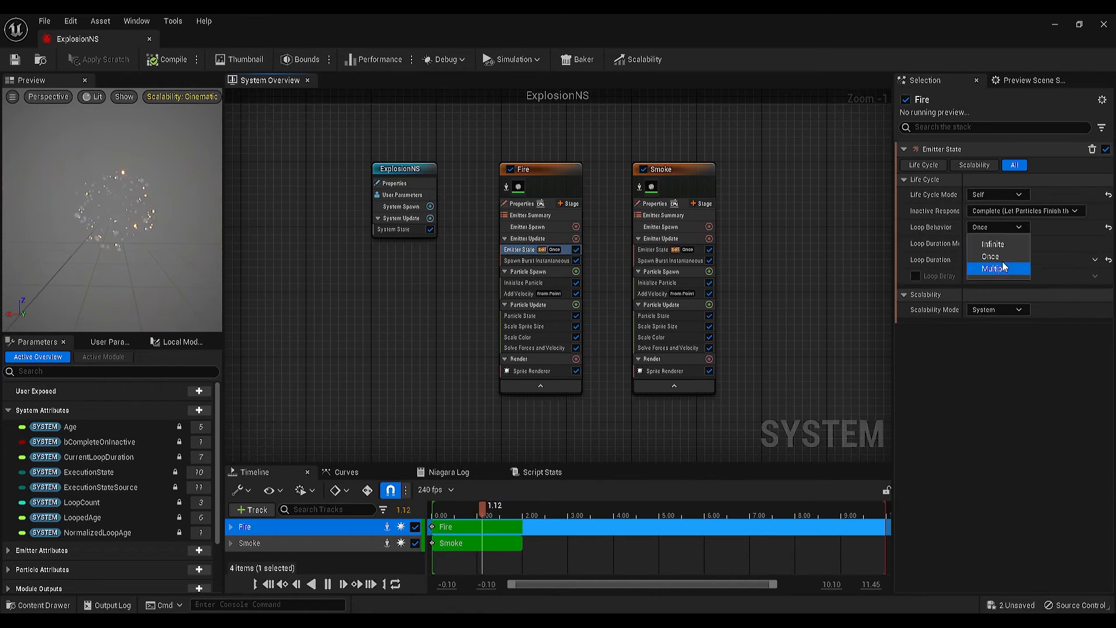
click(1007, 248)
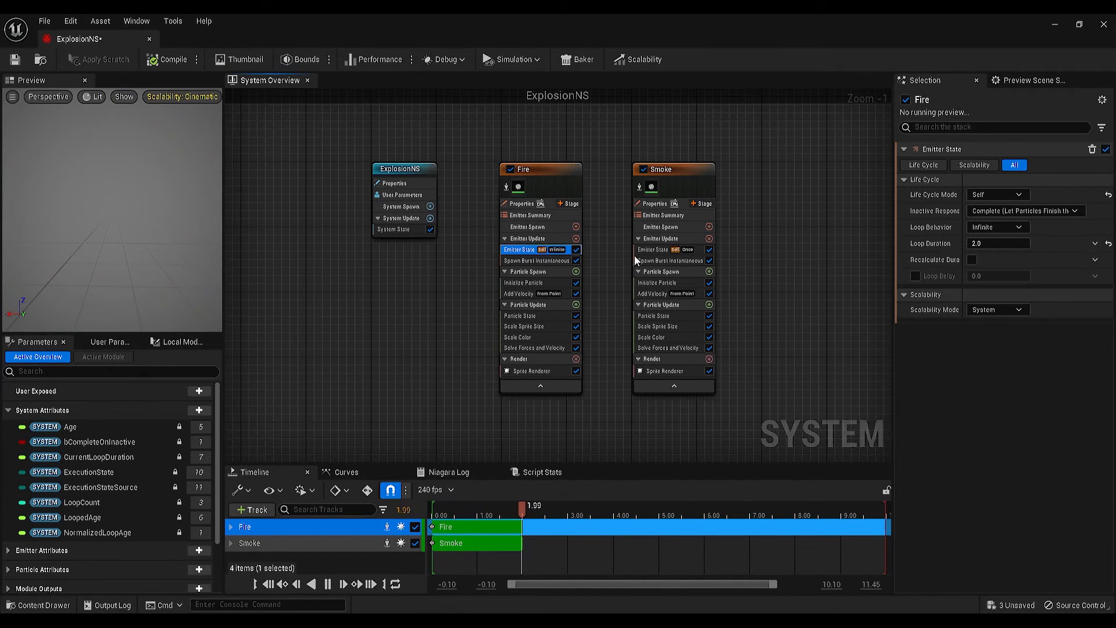
Set the Smoke emitter's Loop Behavior to Infinite, save the system and return to the level
click(650, 251)
click(975, 228)
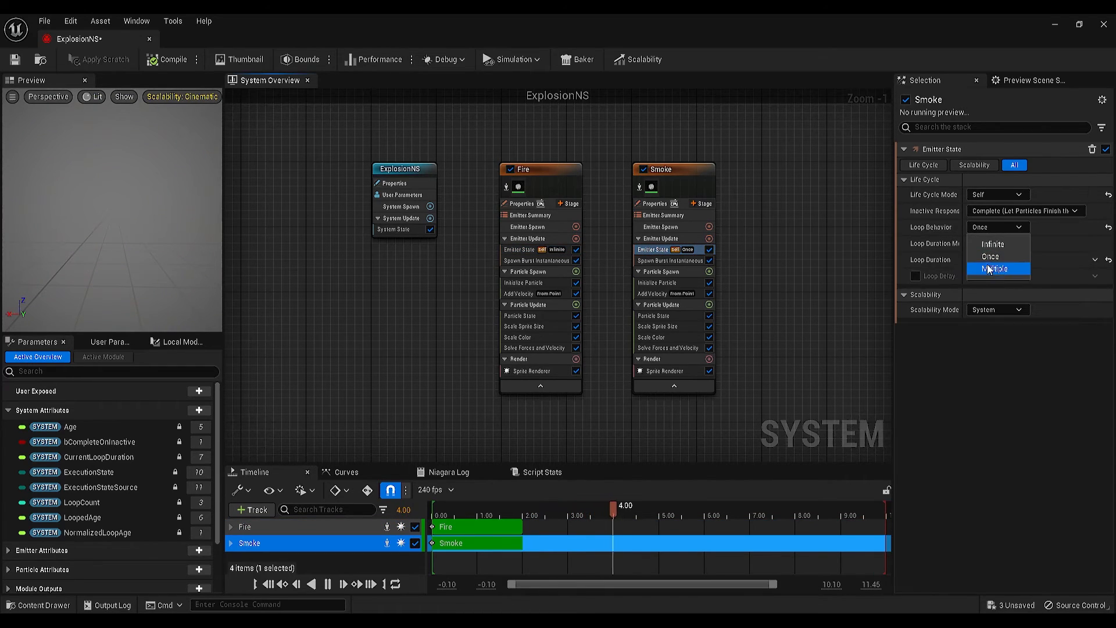
click(989, 244)
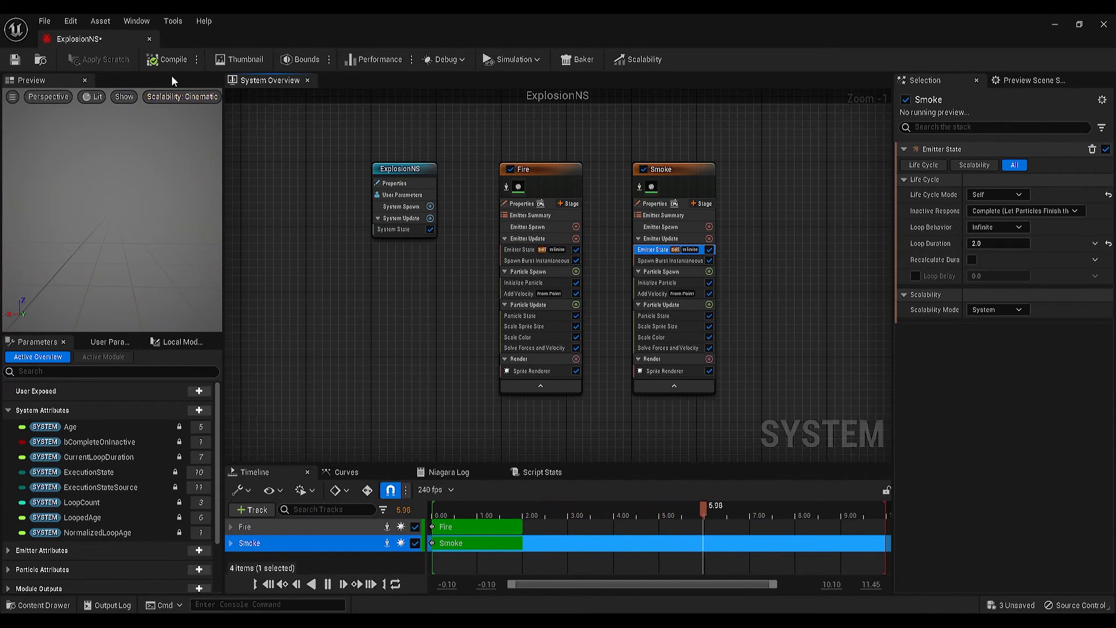
click(15, 60)
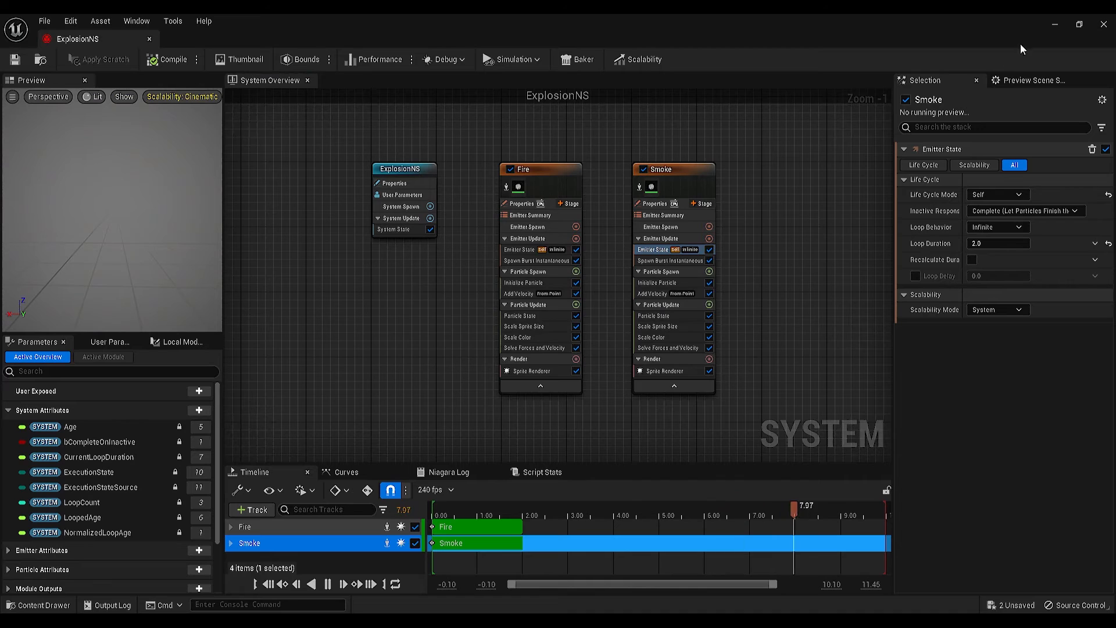
click(1053, 22)
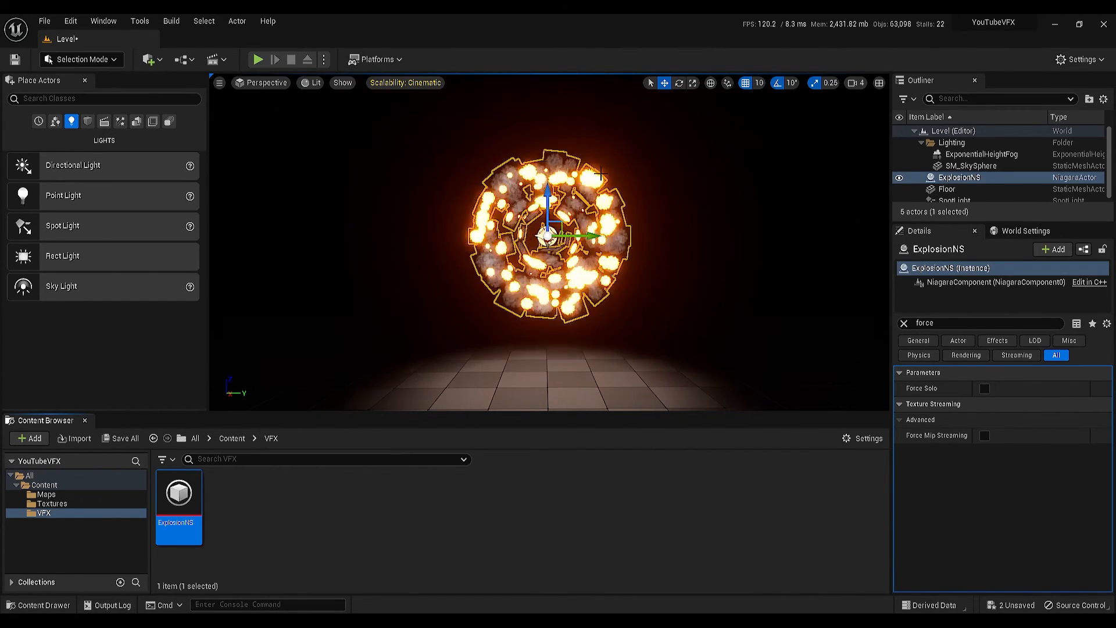
Disable Use Selection Outline for the level viewports in the Editor Preferences
click(71, 22)
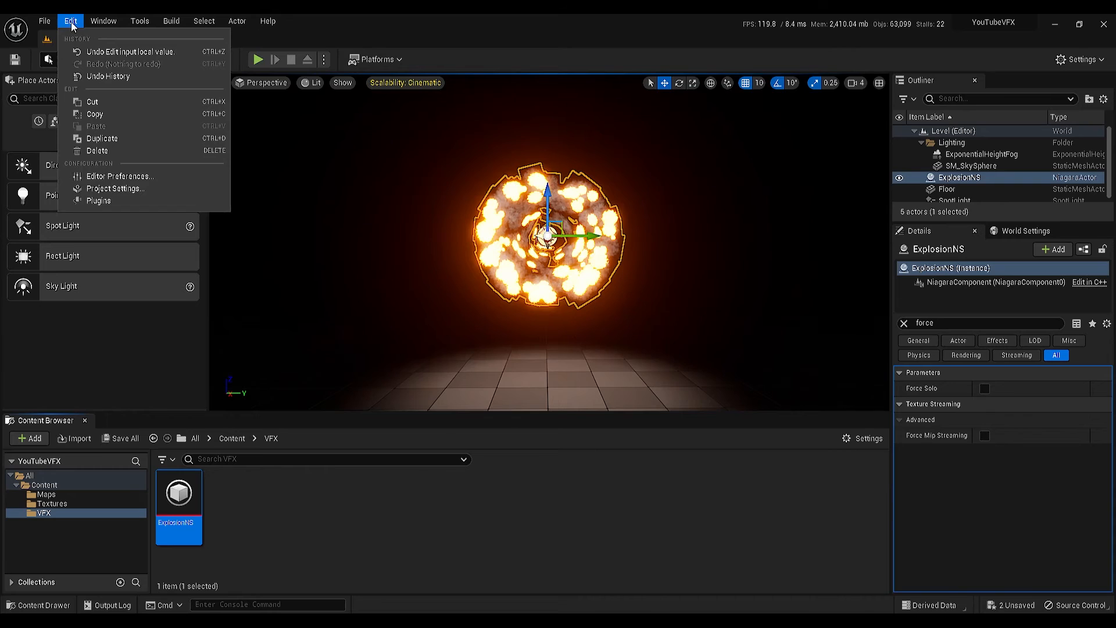
click(119, 176)
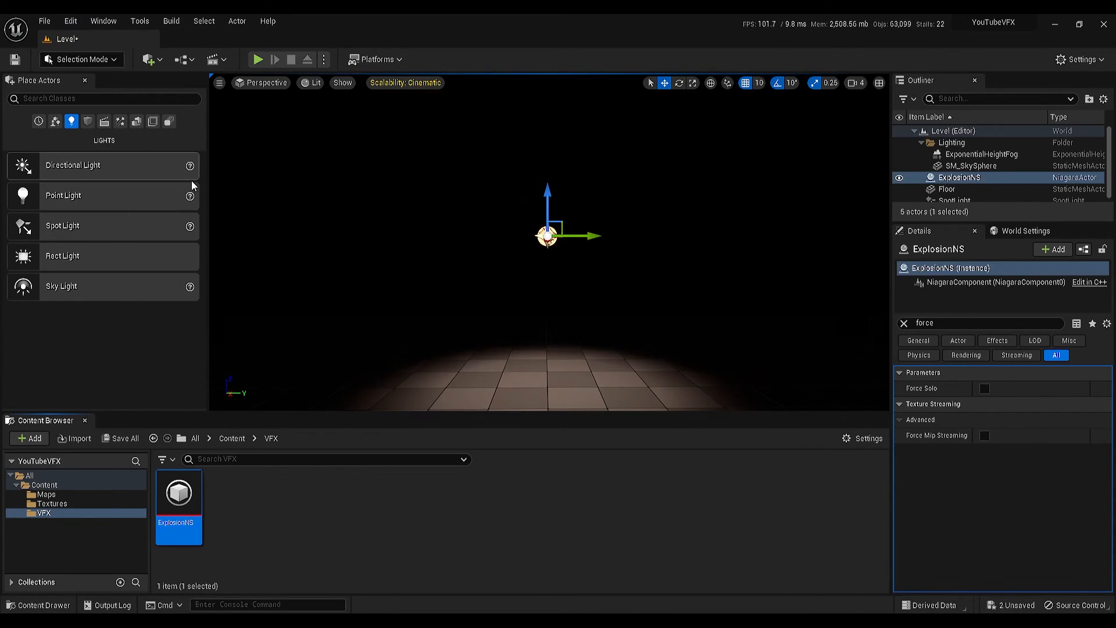
drag(601, 128, 591, 163)
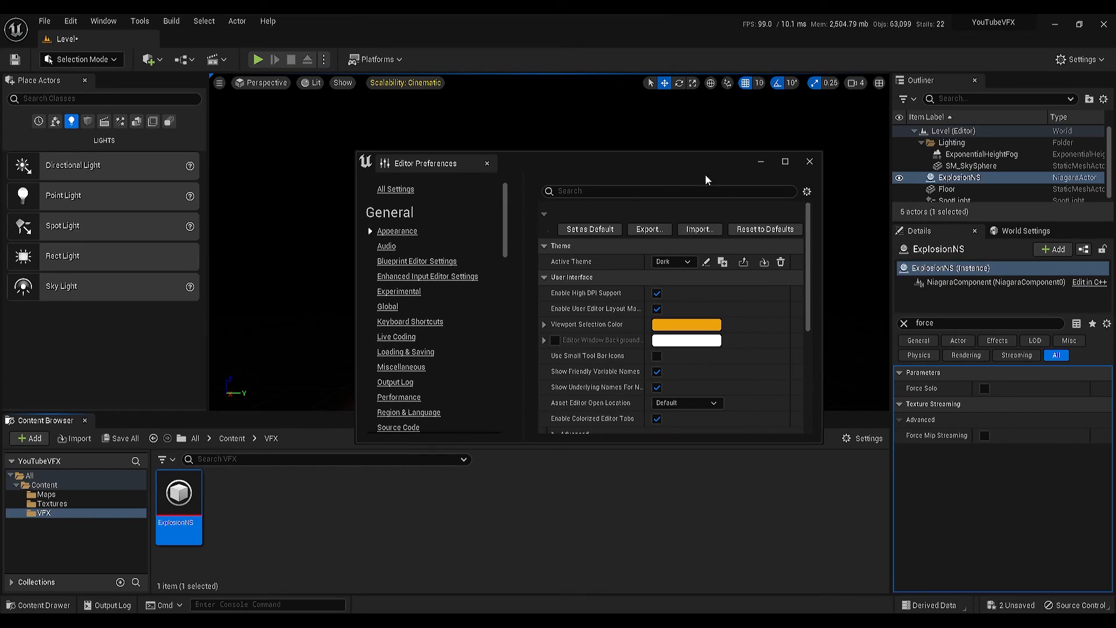
click(785, 164)
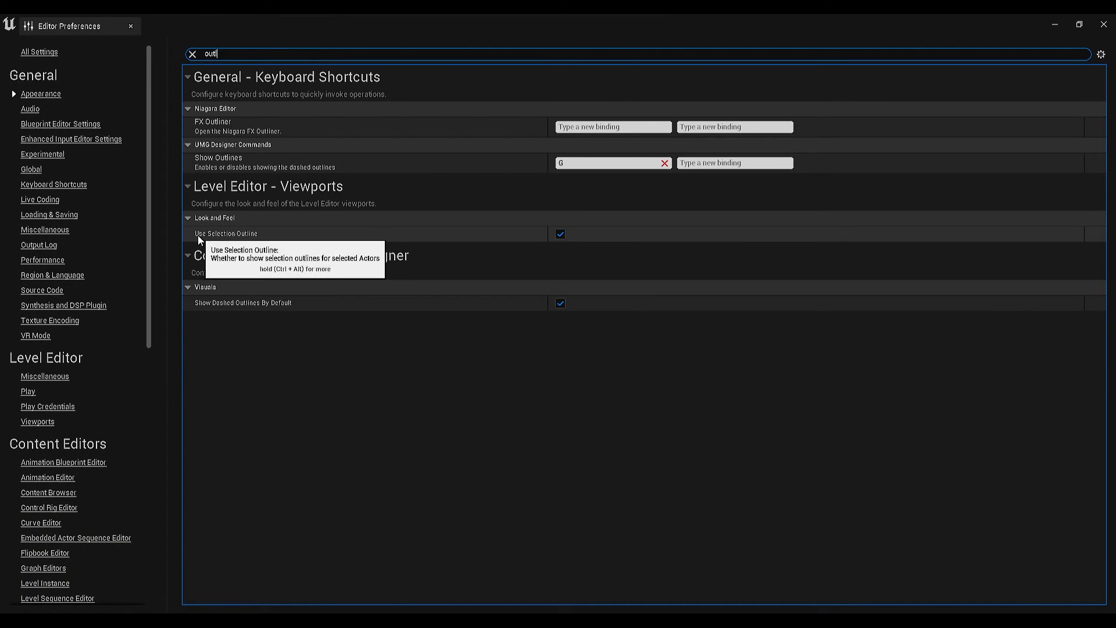
click(561, 234)
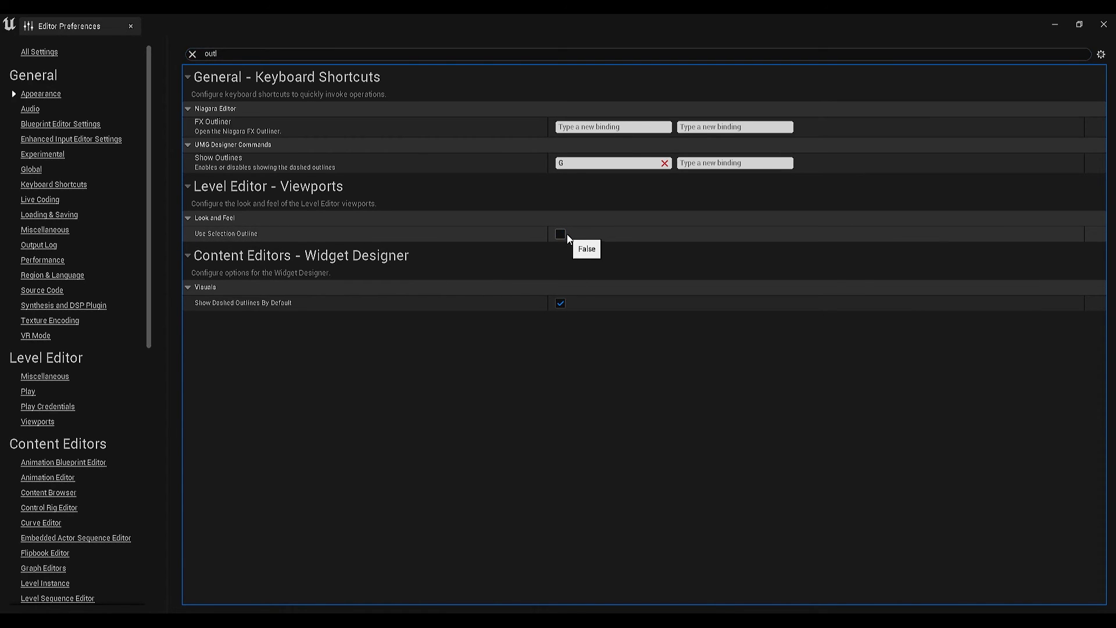
click(1104, 25)
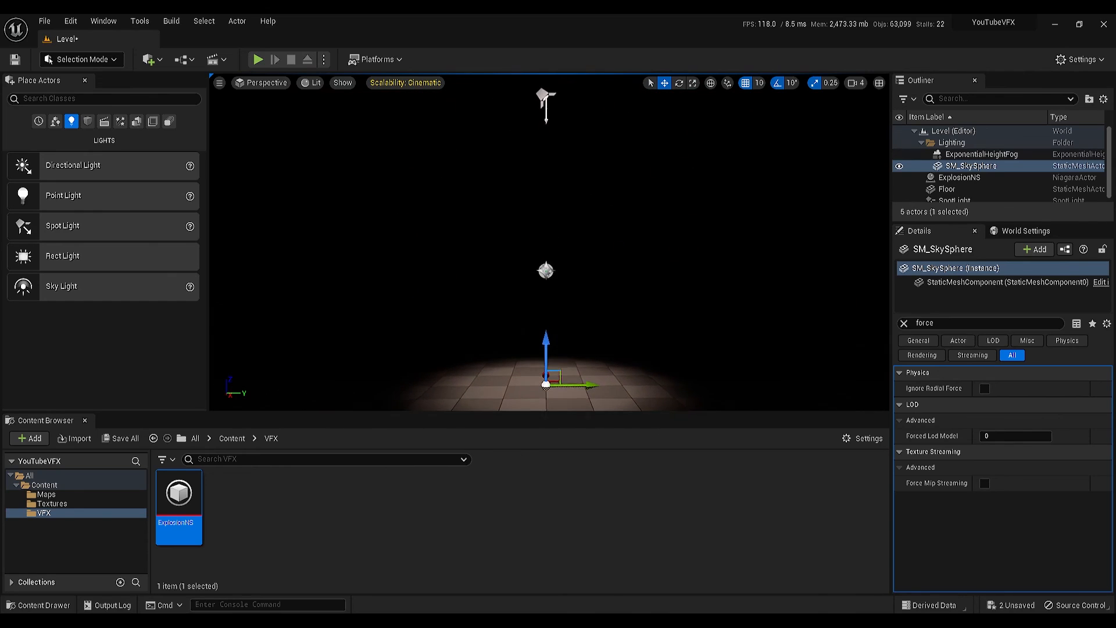
Play the level in the active viewport to preview the looping explosion
scroll(550, 242, up, 3)
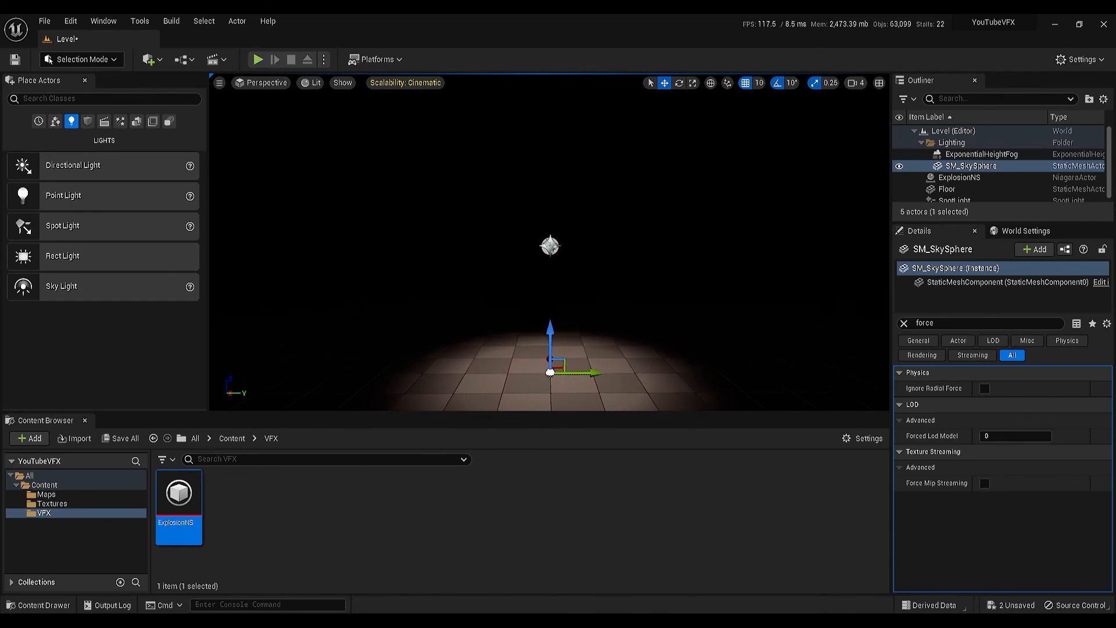
scroll(549, 242, down, 1)
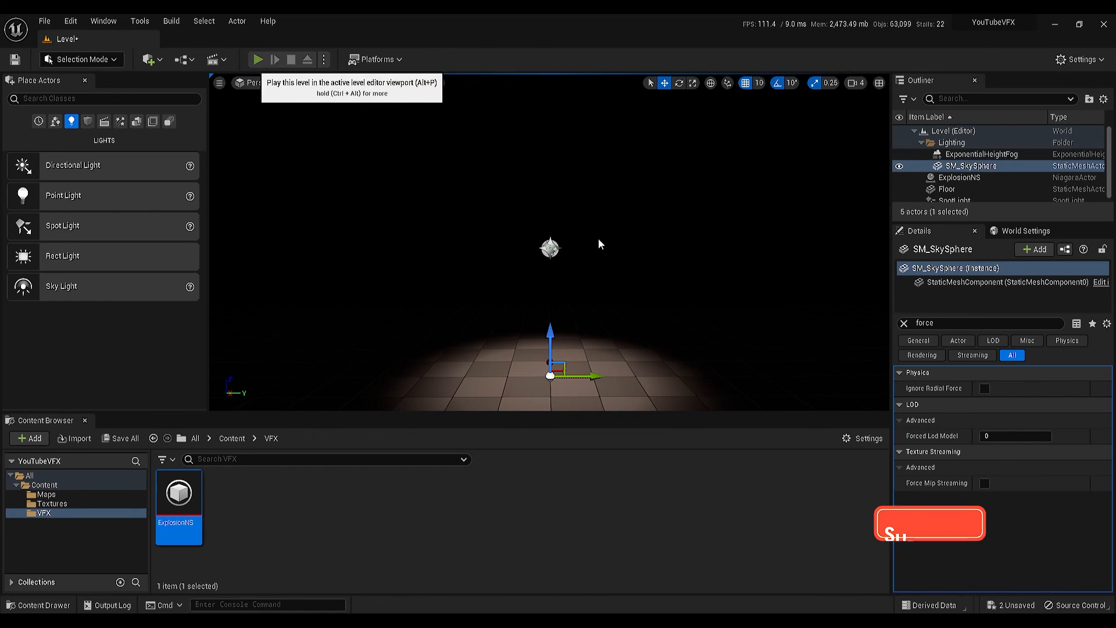
key(alt+p)
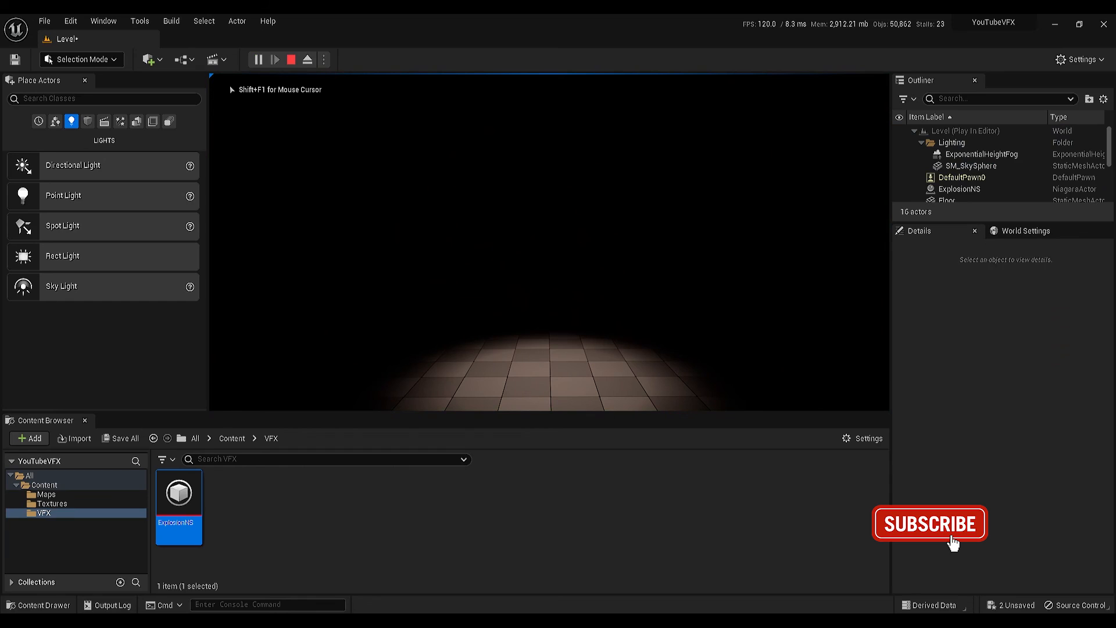